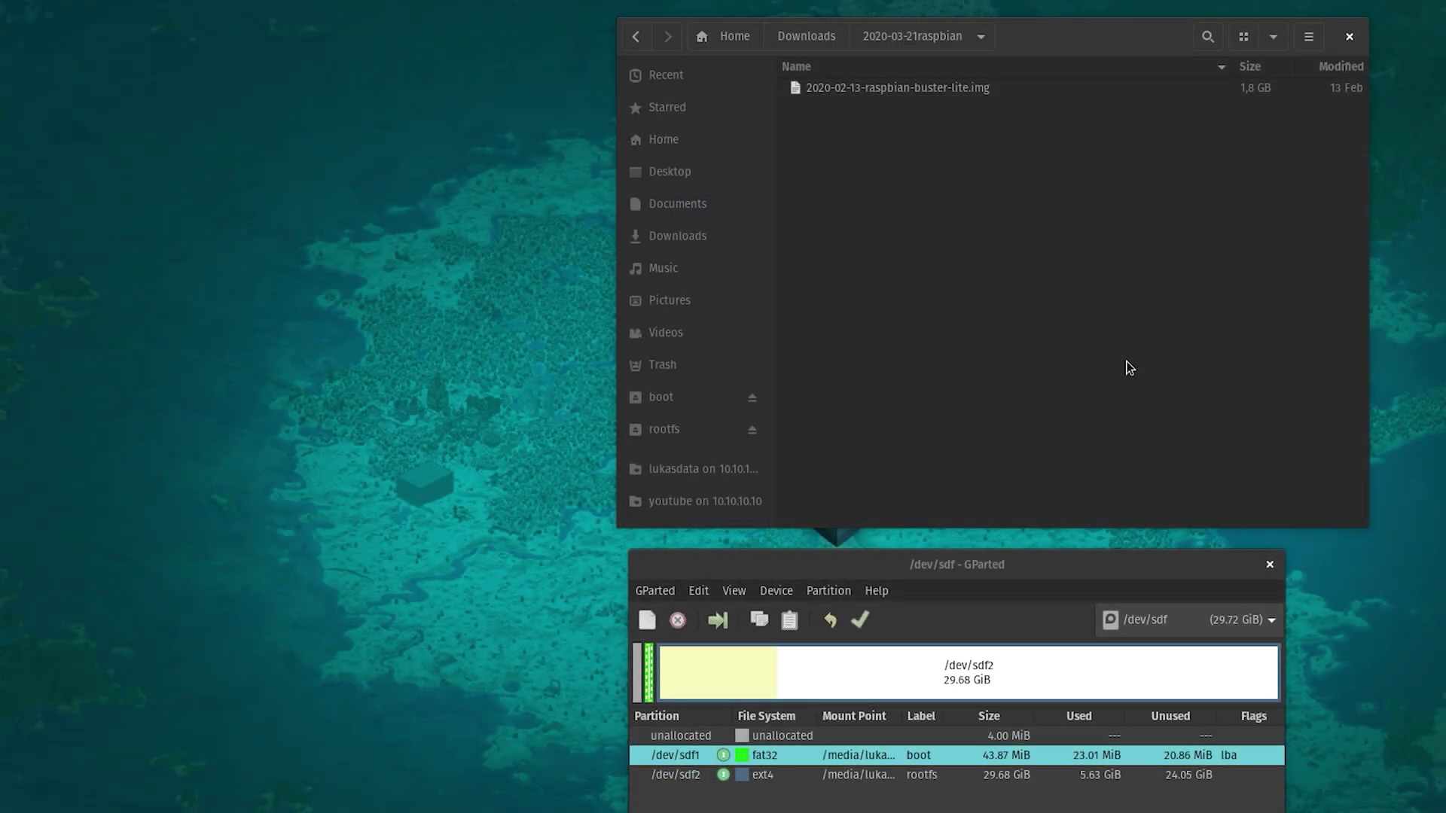
# Select the raspbian buster lite image file and inspect the /dev/sdf1 and /dev/sdf2 partitions in GParted
pyautogui.click(1069, 249)
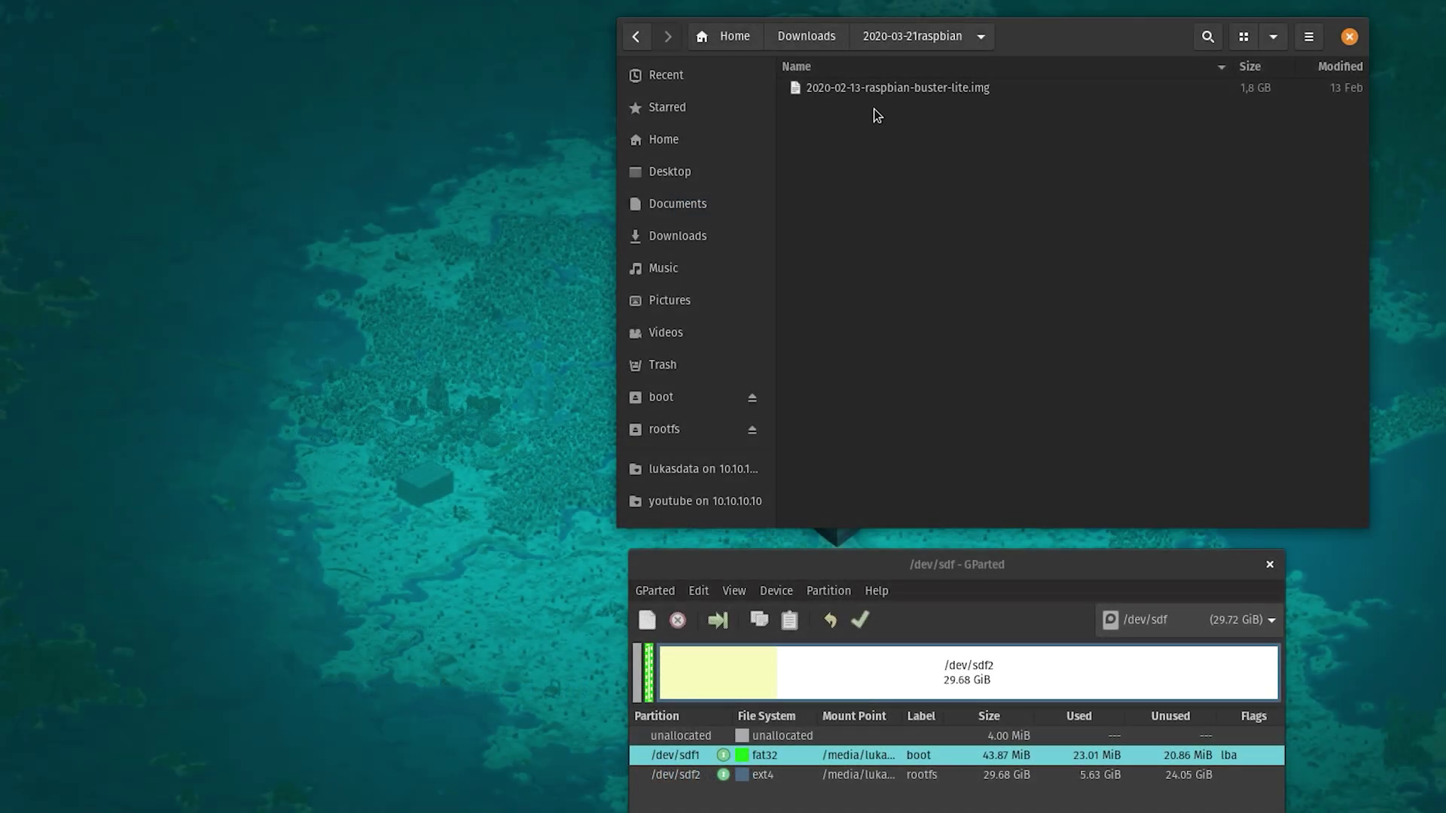
pyautogui.click(866, 87)
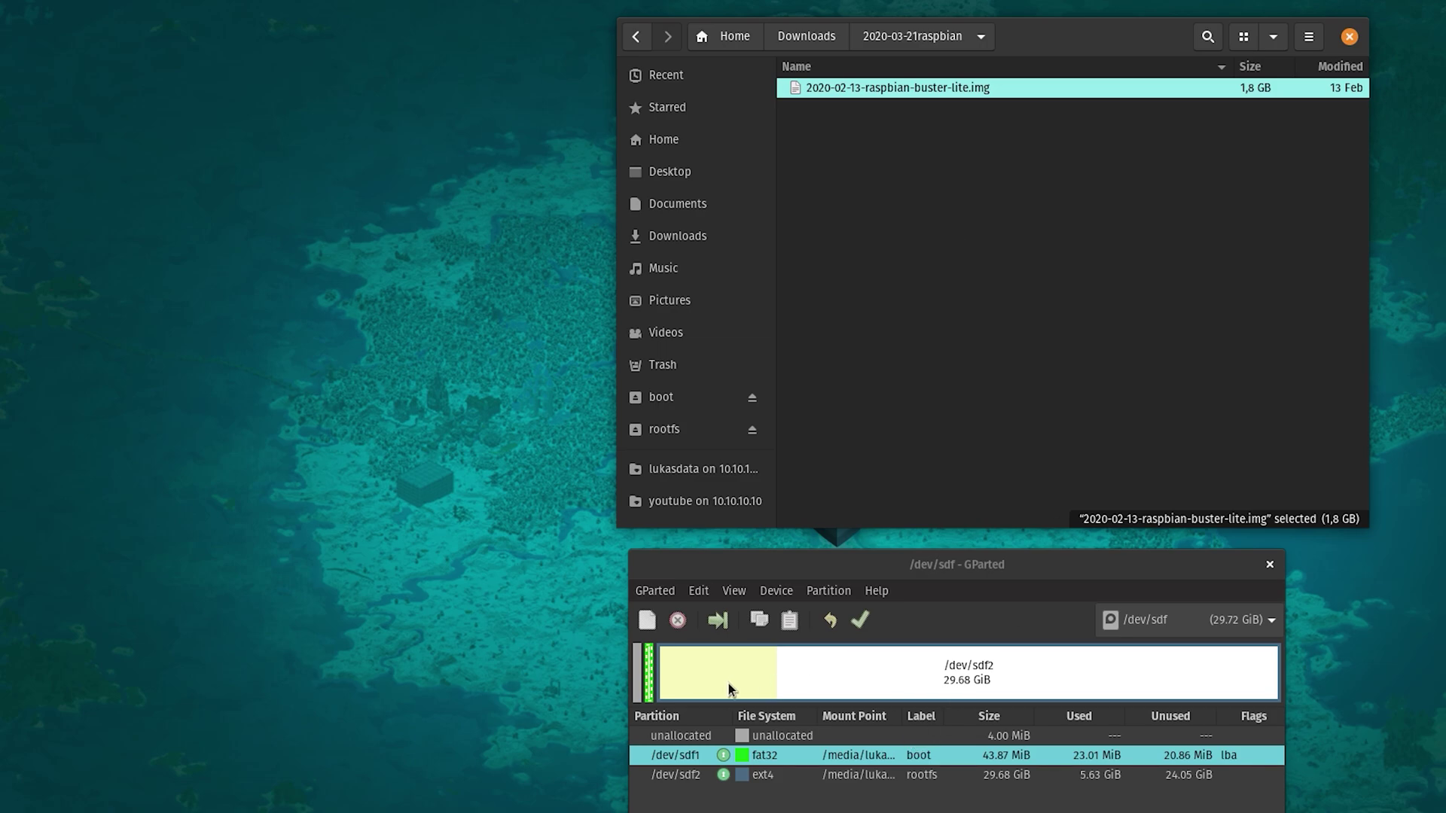
pyautogui.click(677, 596)
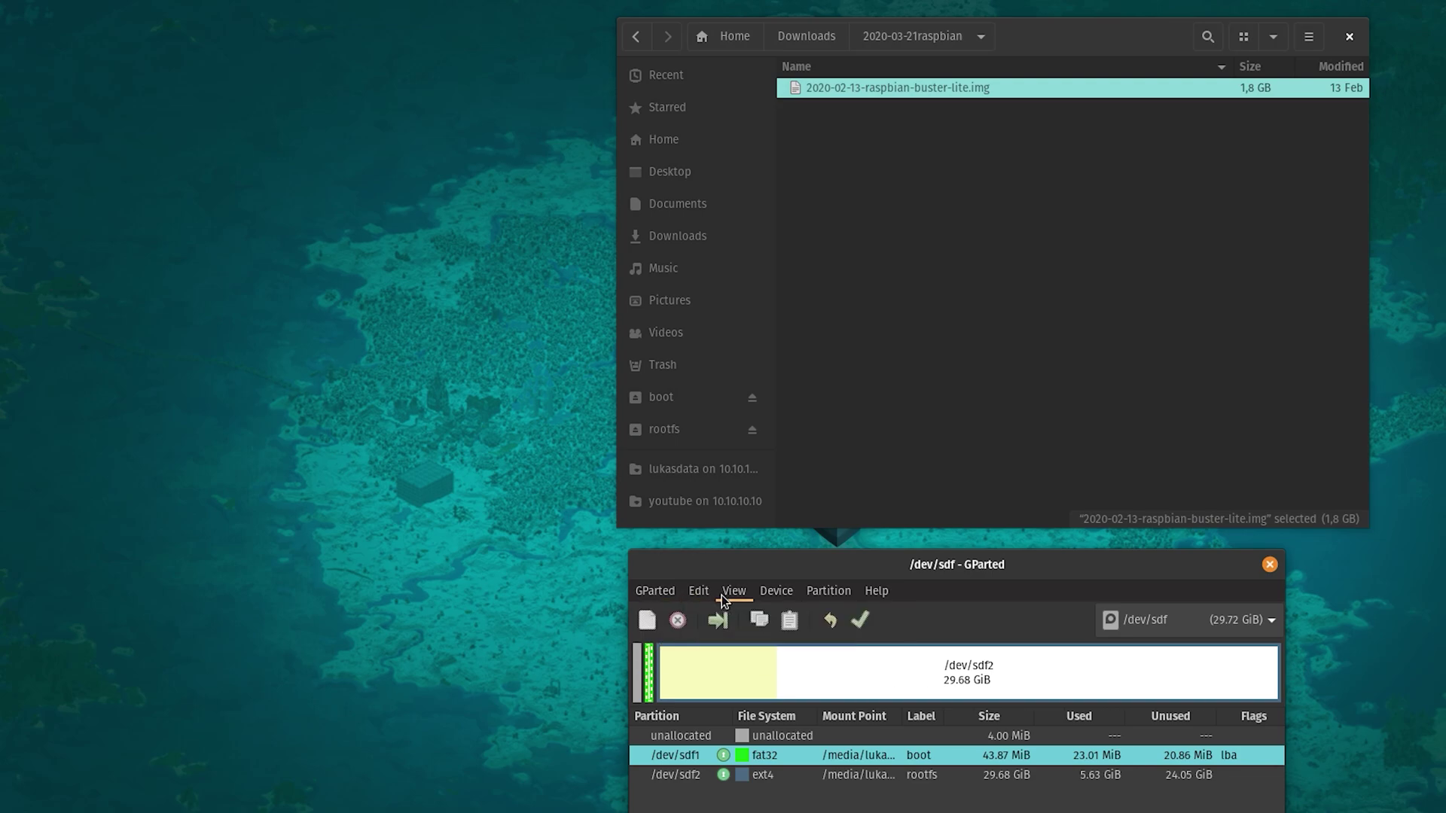
pyautogui.moveTo(762, 598)
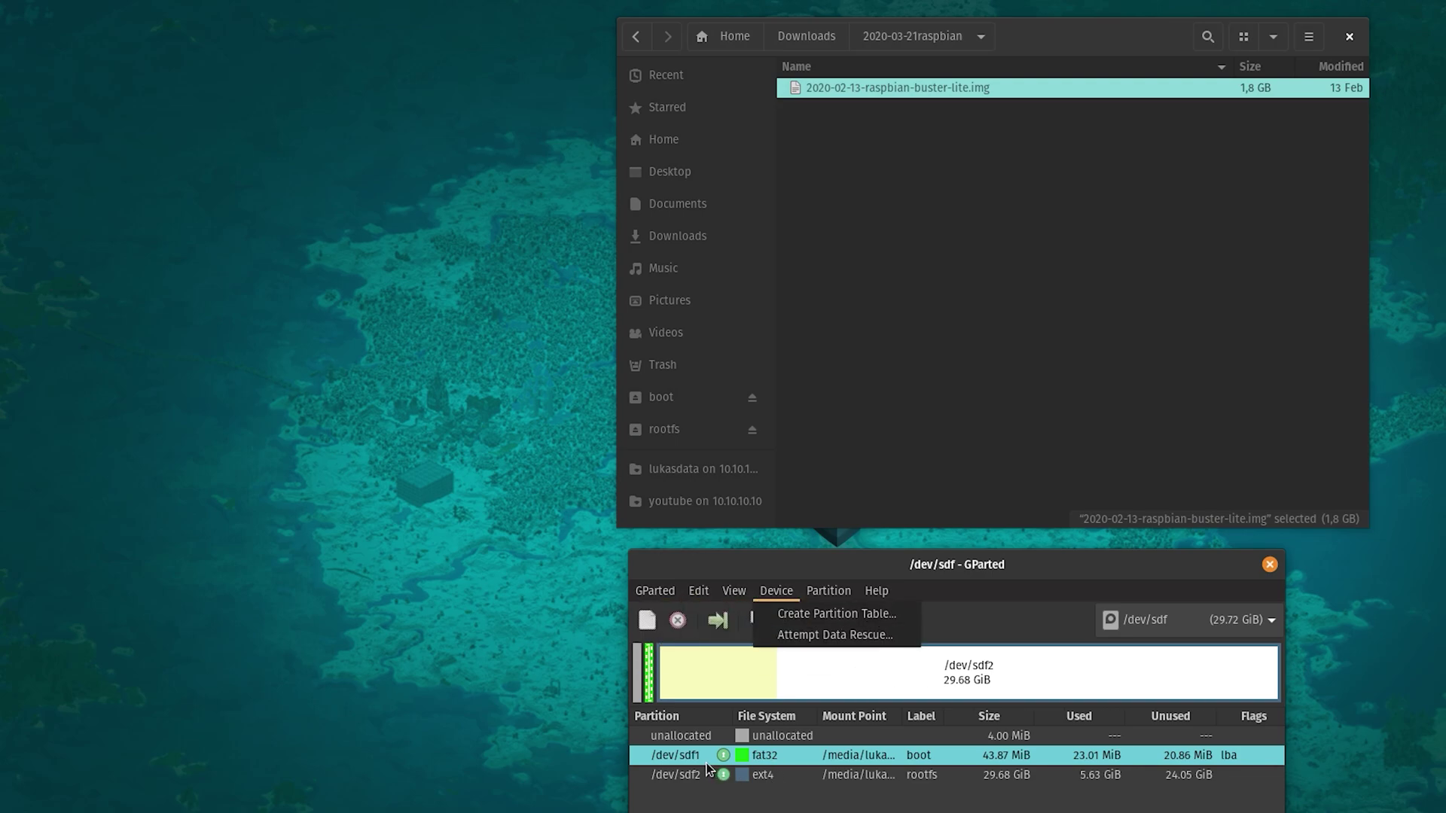
pyautogui.rightClick(680, 759)
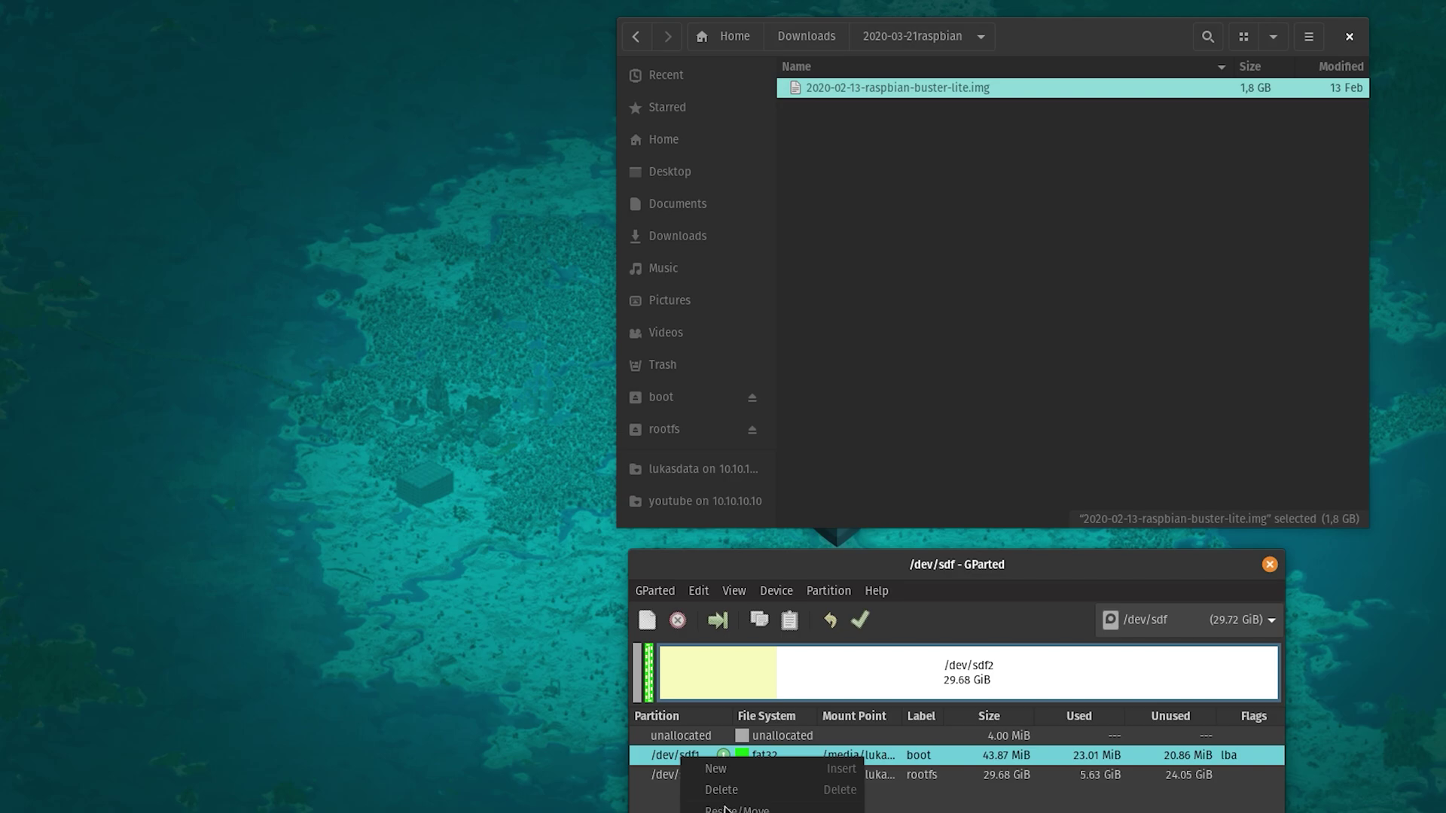
pyautogui.rightClick(668, 775)
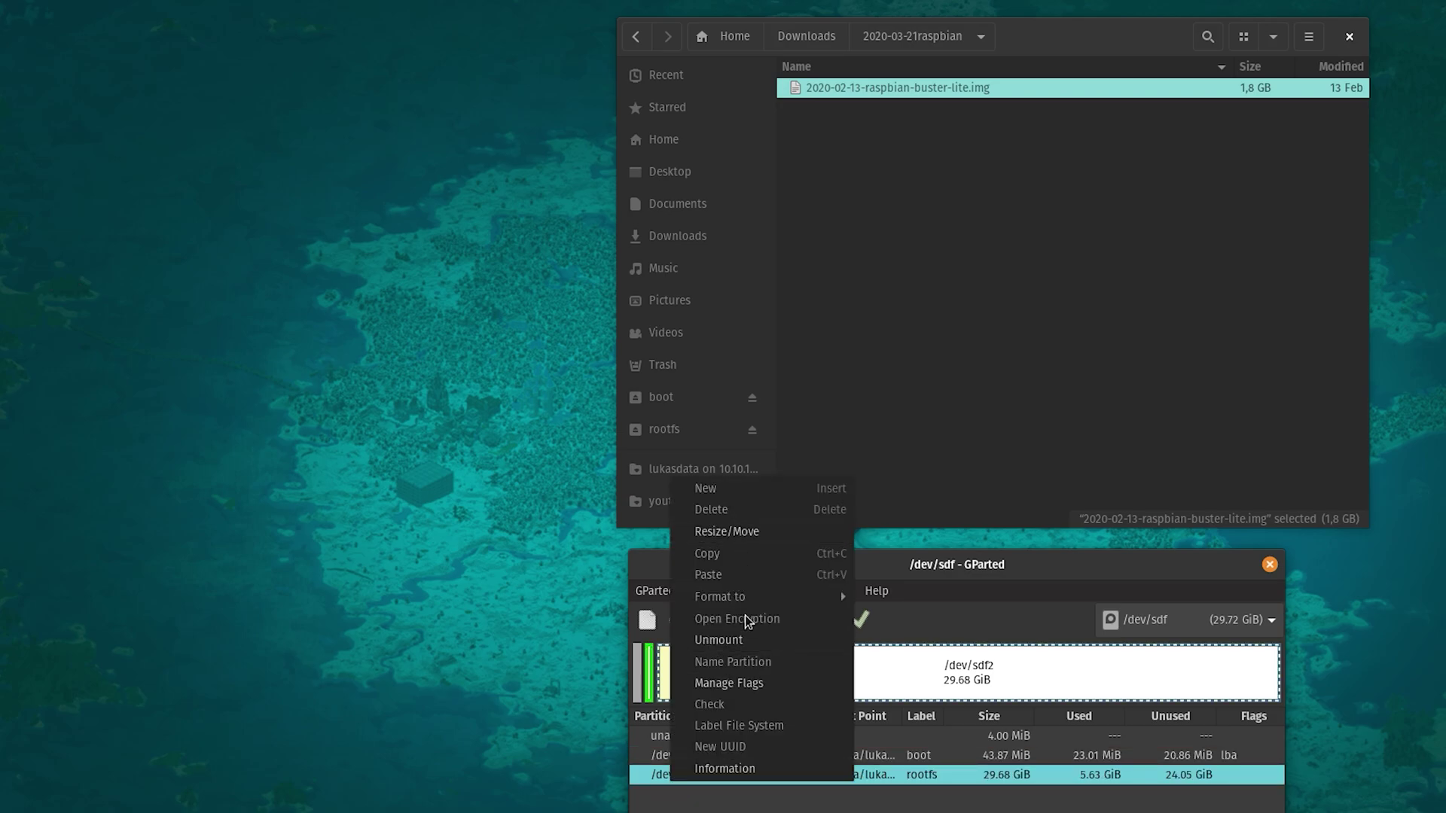
pyautogui.click(774, 769)
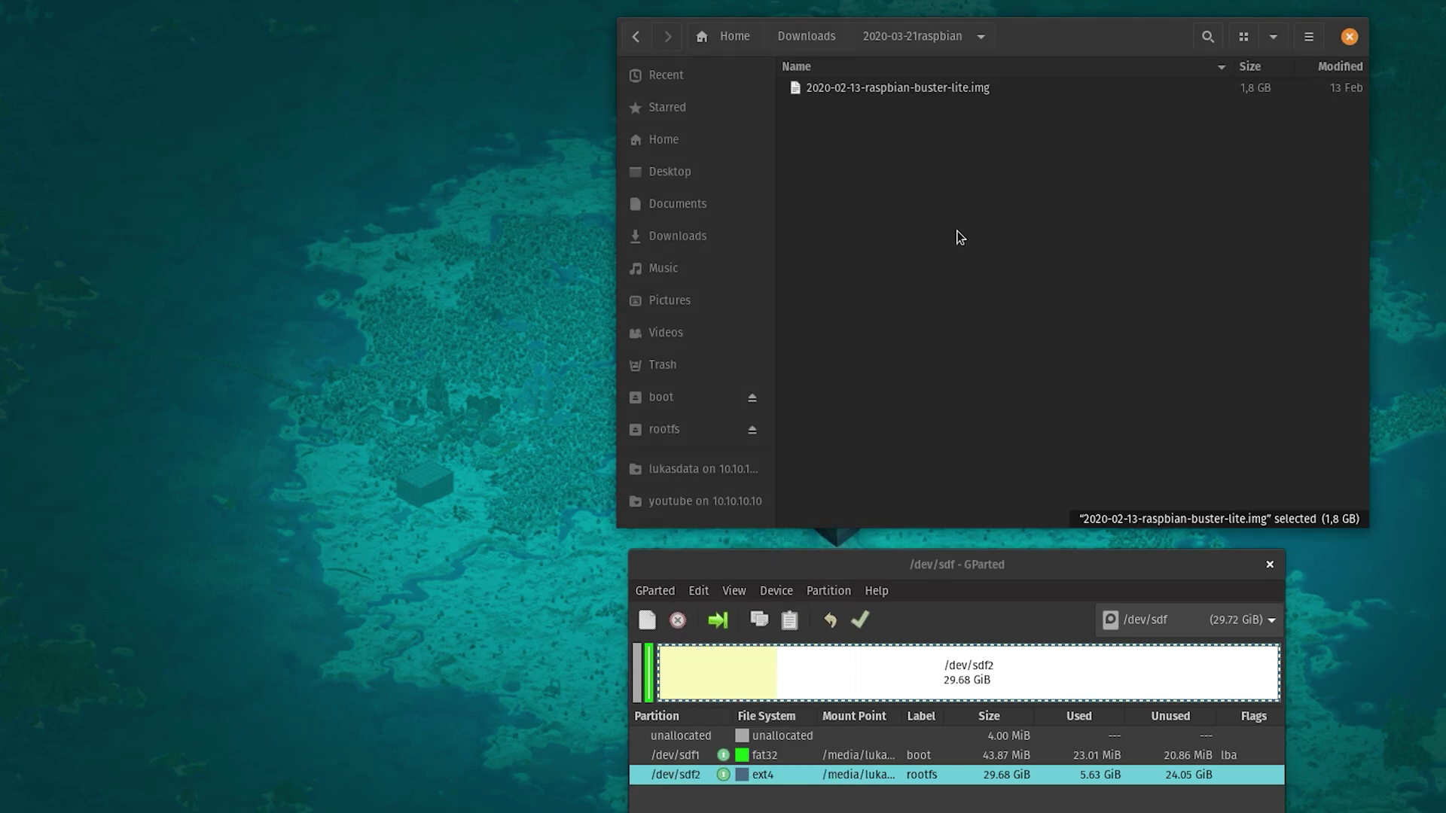
# Open the image with USB Flasher, authenticate, and choose 2020-02-13-raspbian-buster-lite.img as the image
pyautogui.doubleClick(904, 88)
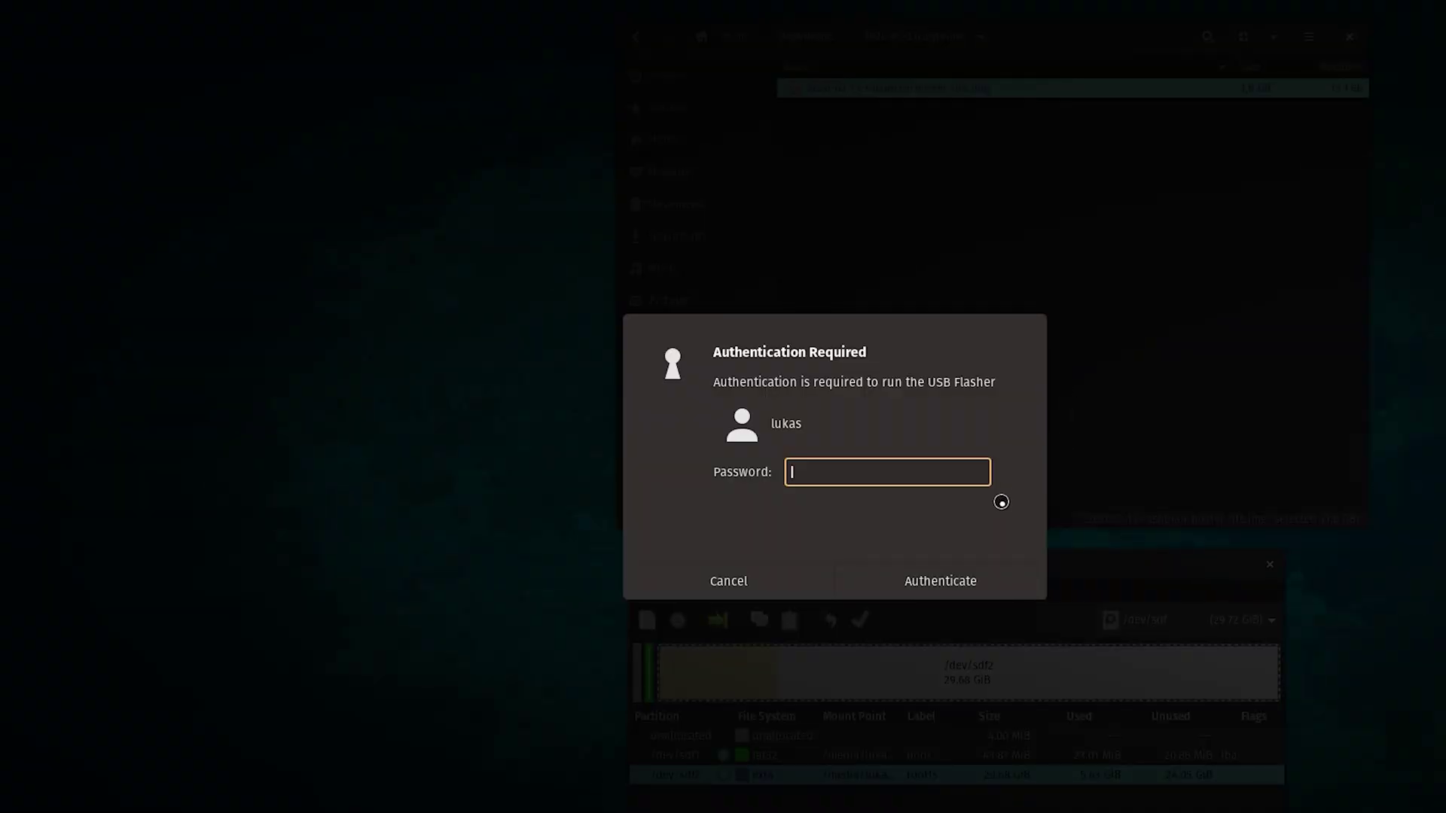
pyautogui.write('**********')
pyautogui.press('Return')
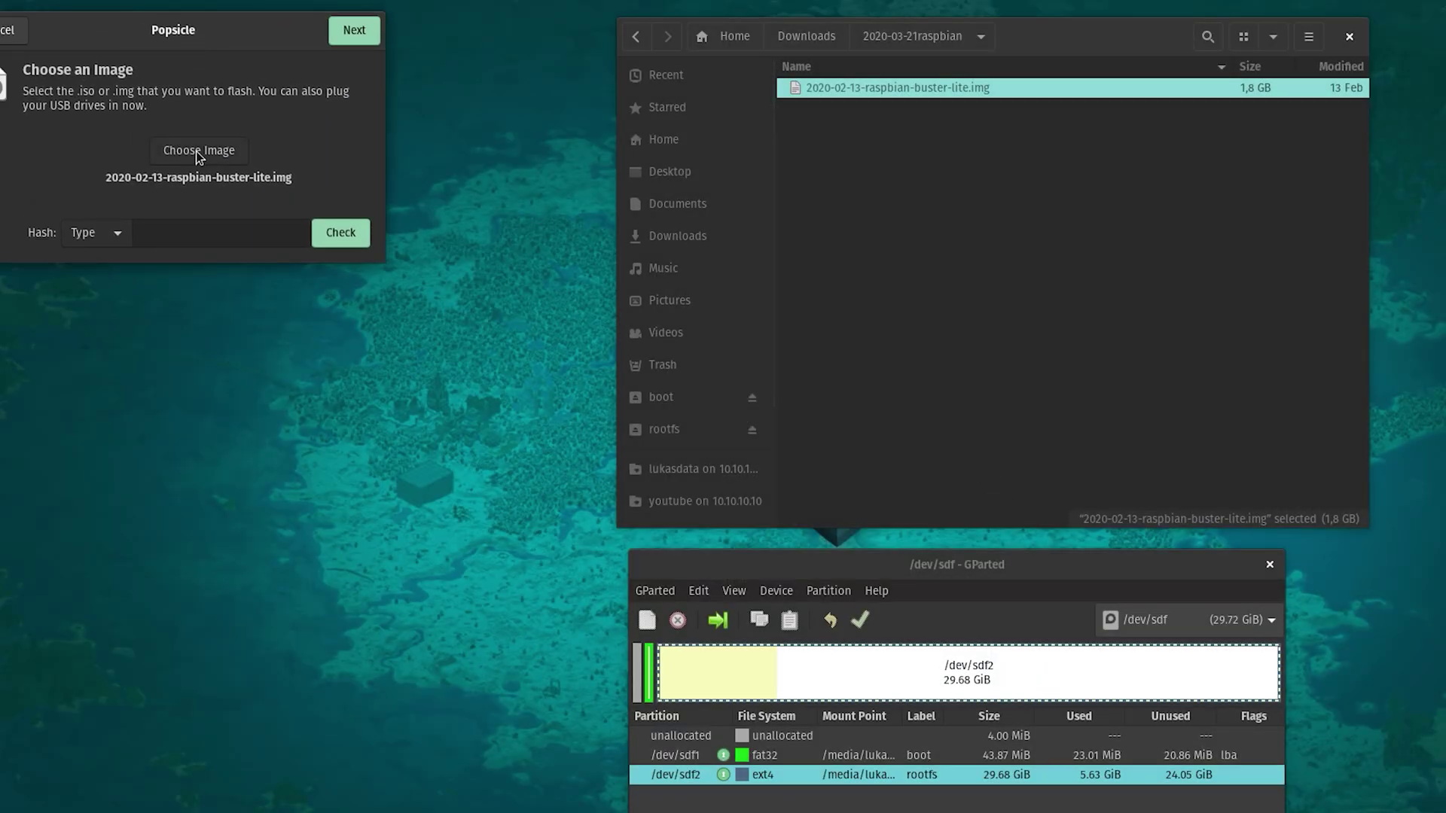
pyautogui.click(196, 151)
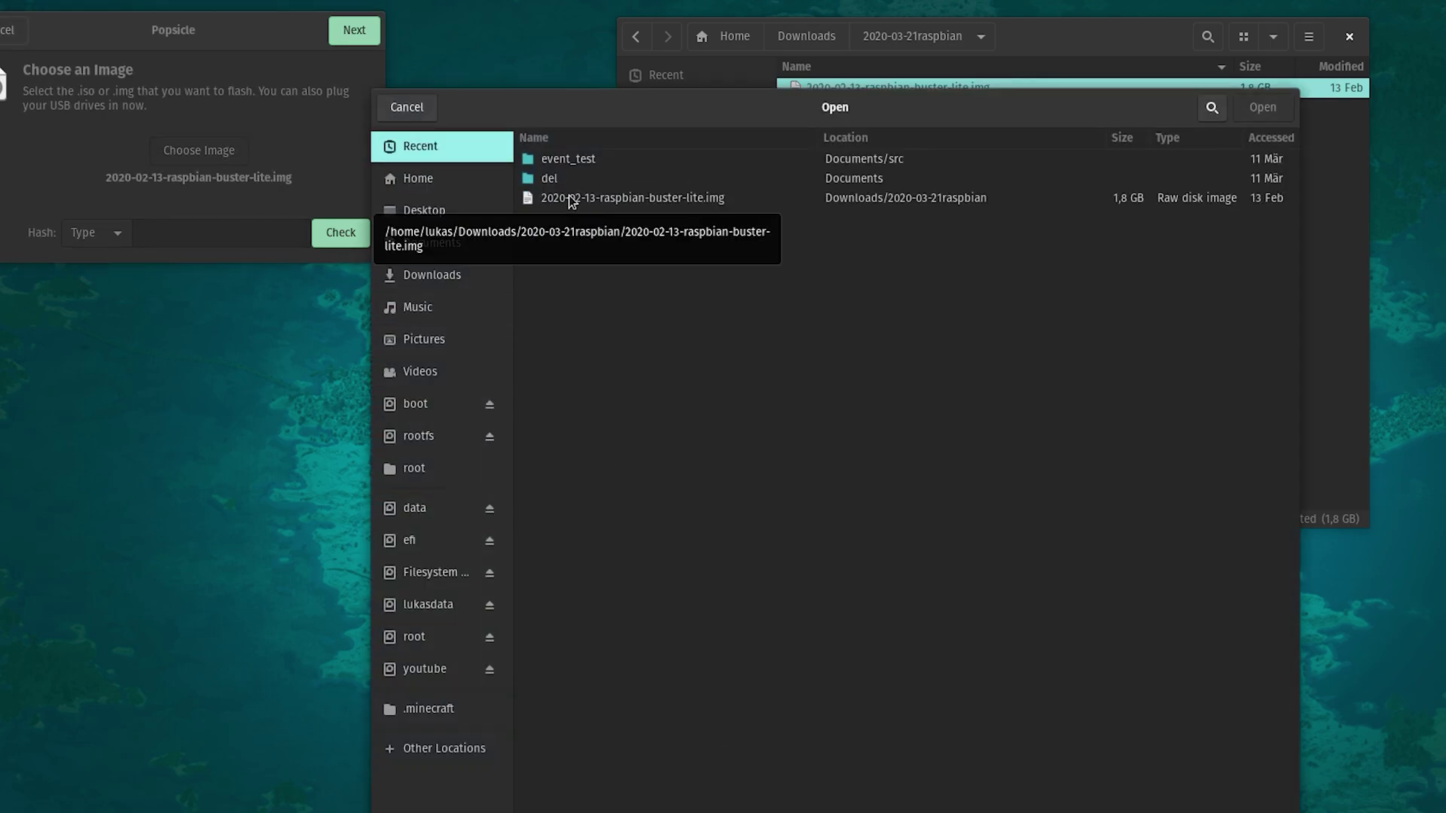
pyautogui.doubleClick(568, 197)
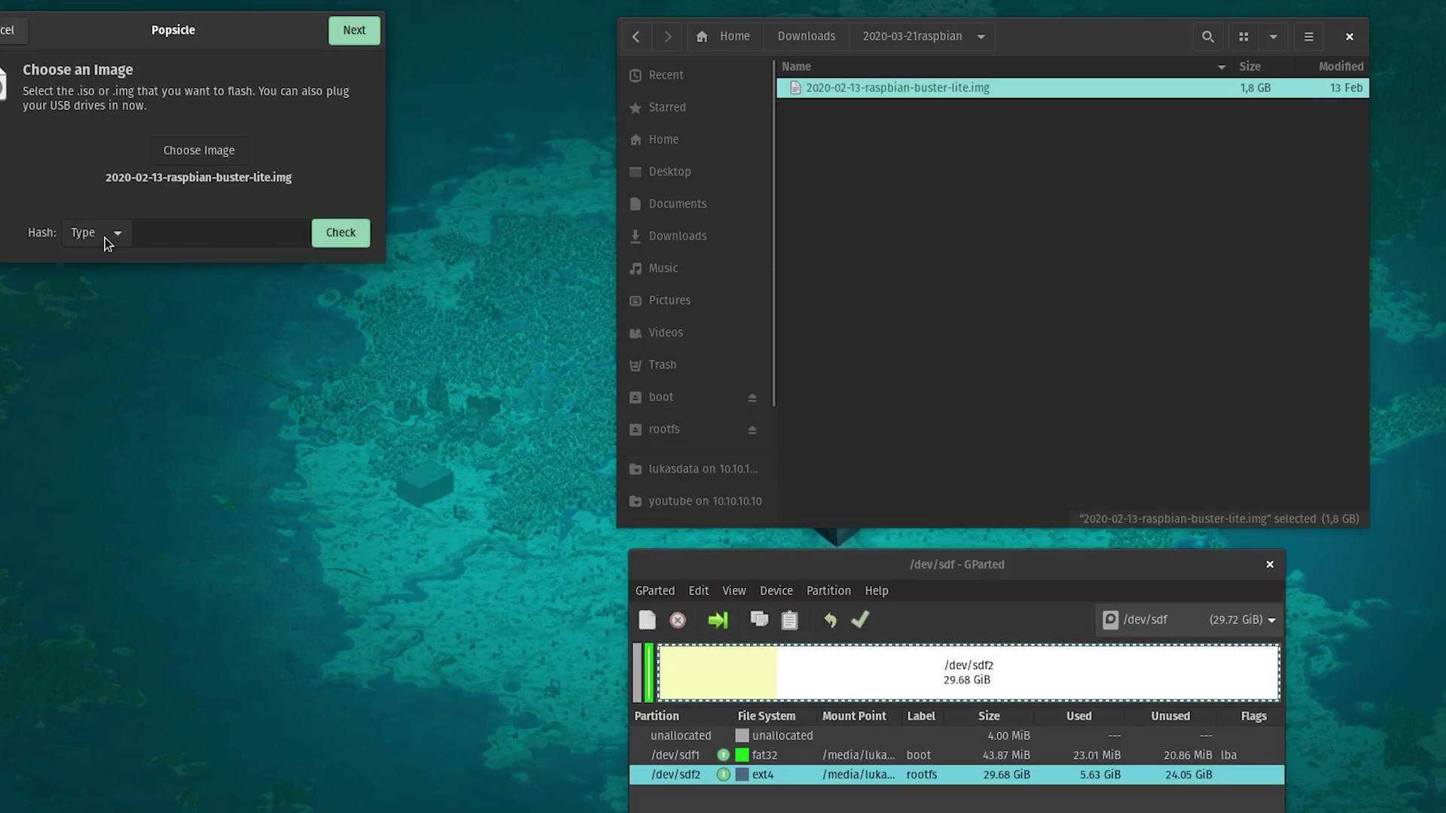
# Leave the hash type unchanged and continue to drive selection
pyautogui.click(106, 235)
pyautogui.click(98, 232)
pyautogui.moveTo(209, 30); pyautogui.dragTo(286, 76)
pyautogui.click(430, 76)
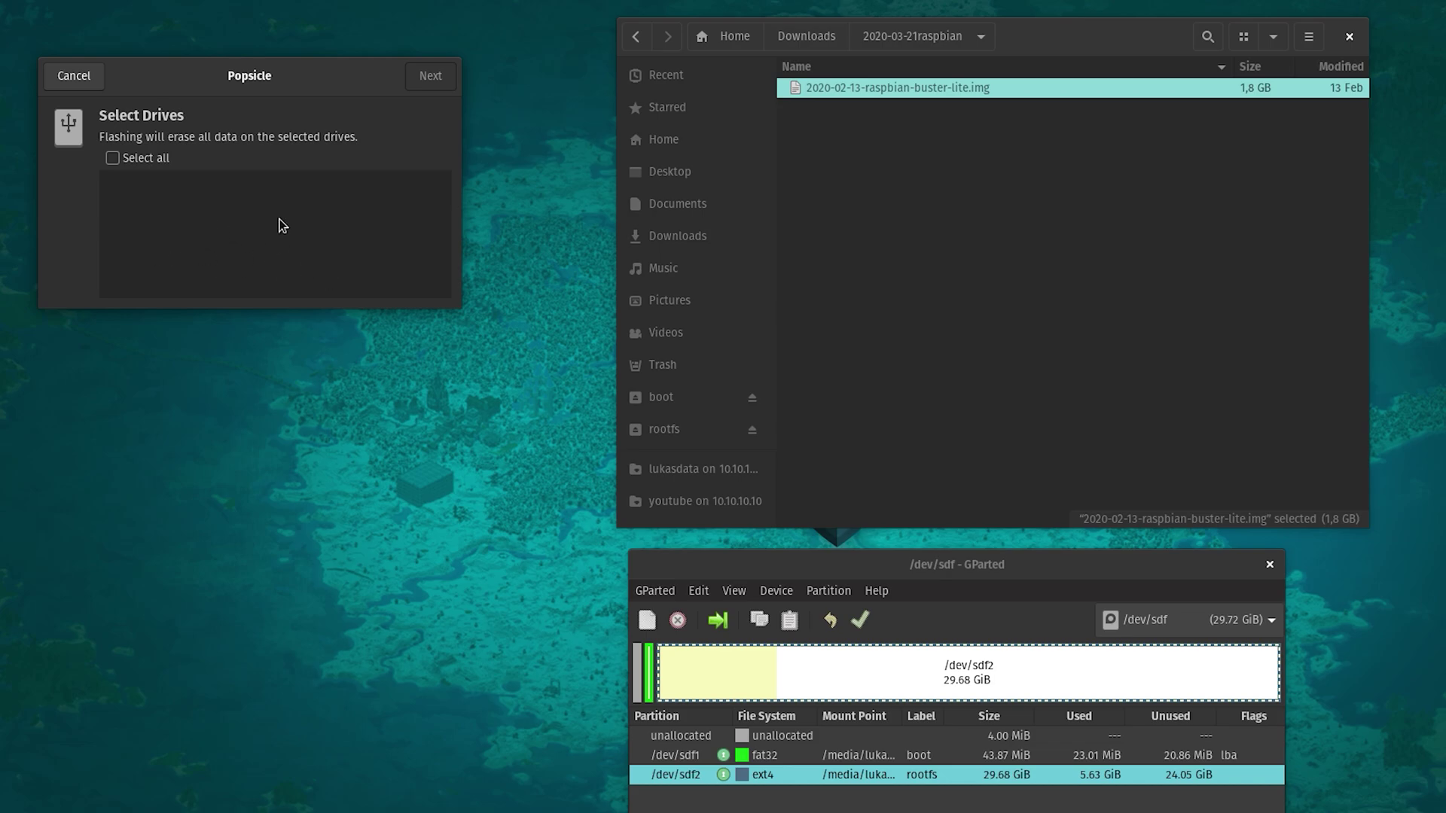
# Check Popsicle's drive list, which offers only a too-small Compact Flash, then refresh GParted's devices
pyautogui.moveTo(278, 88); pyautogui.dragTo(353, 146)
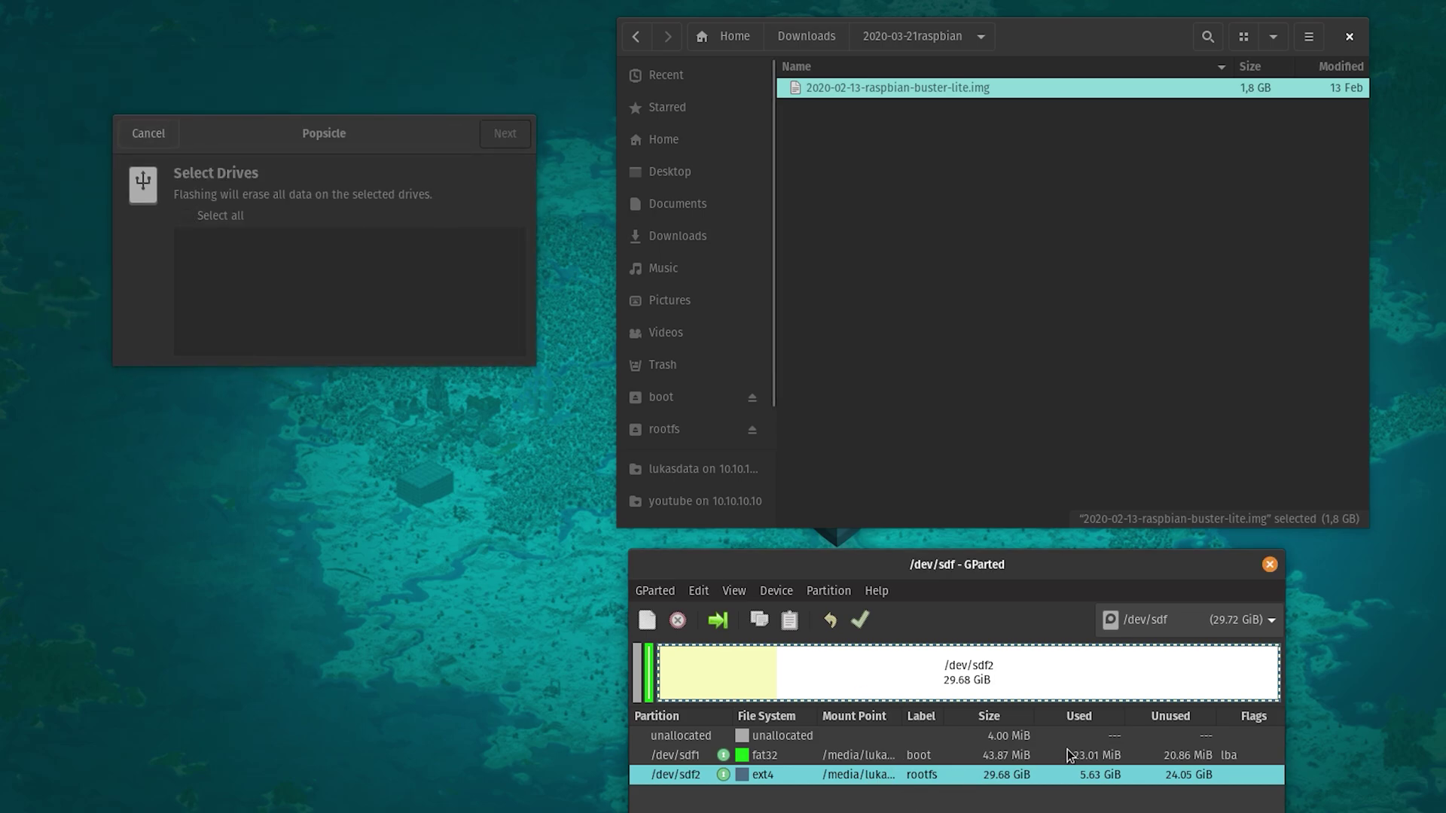
pyautogui.click(316, 283)
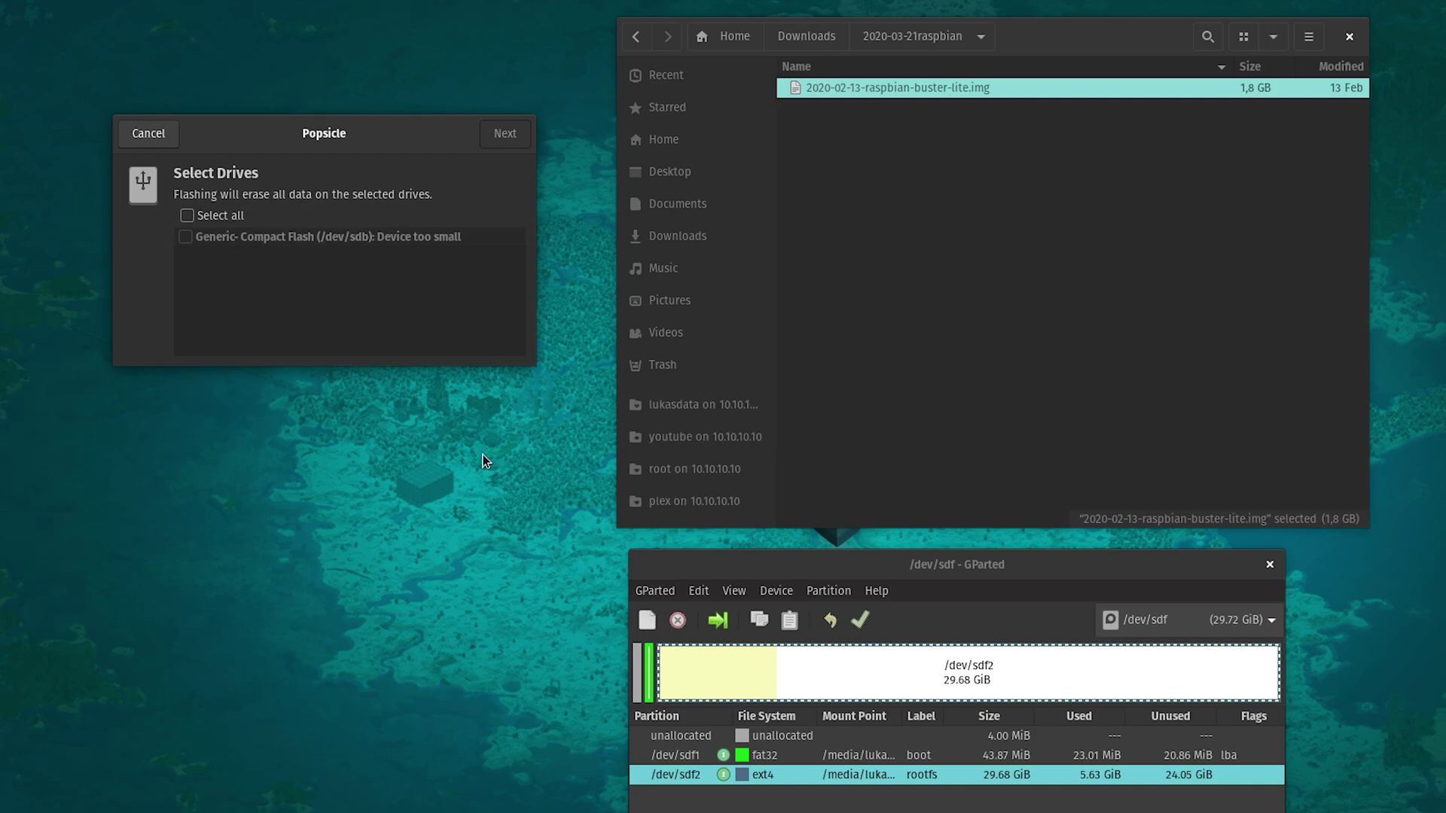
pyautogui.click(1150, 630)
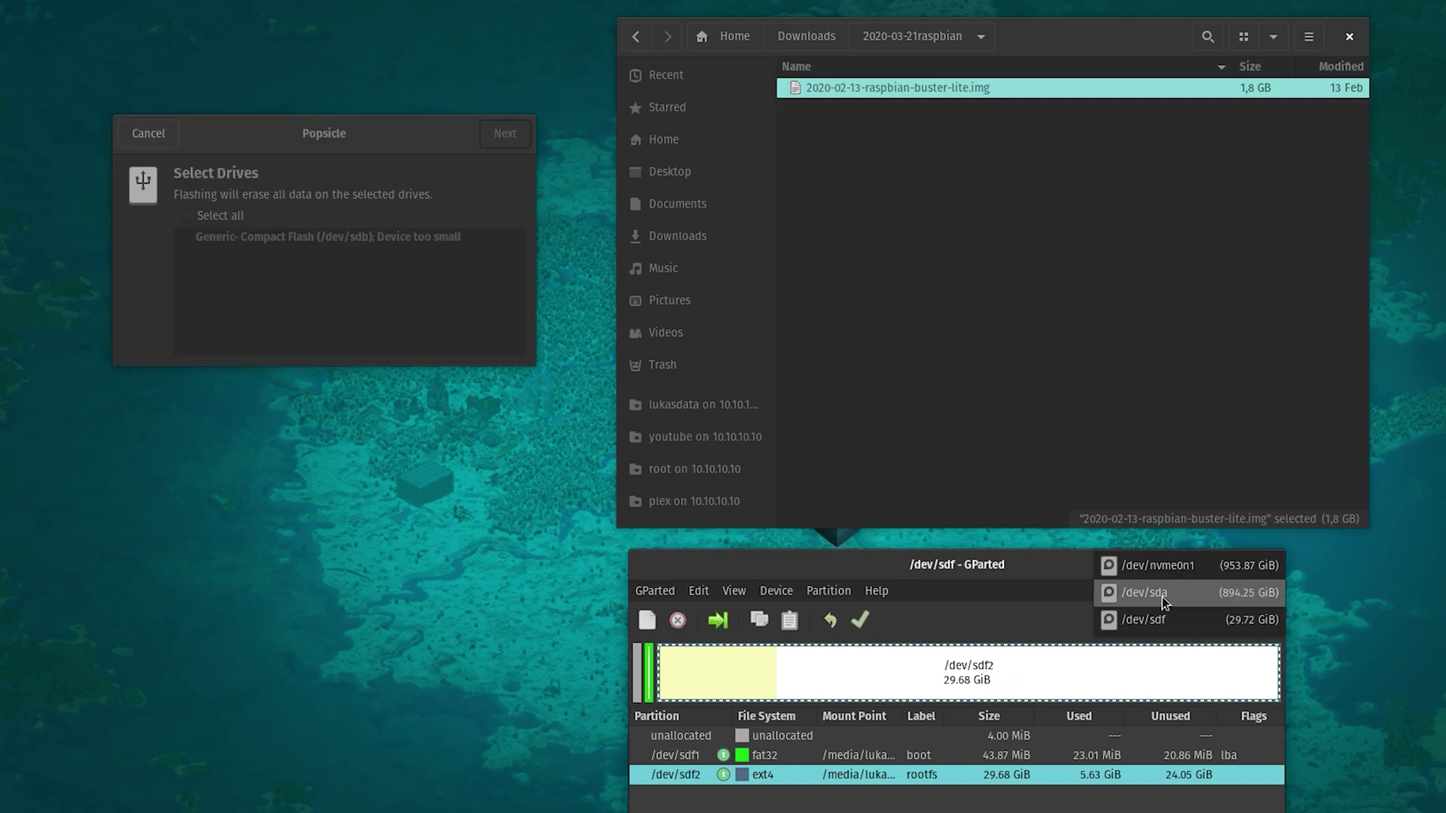
pyautogui.click(1155, 675)
pyautogui.click(772, 590)
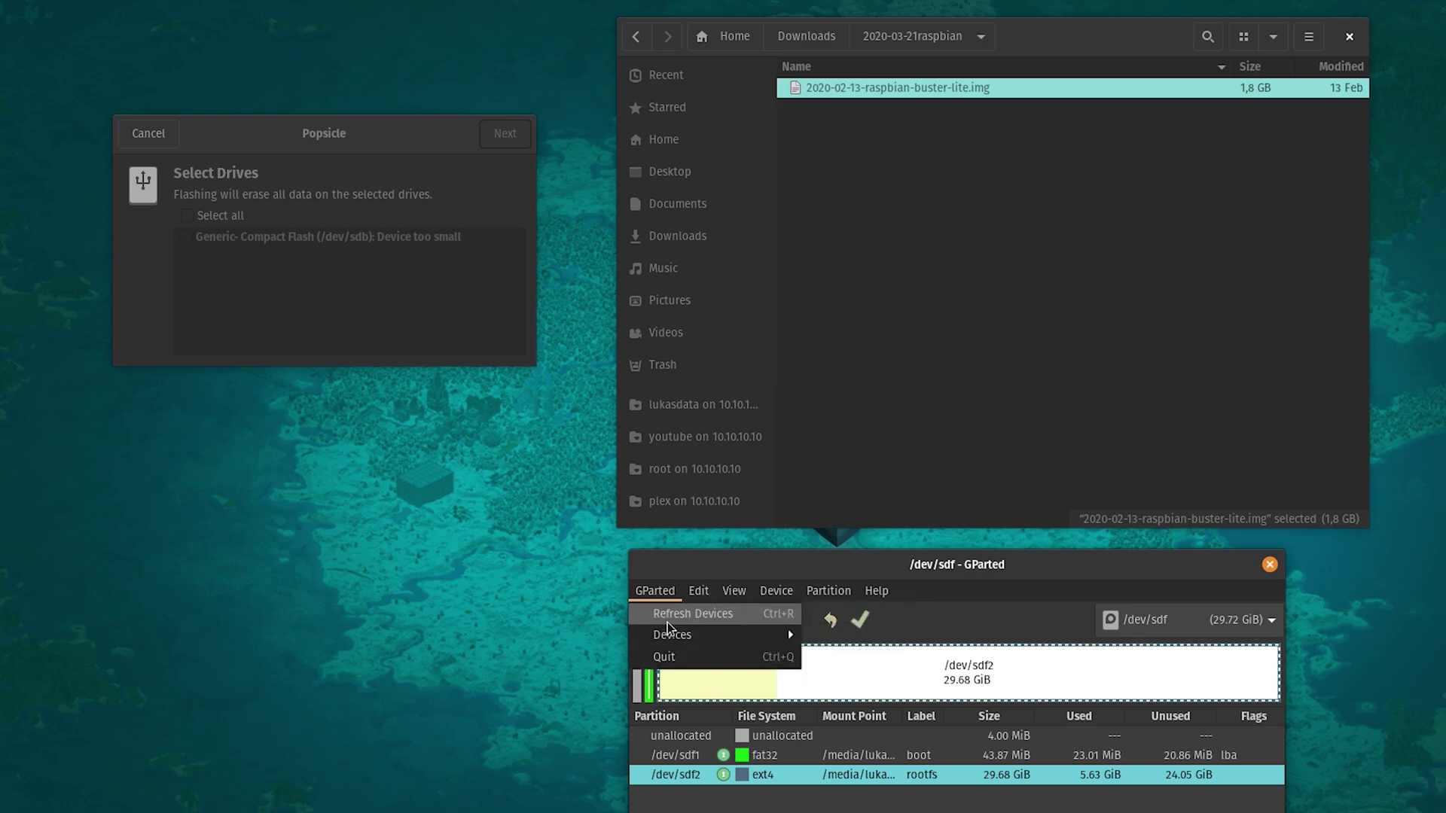
pyautogui.click(667, 625)
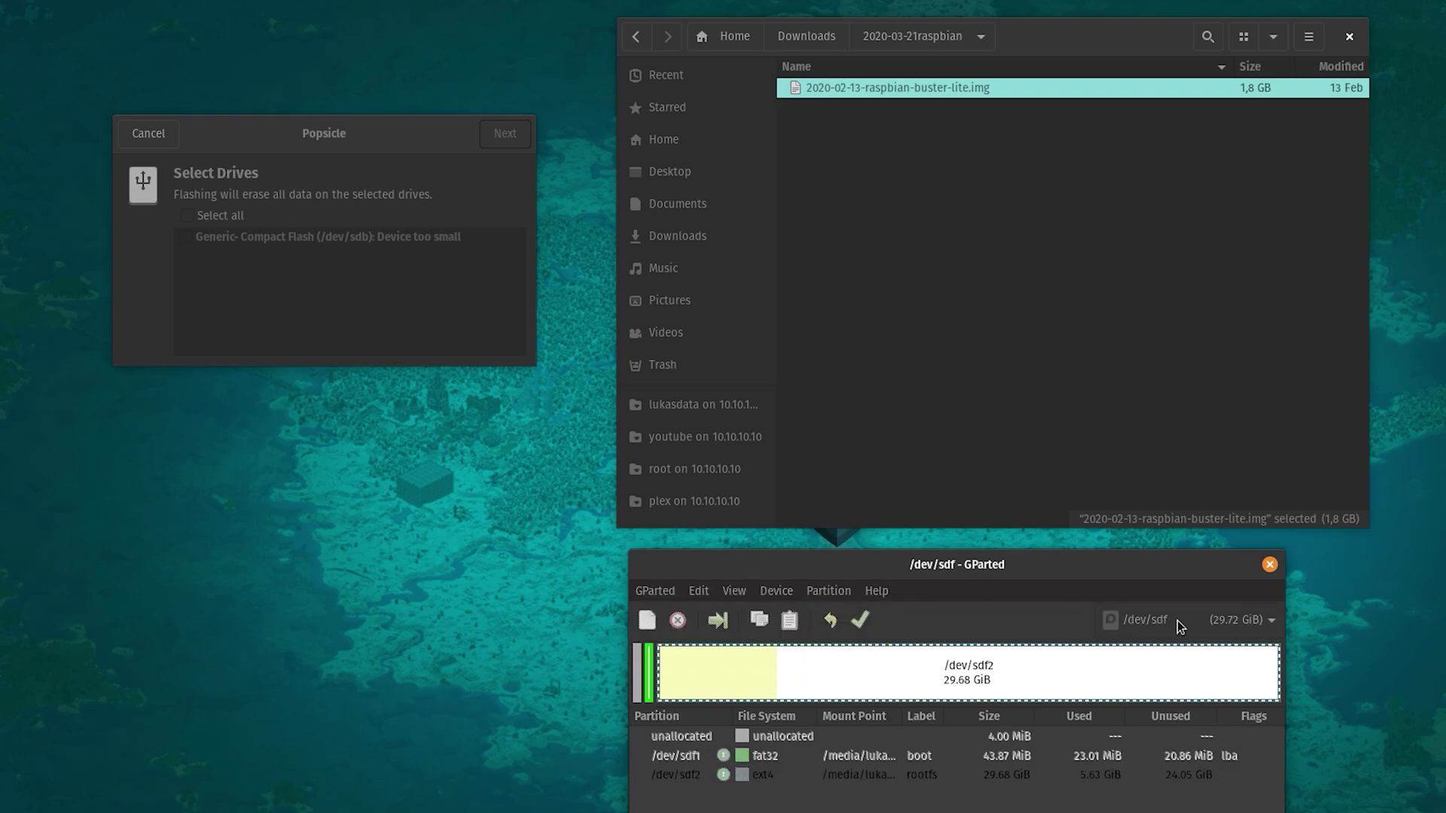
# Delete the /dev/sdf1 and /dev/sdf2 partitions and apply the changes in GParted
pyautogui.rightClick(681, 755)
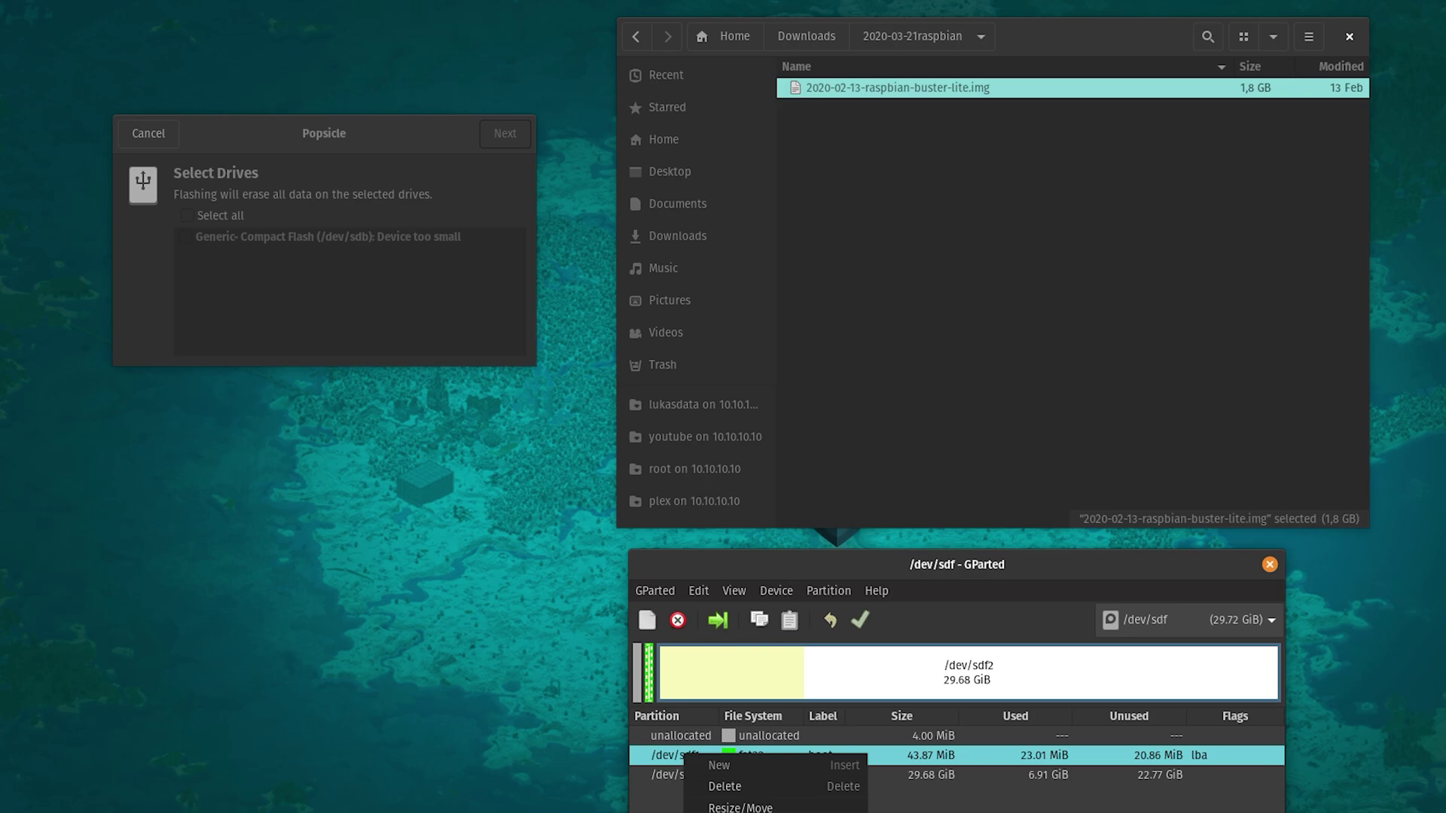
pyautogui.click(725, 786)
pyautogui.rightClick(682, 756)
pyautogui.click(724, 786)
pyautogui.rightClick(753, 732)
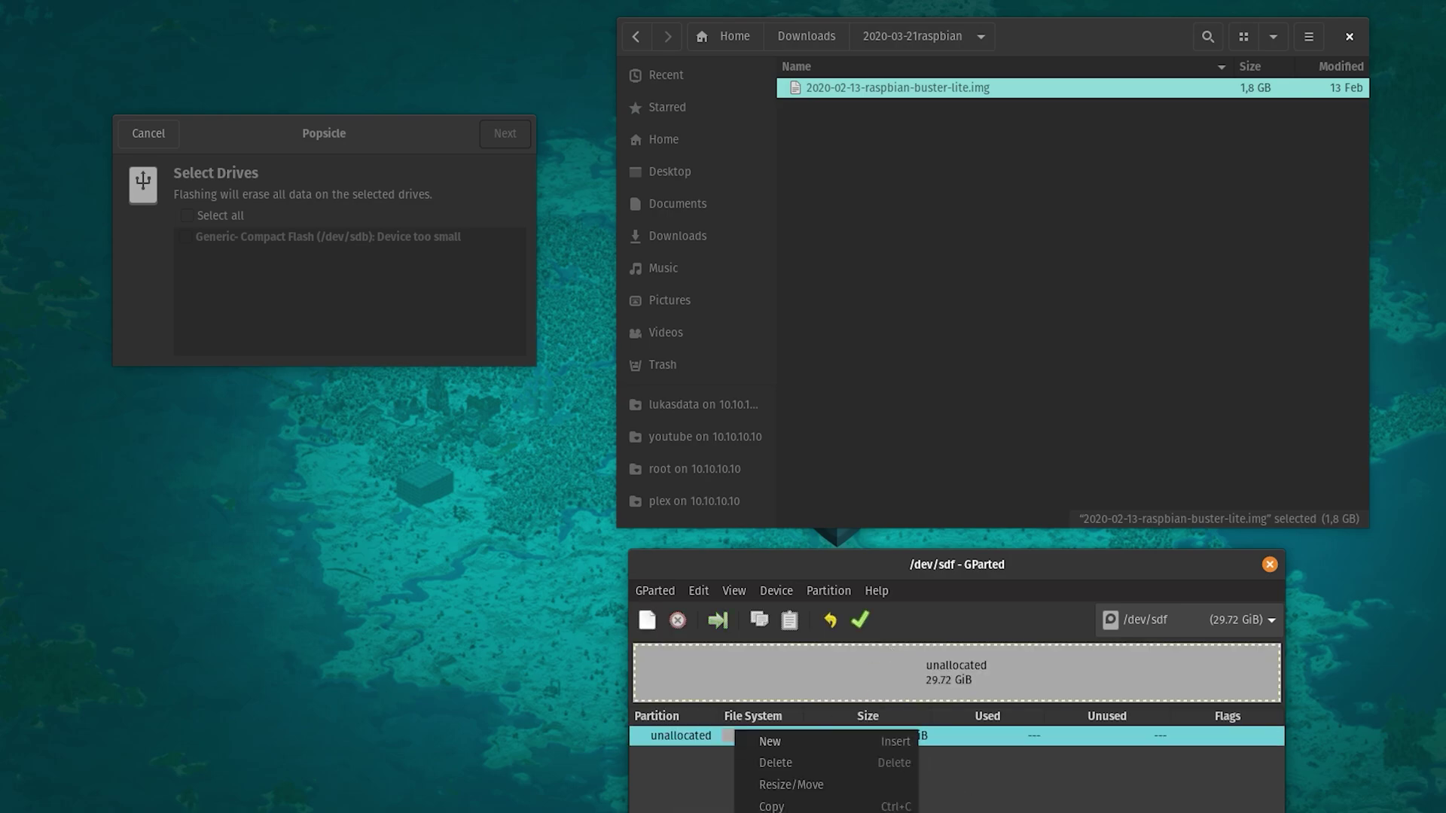
pyautogui.click(861, 620)
pyautogui.click(861, 620)
pyautogui.press('Return')
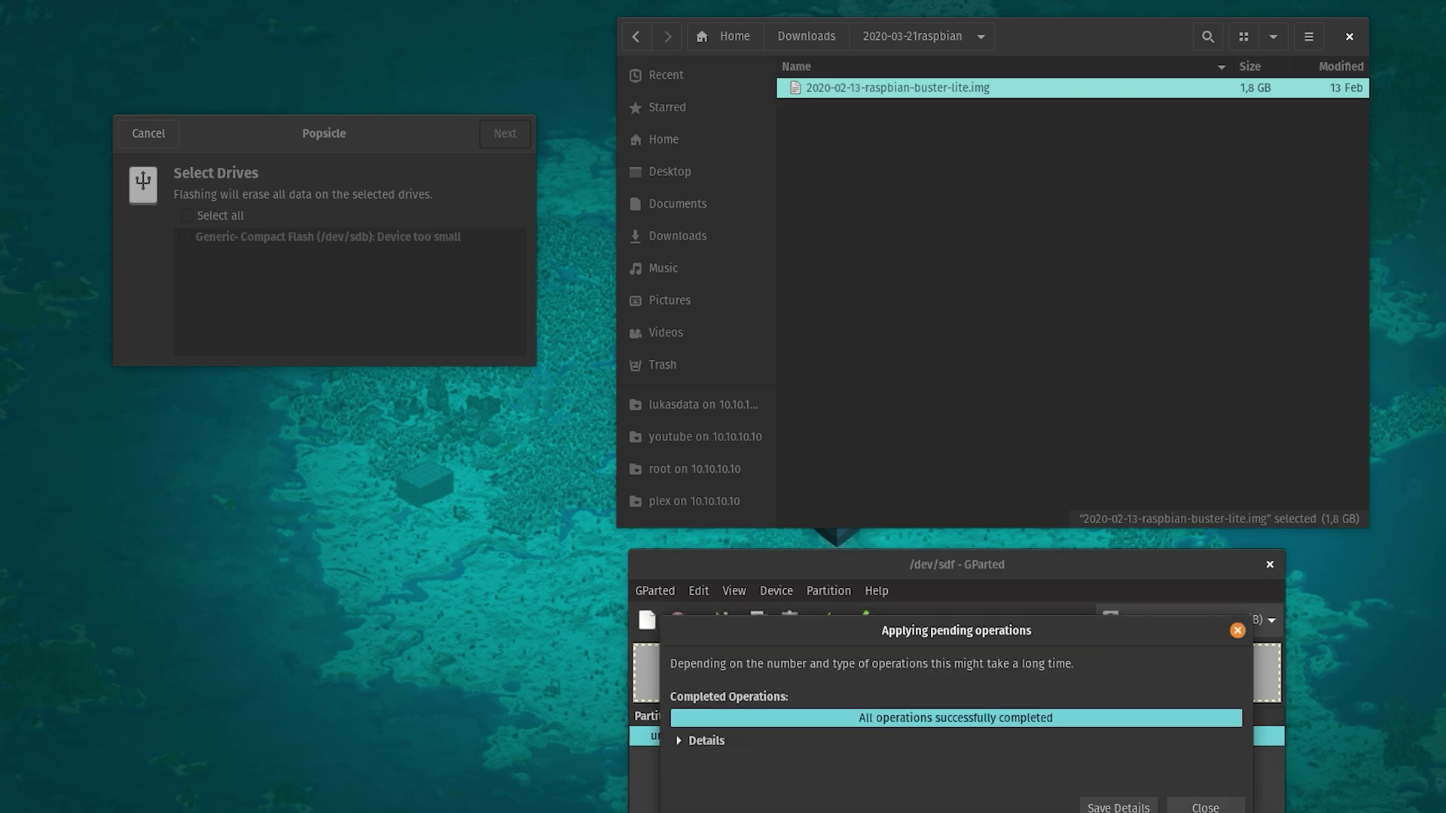
pyautogui.press('Return')
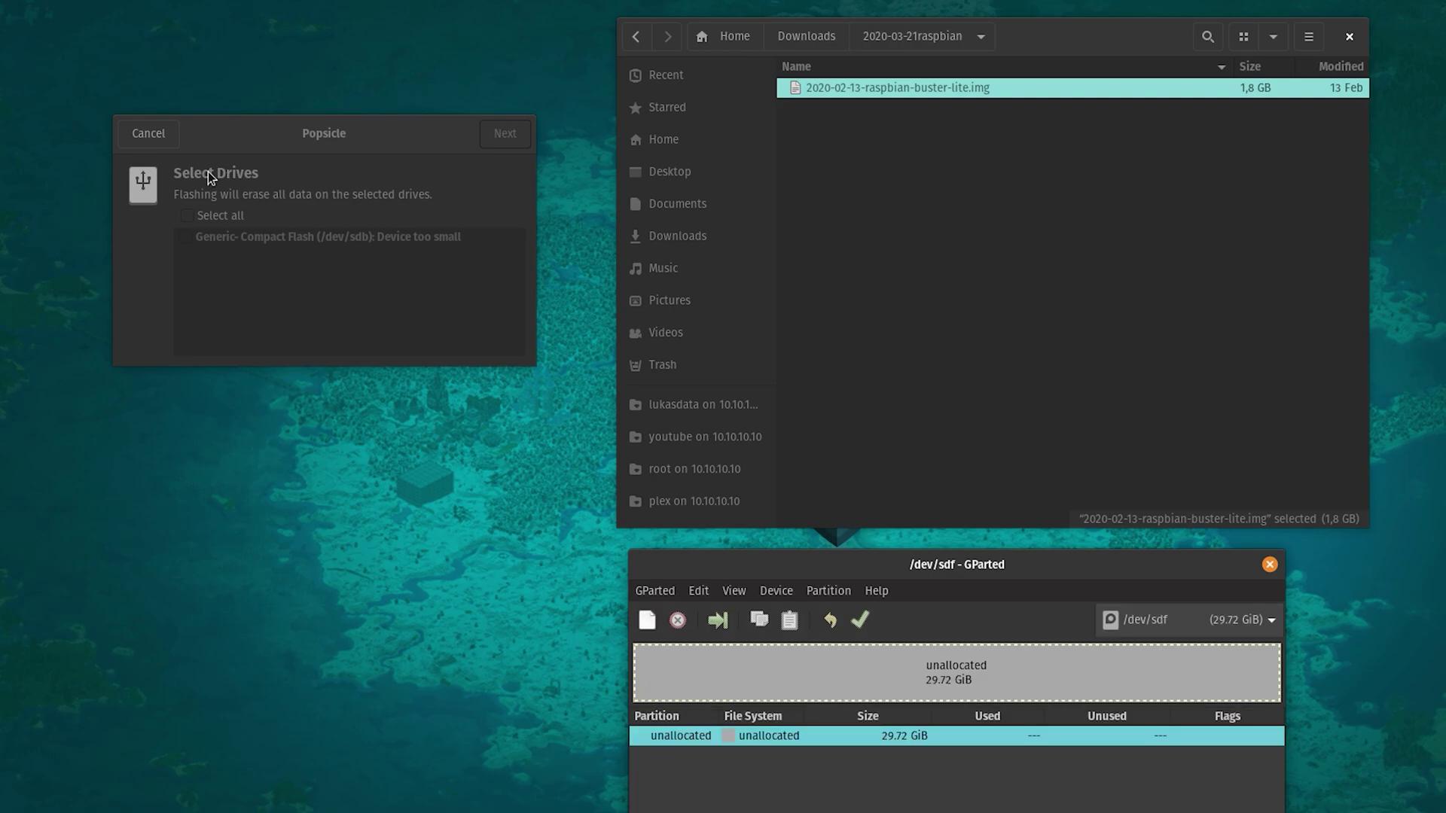
# Bring Popsicle back into view and continue to its drive selection again
pyautogui.moveTo(200, 143); pyautogui.dragTo(190, 157)
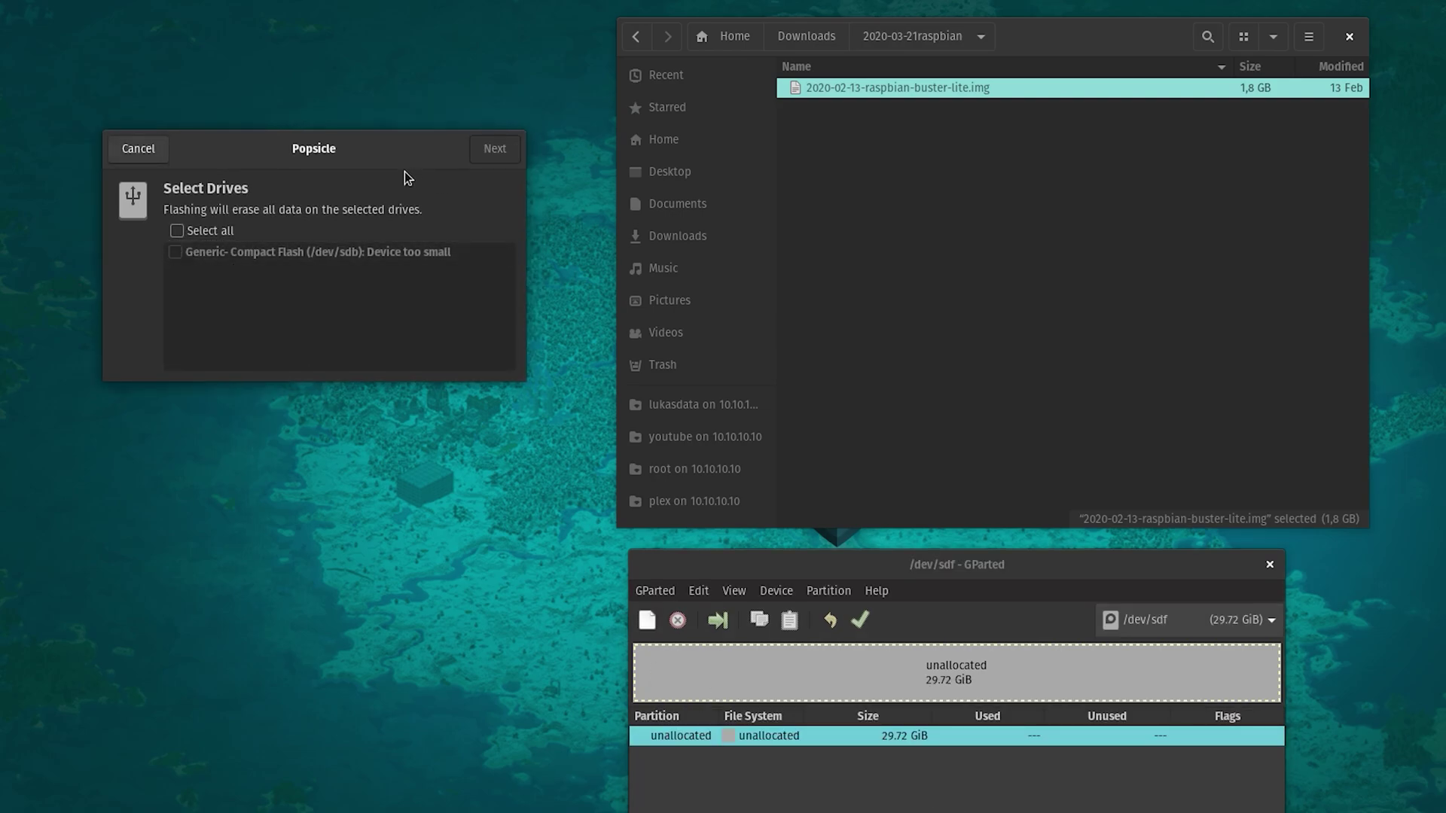
pyautogui.moveTo(404, 172); pyautogui.dragTo(439, 183)
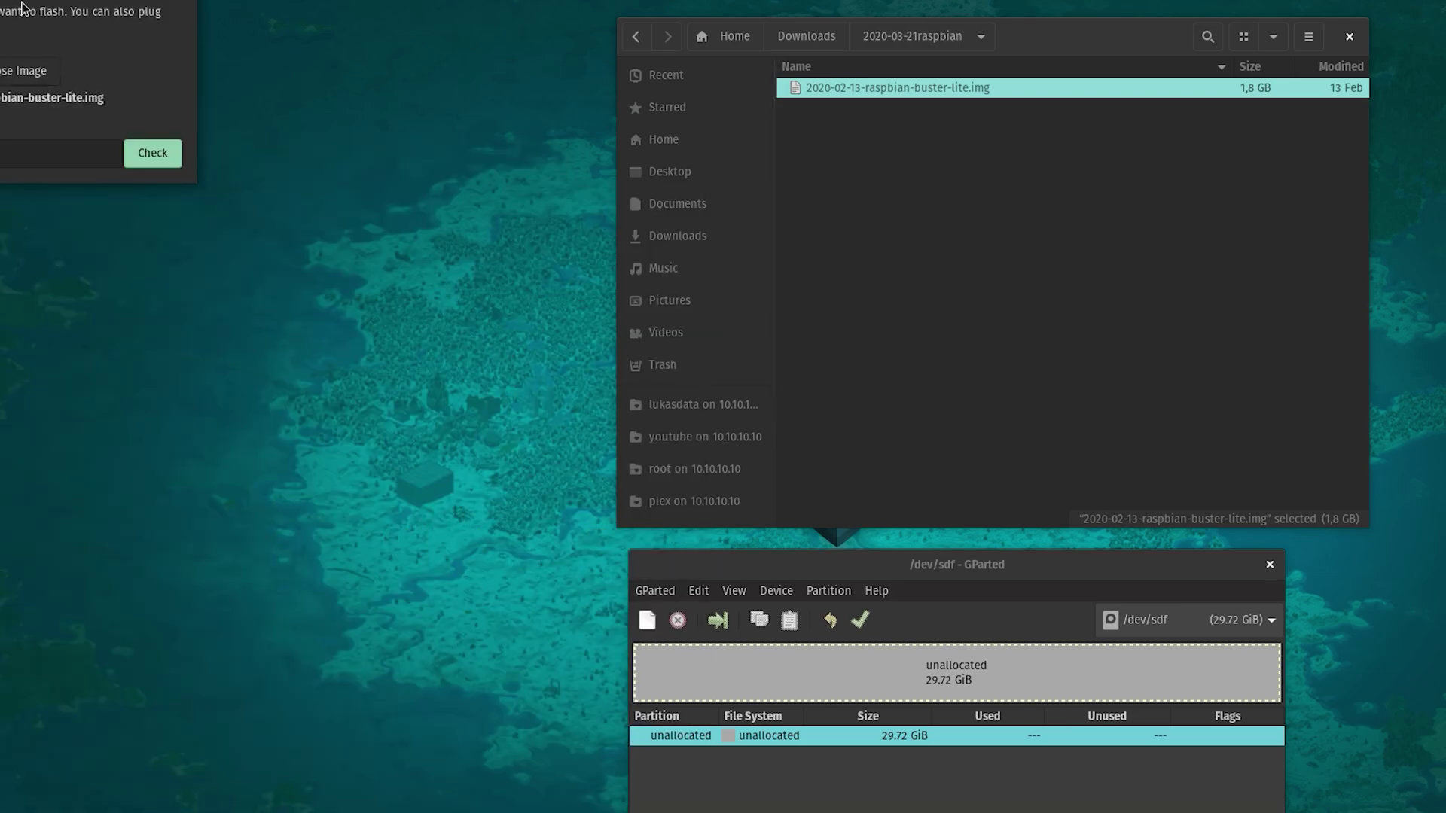
pyautogui.moveTo(155, 122); pyautogui.dragTo(408, 367)
pyautogui.click(421, 198)
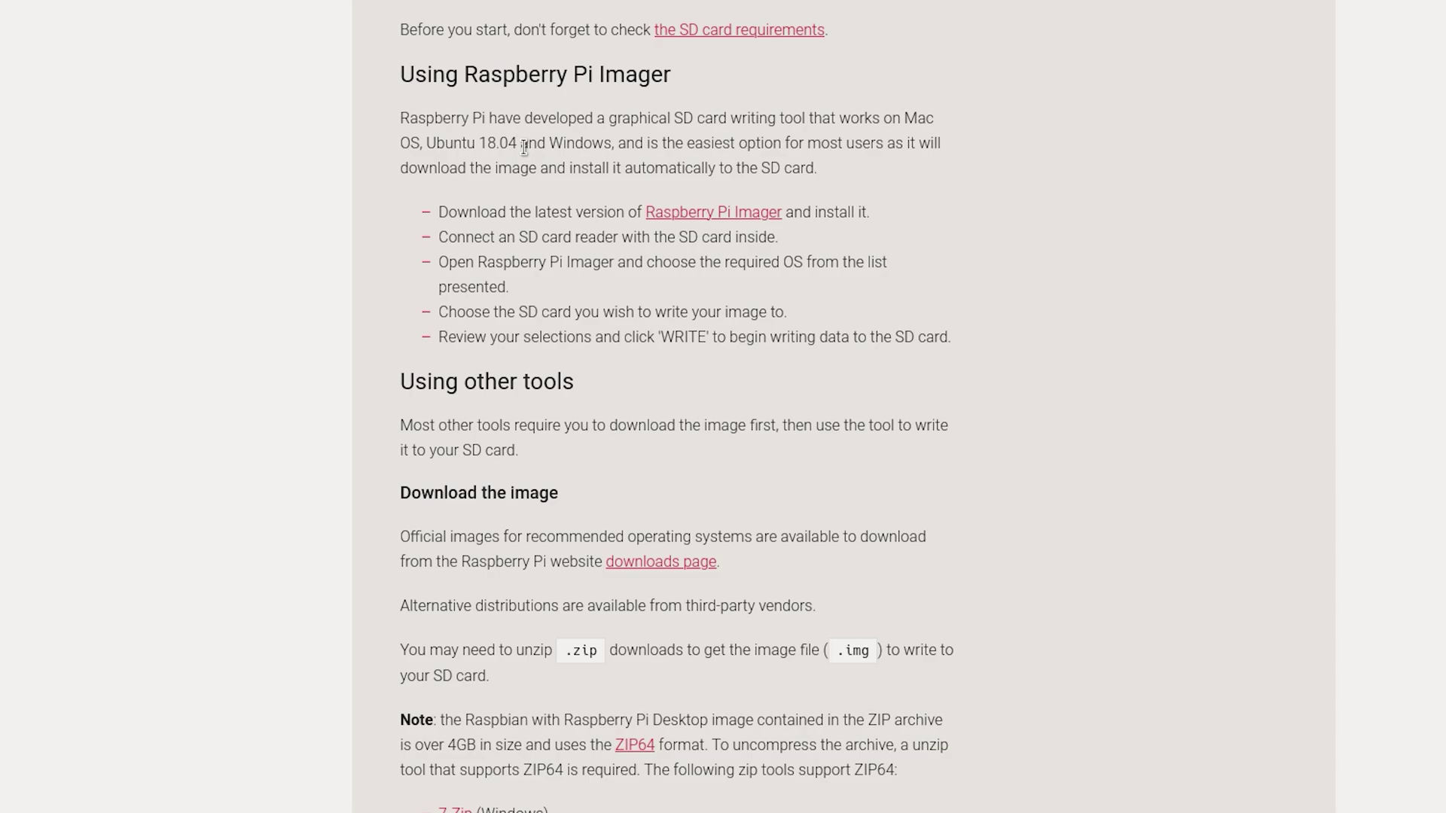
# Download Raspberry Pi Imager for Ubuntu (imager_amd64.deb) and open it with the default installer
pyautogui.scroll(-2, 693, 164)
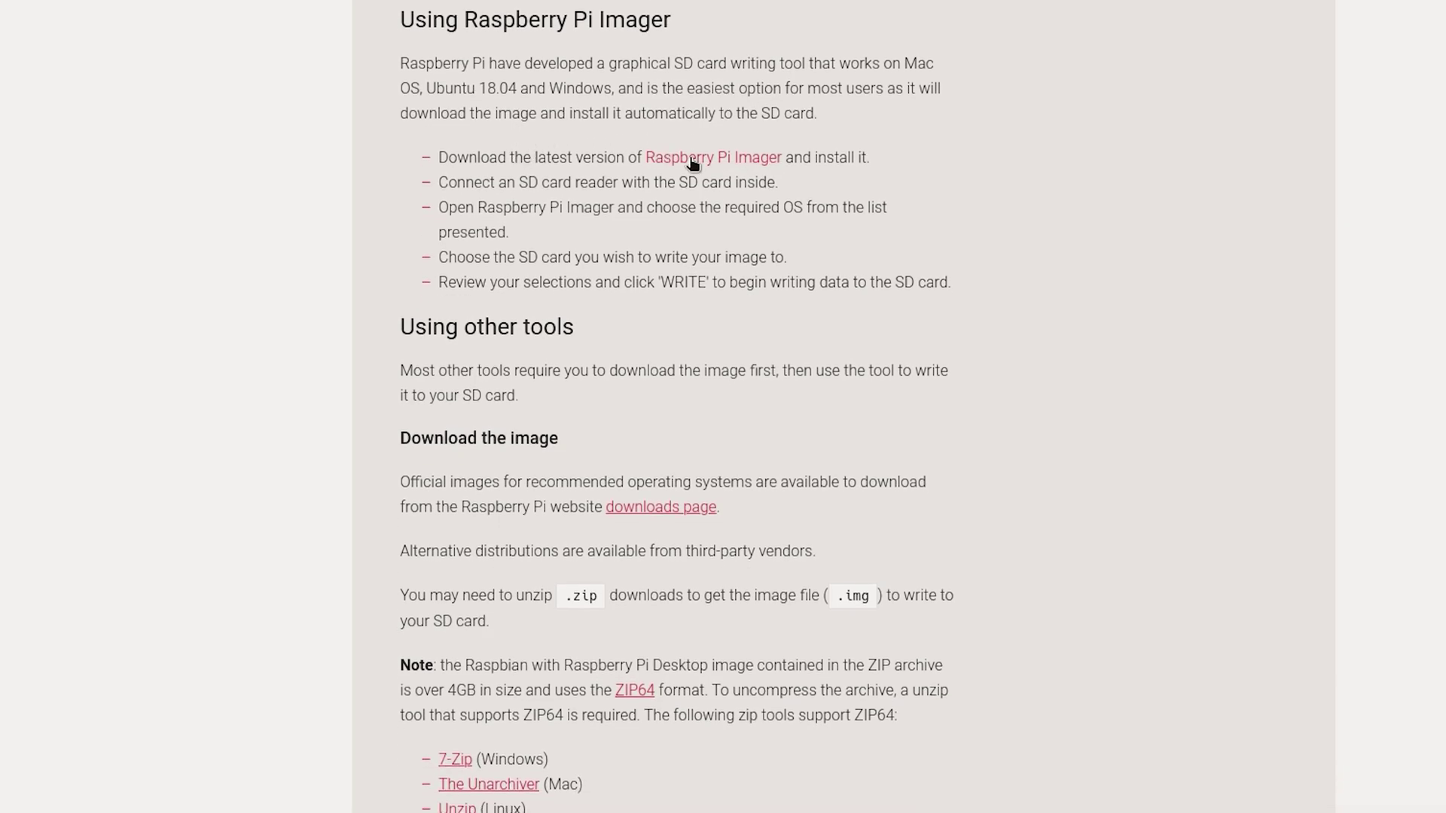
pyautogui.click(691, 159)
pyautogui.scroll(-1, 730, 392)
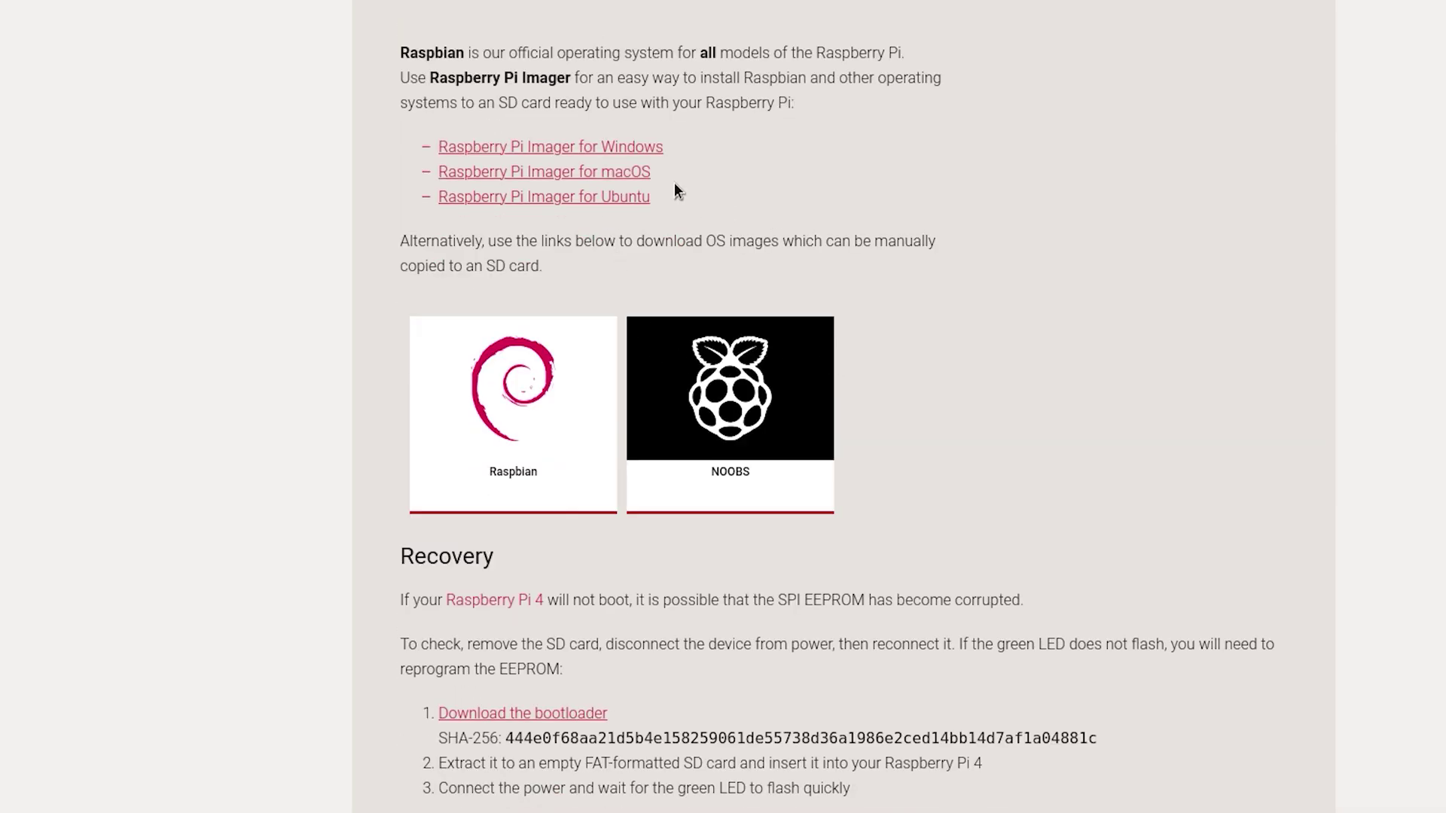
pyautogui.click(571, 198)
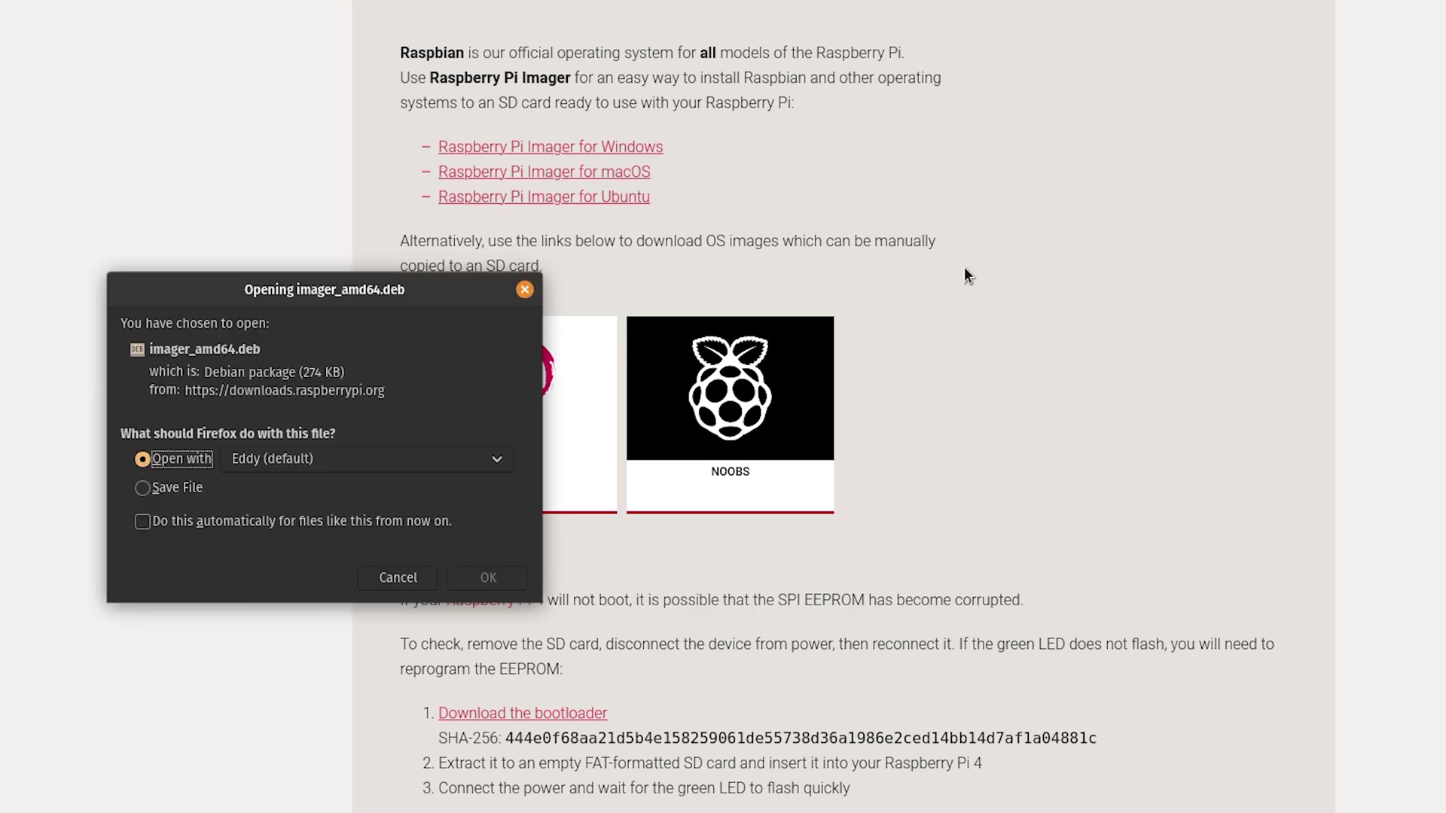
pyautogui.click(487, 573)
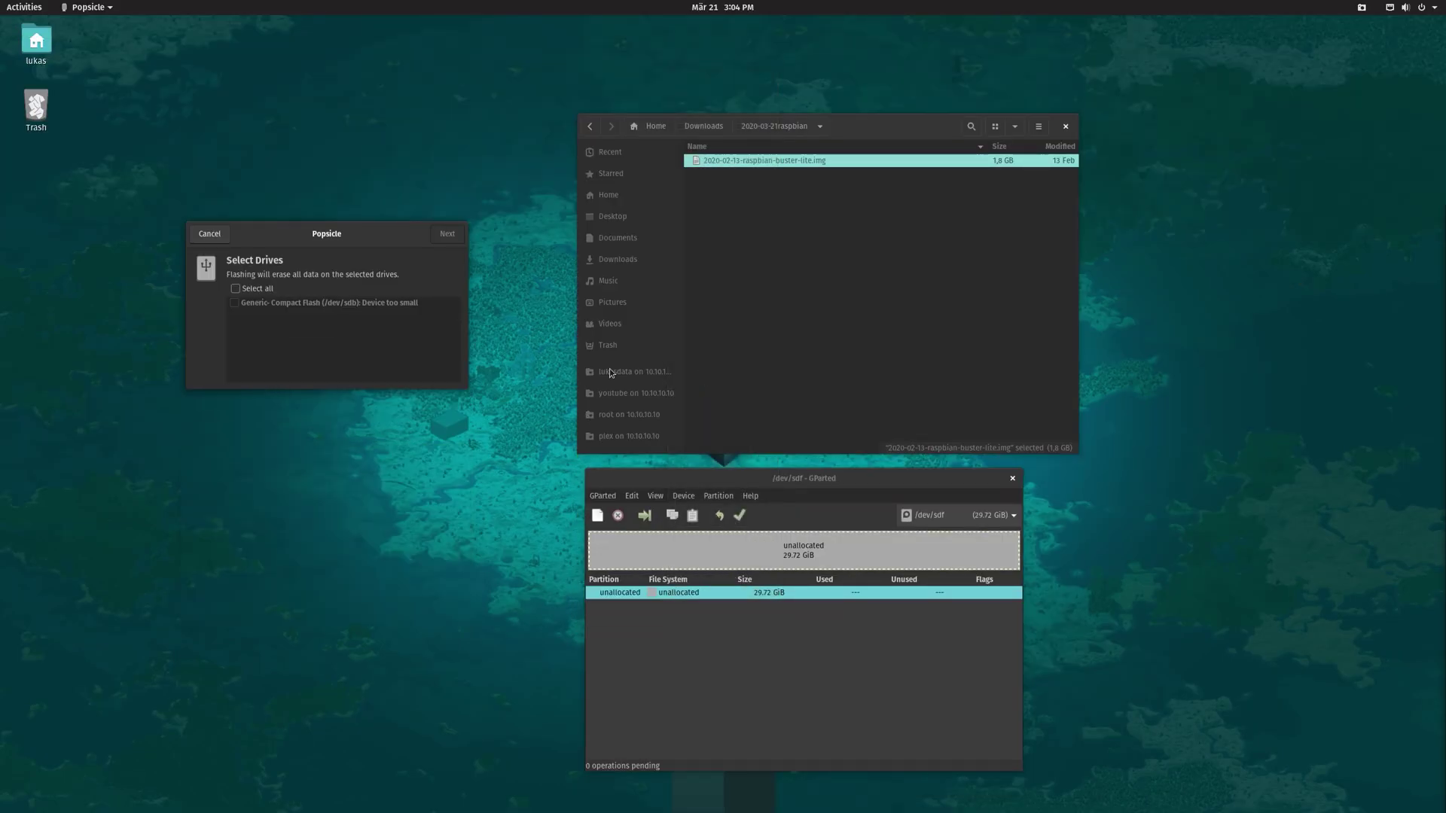
# Open a new Terminal window from the dock
pyautogui.press('super')
pyautogui.rightClick(27, 479)
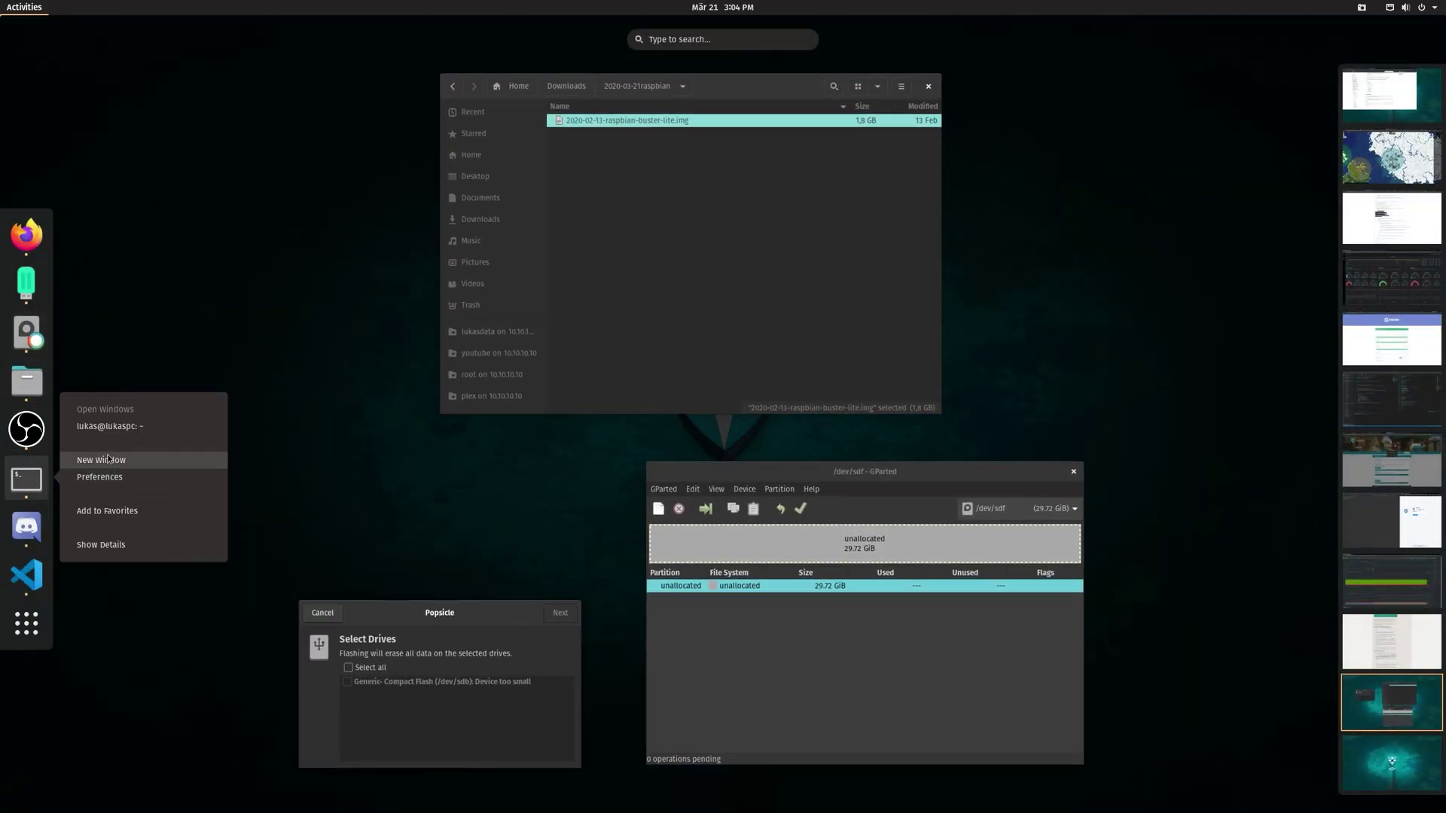
pyautogui.click(108, 459)
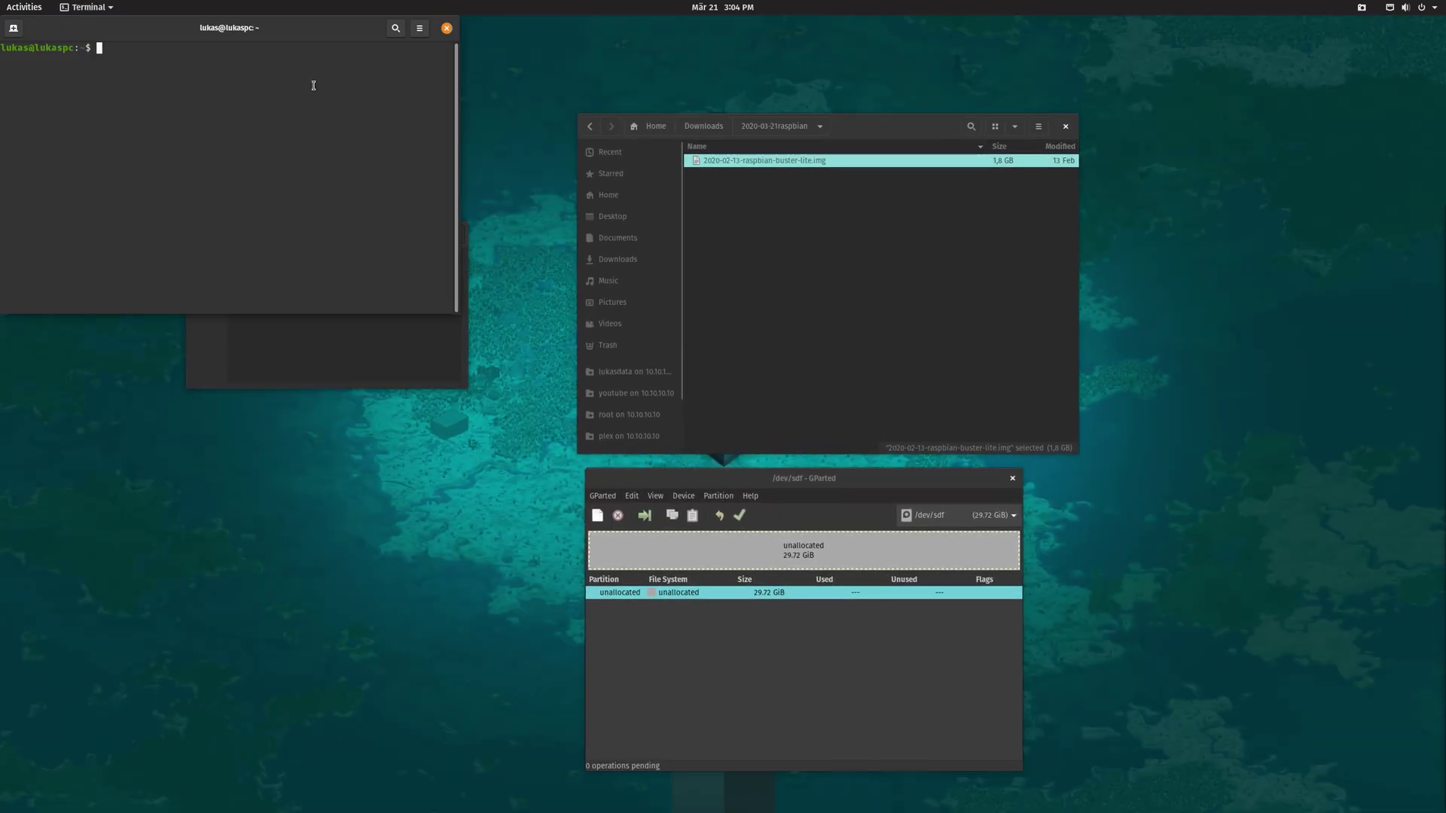
pyautogui.moveTo(294, 26); pyautogui.dragTo(415, 482)
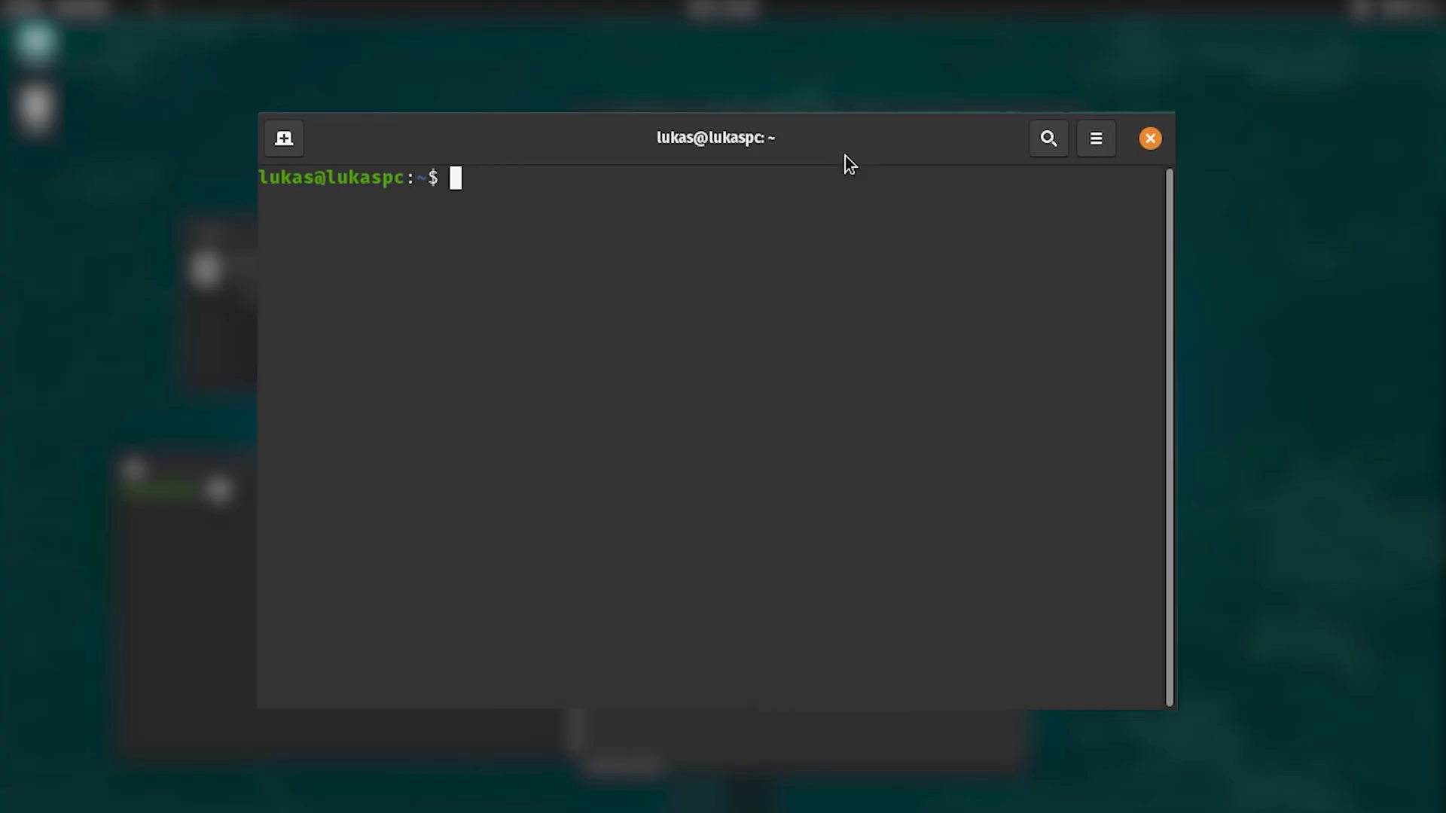
# Run lsblk -p and highlight the 29,7G /dev/sdf line in the output
pyautogui.write('lsblk')
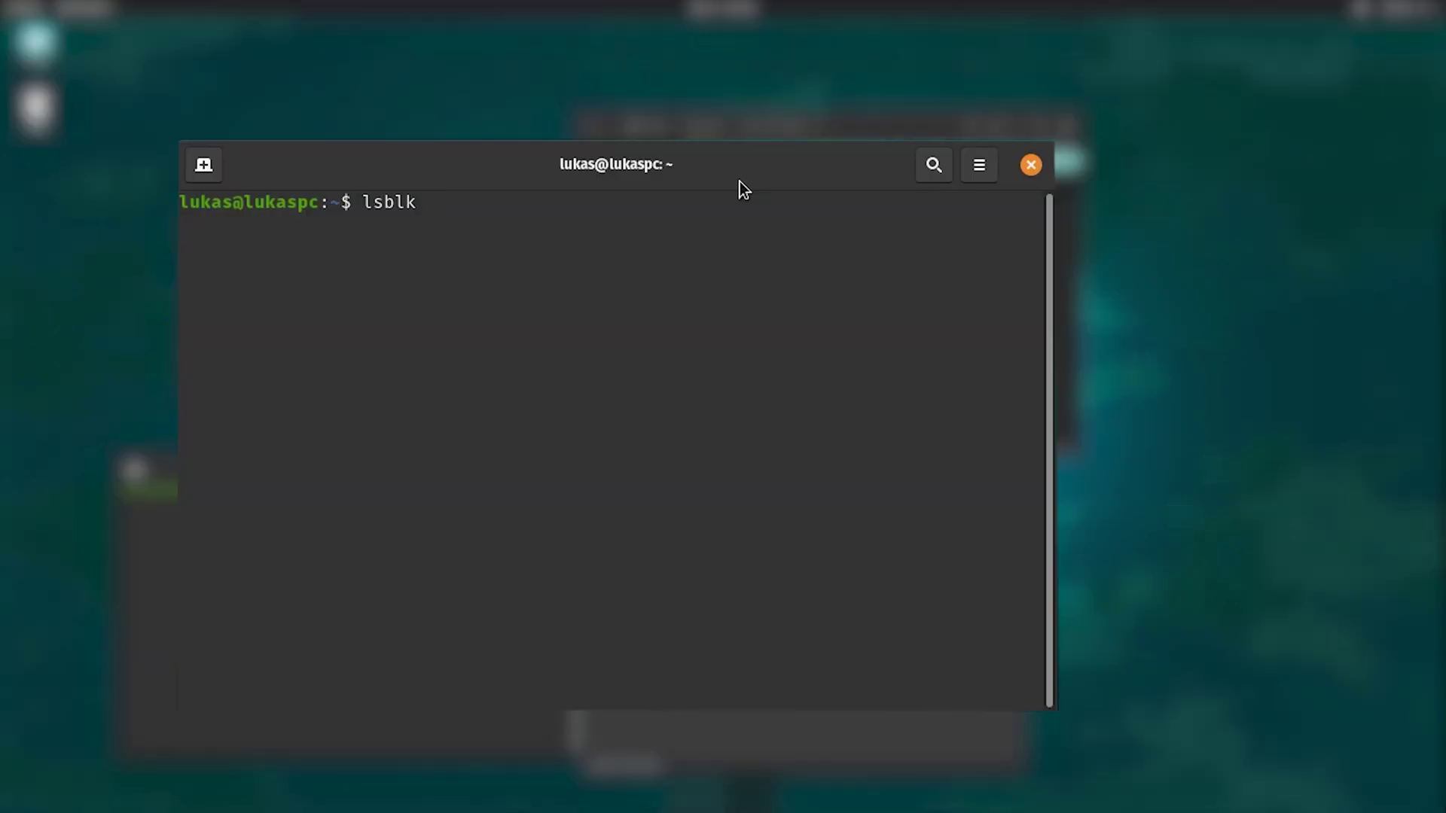
pyautogui.write('-p')
pyautogui.press('Return')
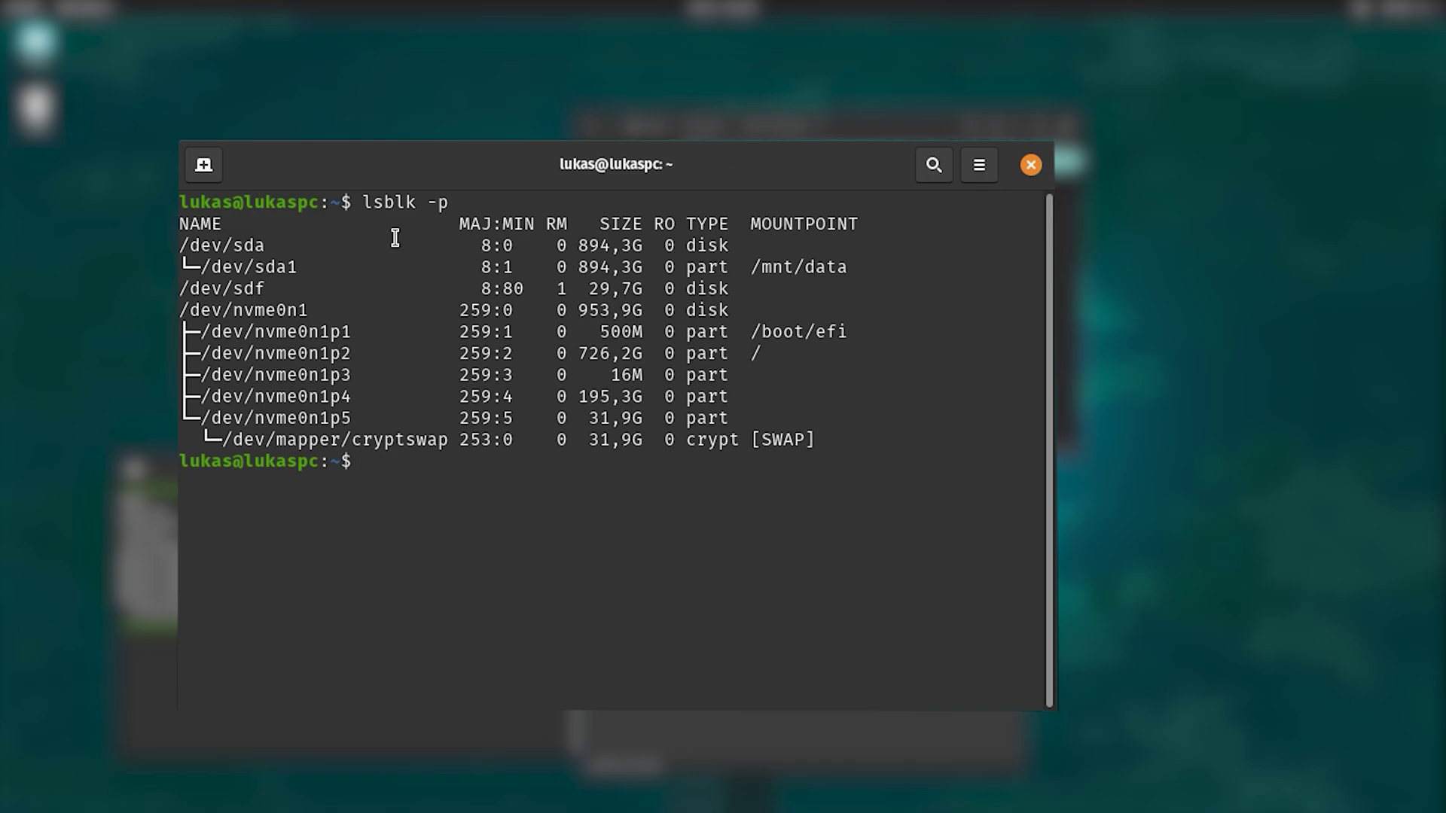
pyautogui.moveTo(202, 283); pyautogui.dragTo(755, 295)
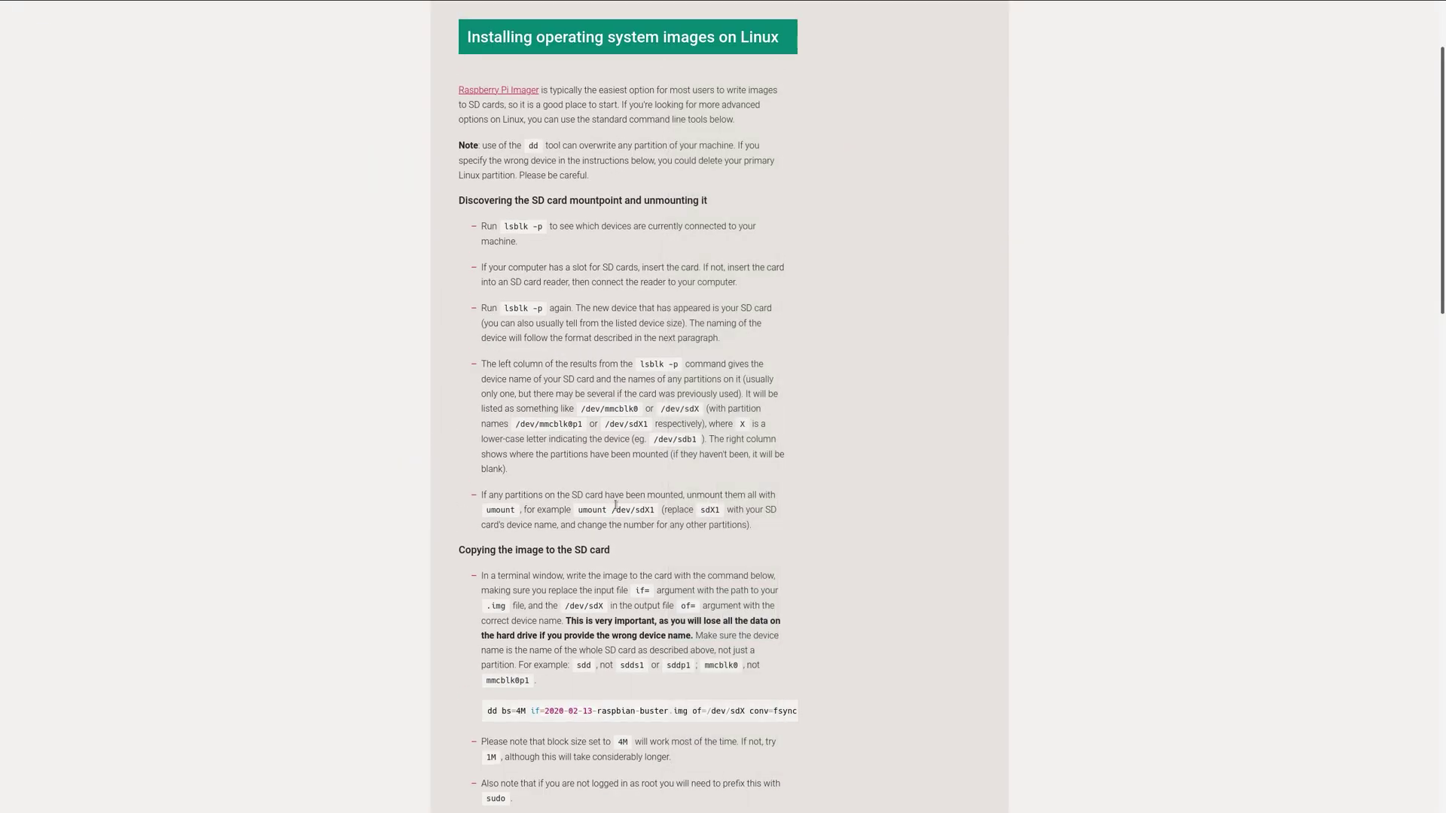
# Scroll the Raspberry Pi Linux imaging guide down to the dd copy command
pyautogui.scroll(-1, 577, 276)
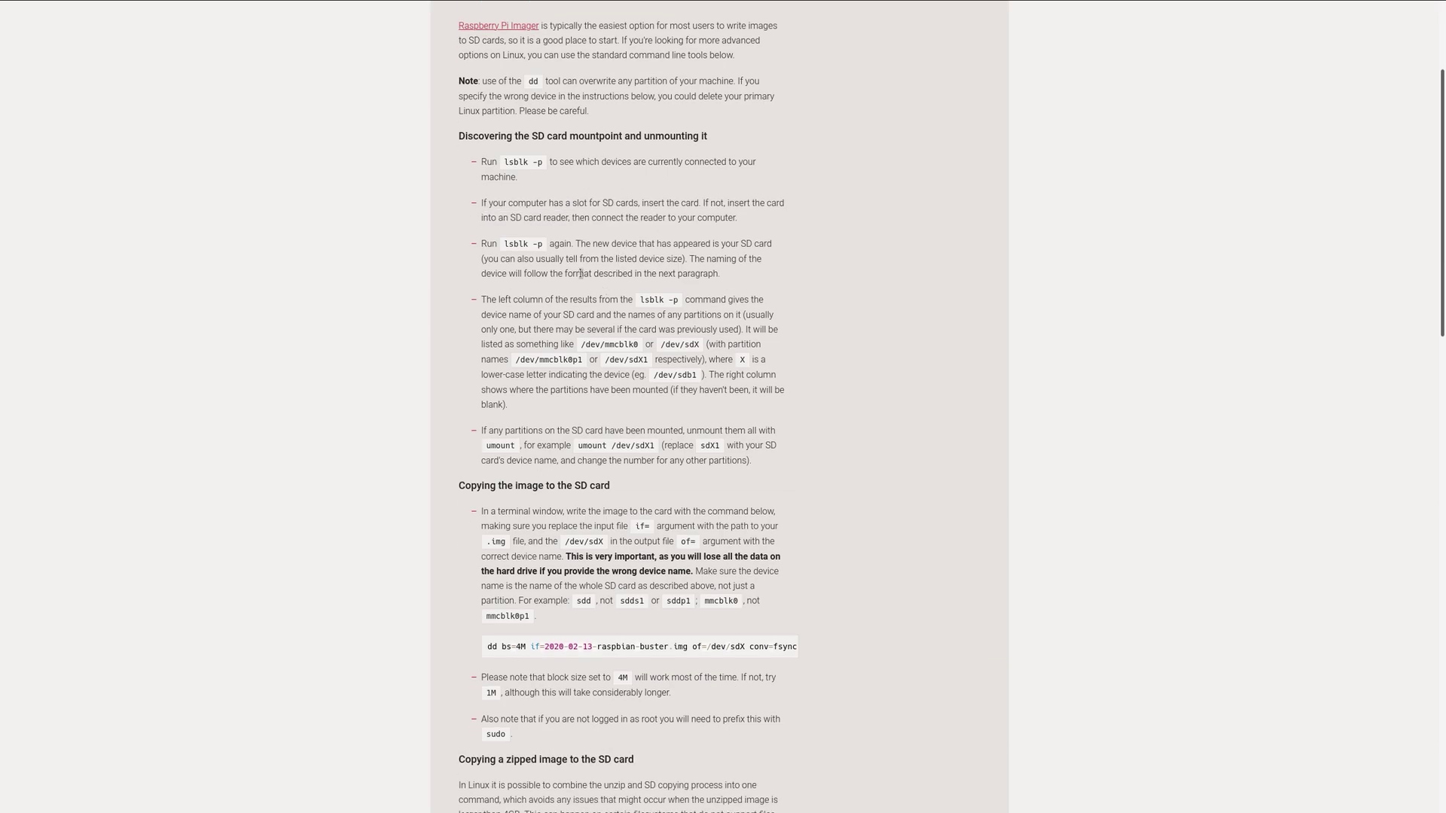
pyautogui.scroll(-1, 580, 257)
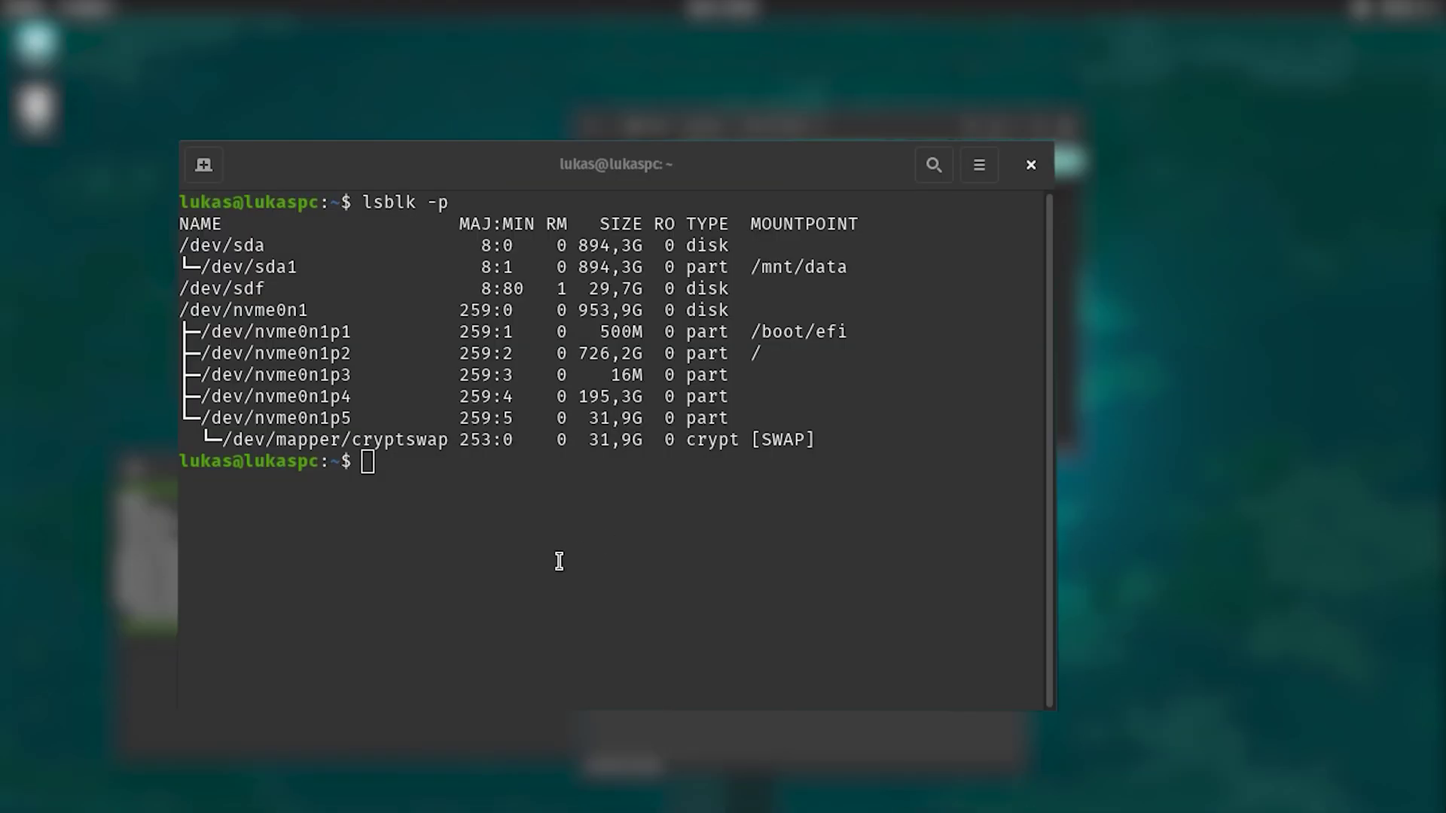
# Paste the guide's dd command into the terminal and prefix it with sudo
pyautogui.write('dd bs=4M if=2020-02-13-raspbian-buster.img of=/dev/sdX conv=fsync')
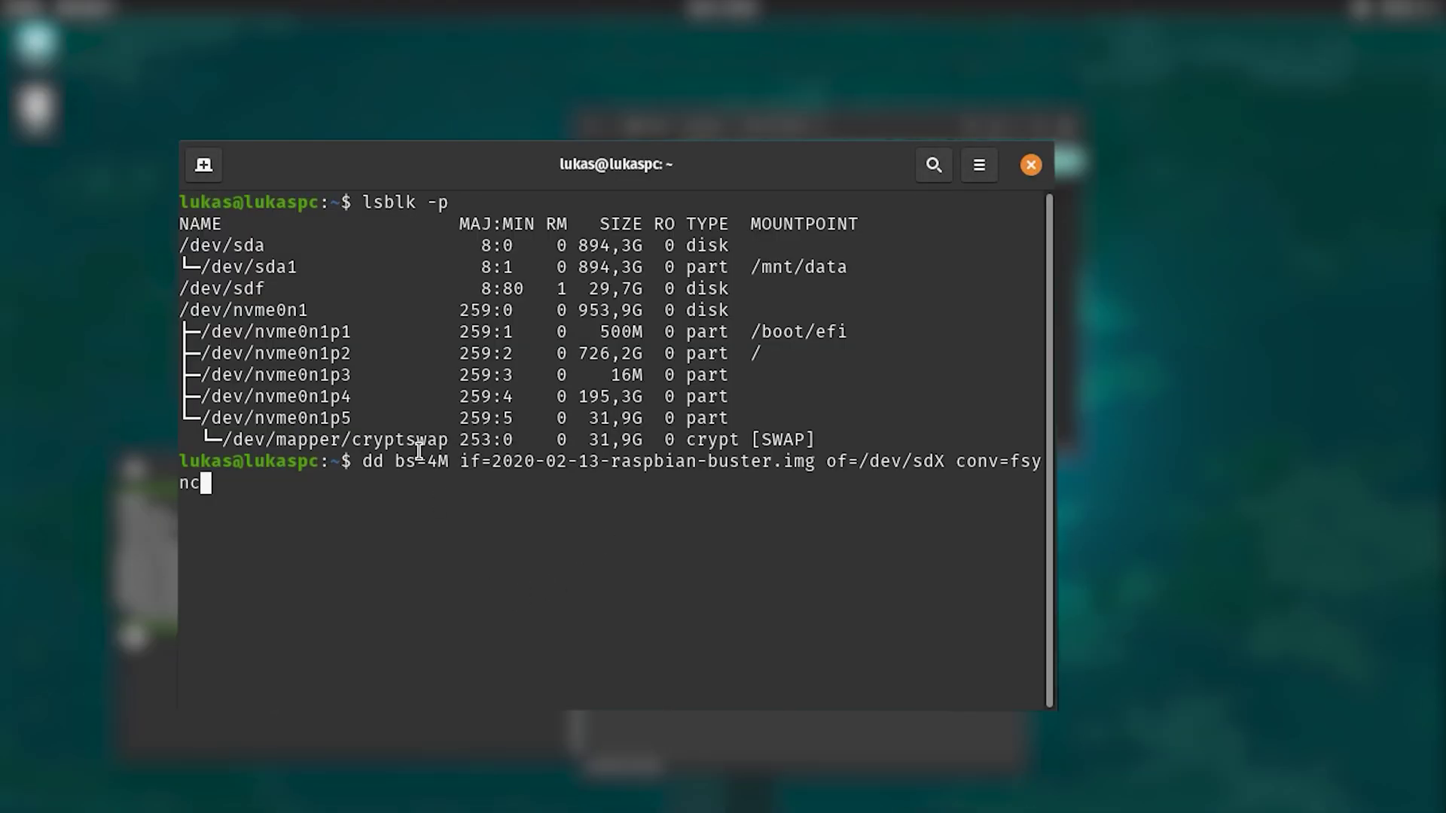
pyautogui.press('Return')
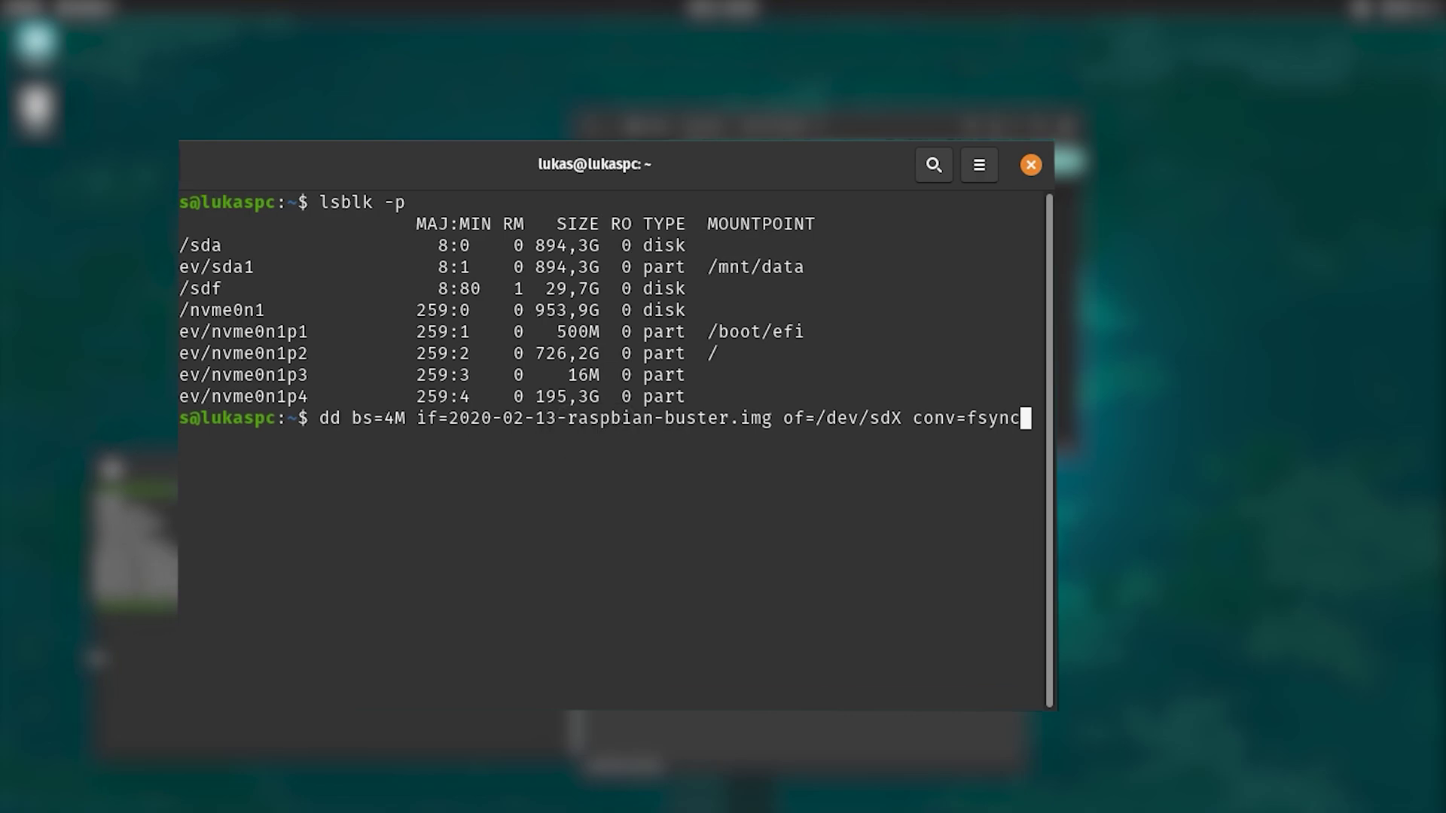
pyautogui.press('Home')
pyautogui.write('sudo')
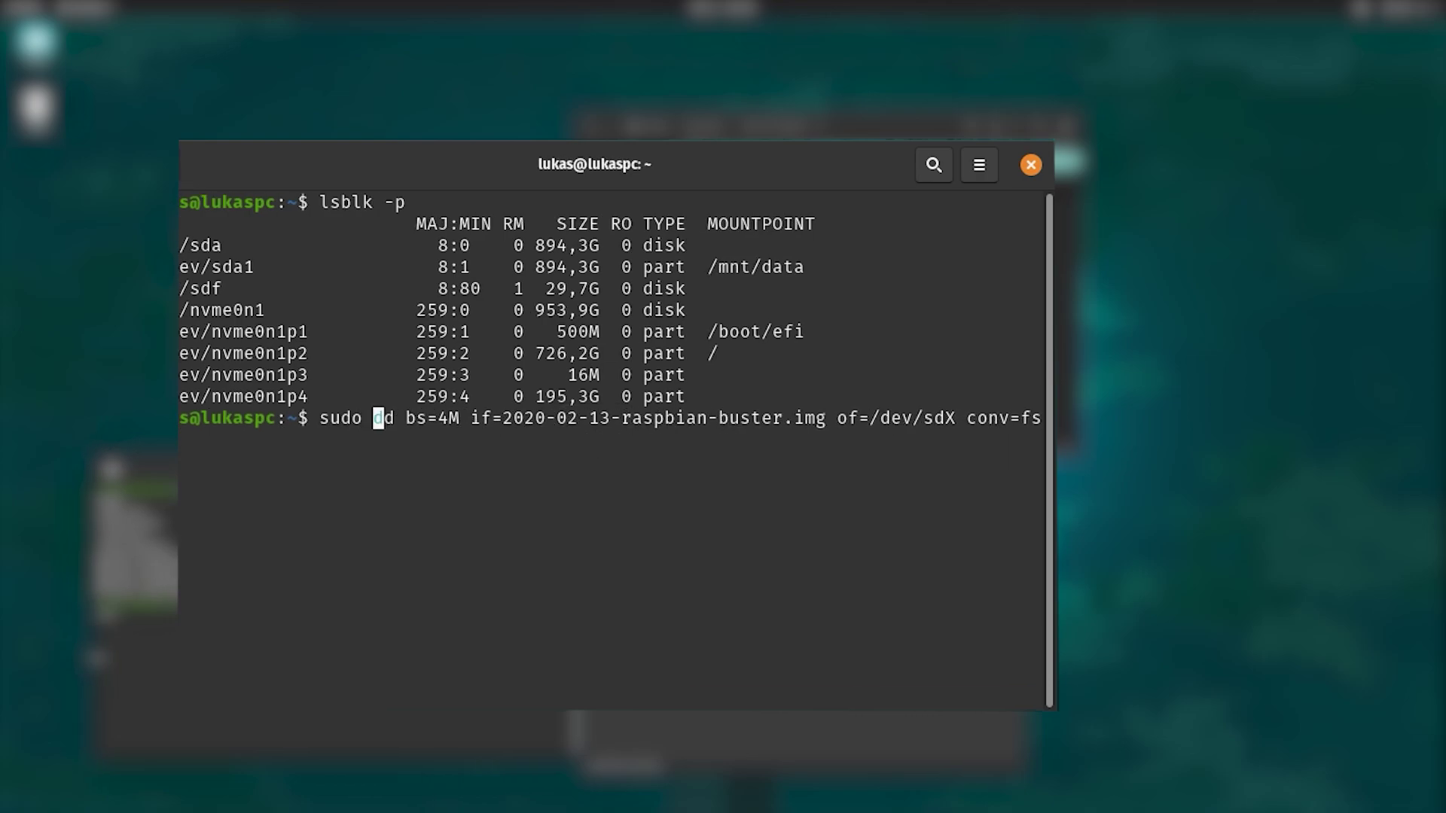
# Set the if= path to the raspbian buster lite image in Downloads, using Tab completion
pyautogui.press('Right')
pyautogui.press('Right')
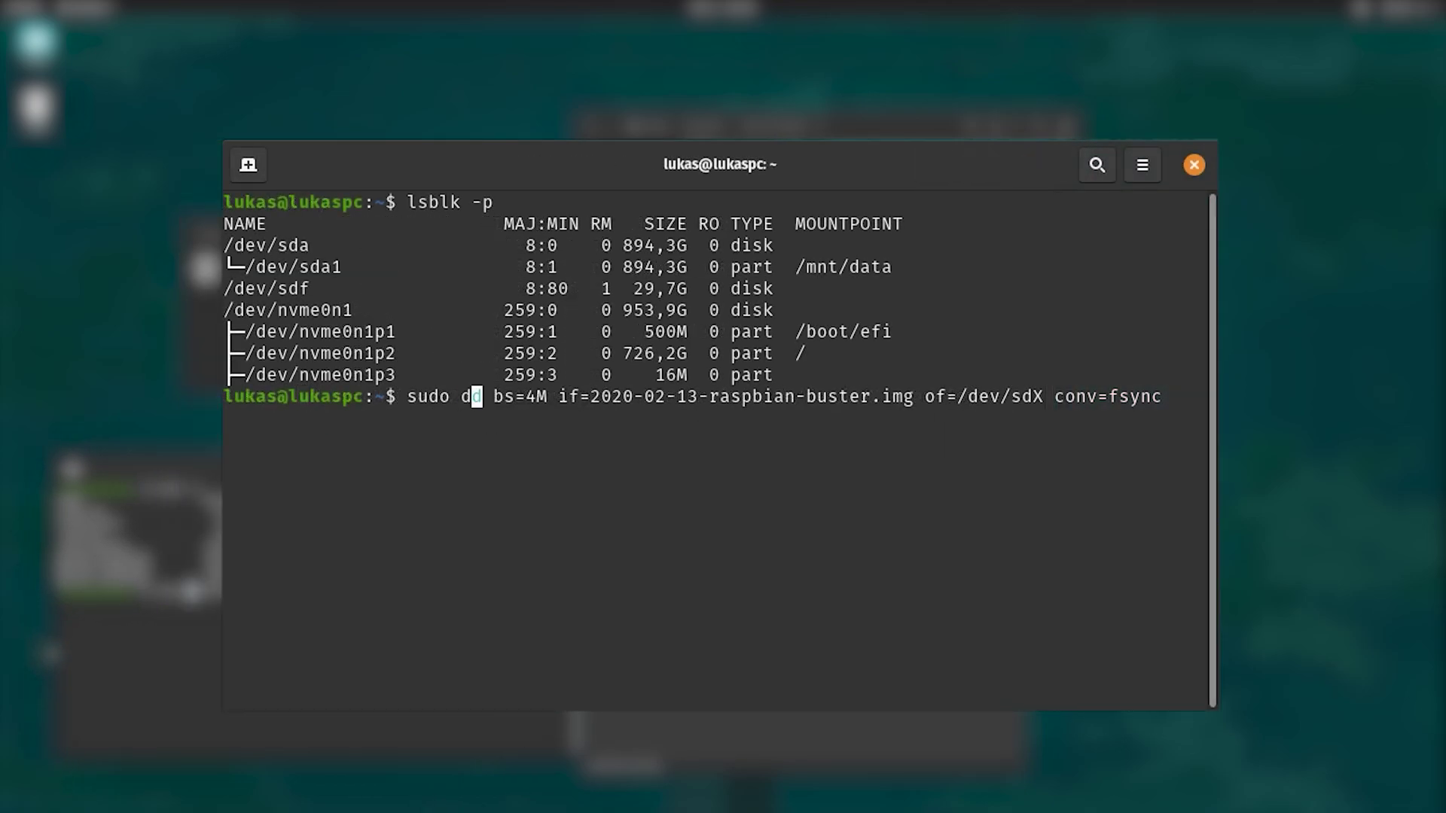
pyautogui.press('Right')
pyautogui.press('Right')
pyautogui.press('Right')
pyautogui.press('Right')
pyautogui.press('Right')
pyautogui.press('Right')
pyautogui.press('Right')
pyautogui.press('Right')
pyautogui.press('Right')
pyautogui.press('Right')
pyautogui.press('Right')
pyautogui.press('Right')
pyautogui.press('Right')
pyautogui.press('Right')
pyautogui.press('Right')
pyautogui.press('Right')
pyautogui.press('Right')
pyautogui.press('Right')
pyautogui.press('Right')
pyautogui.press('Right')
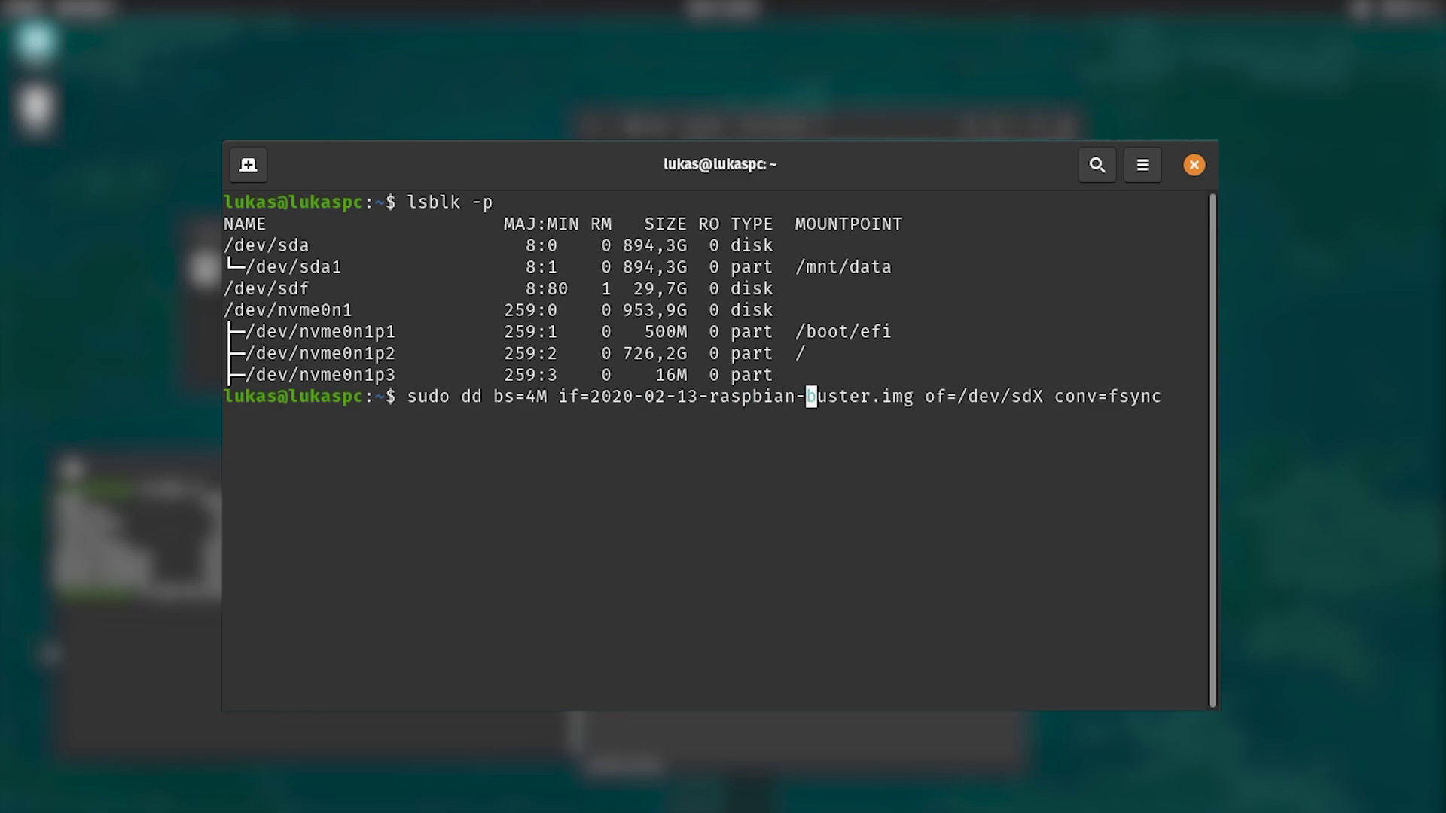
pyautogui.press('Right')
pyautogui.press('Right')
pyautogui.press('BackSpace')
pyautogui.press('BackSpace')
pyautogui.press('BackSpace')
pyautogui.press('BackSpace')
pyautogui.press('BackSpace')
pyautogui.press('BackSpace')
pyautogui.press('BackSpace')
pyautogui.press('BackSpace')
pyautogui.press('BackSpace')
pyautogui.press('BackSpace')
pyautogui.press('BackSpace')
pyautogui.press('BackSpace')
pyautogui.press('BackSpace')
pyautogui.press('BackSpace')
pyautogui.press('BackSpace')
pyautogui.press('BackSpace')
pyautogui.press('BackSpace')
pyautogui.press('BackSpace')
pyautogui.press('BackSpace')
pyautogui.press('BackSpace')
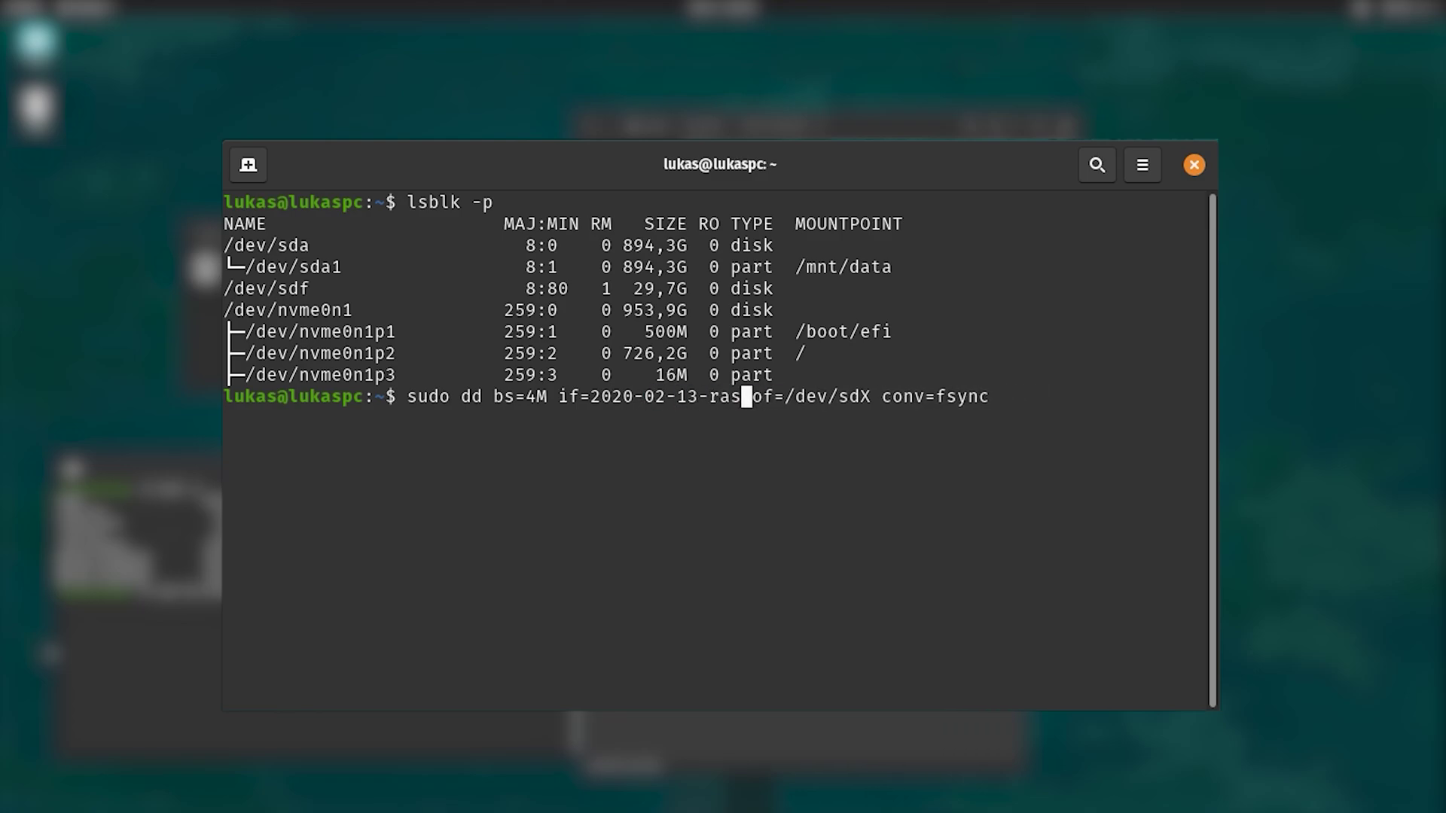
pyautogui.press('BackSpace')
pyautogui.press('BackSpace')
pyautogui.press('BackSpace')
pyautogui.press('BackSpace')
pyautogui.press('BackSpace')
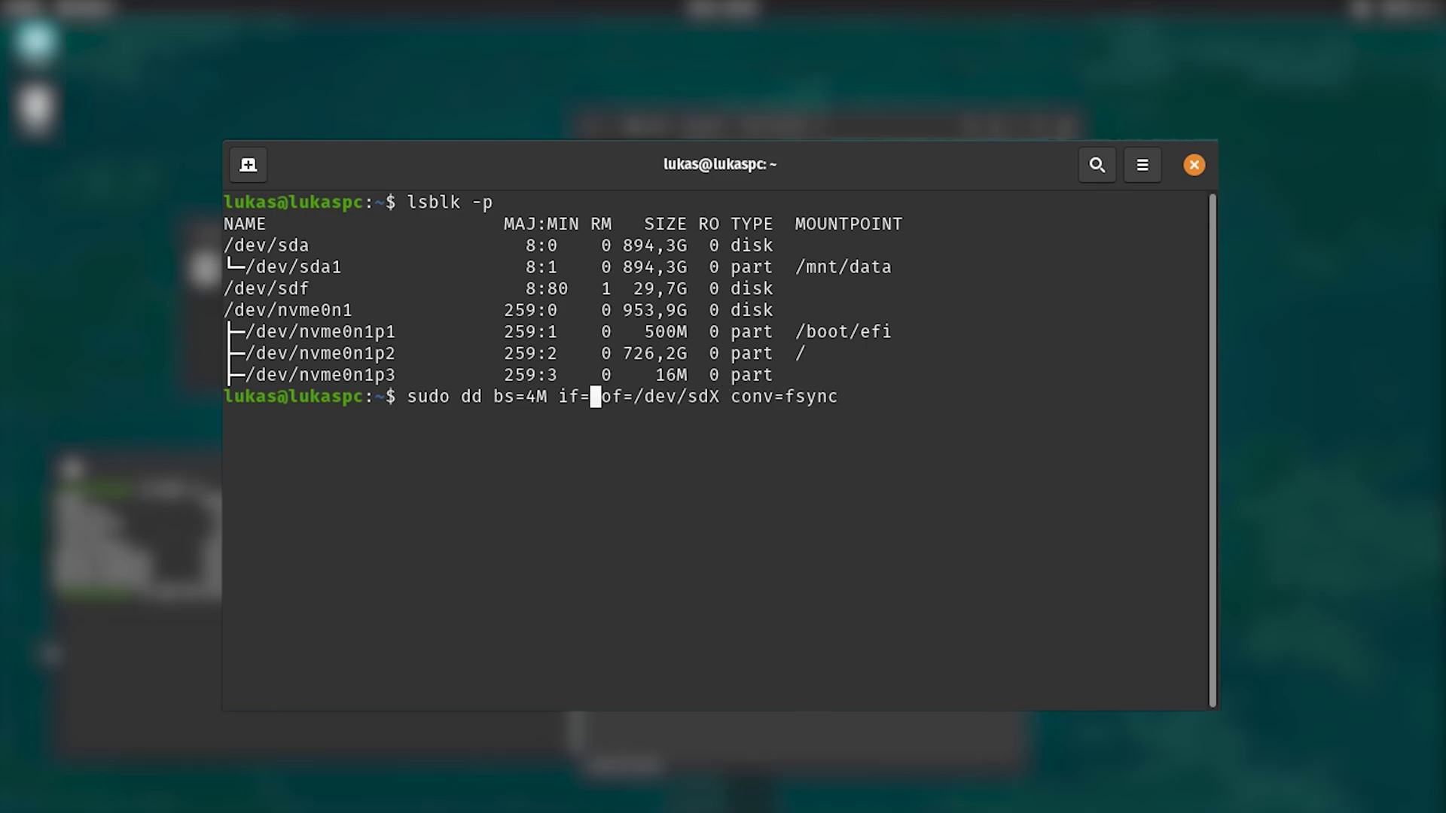
pyautogui.write('/')
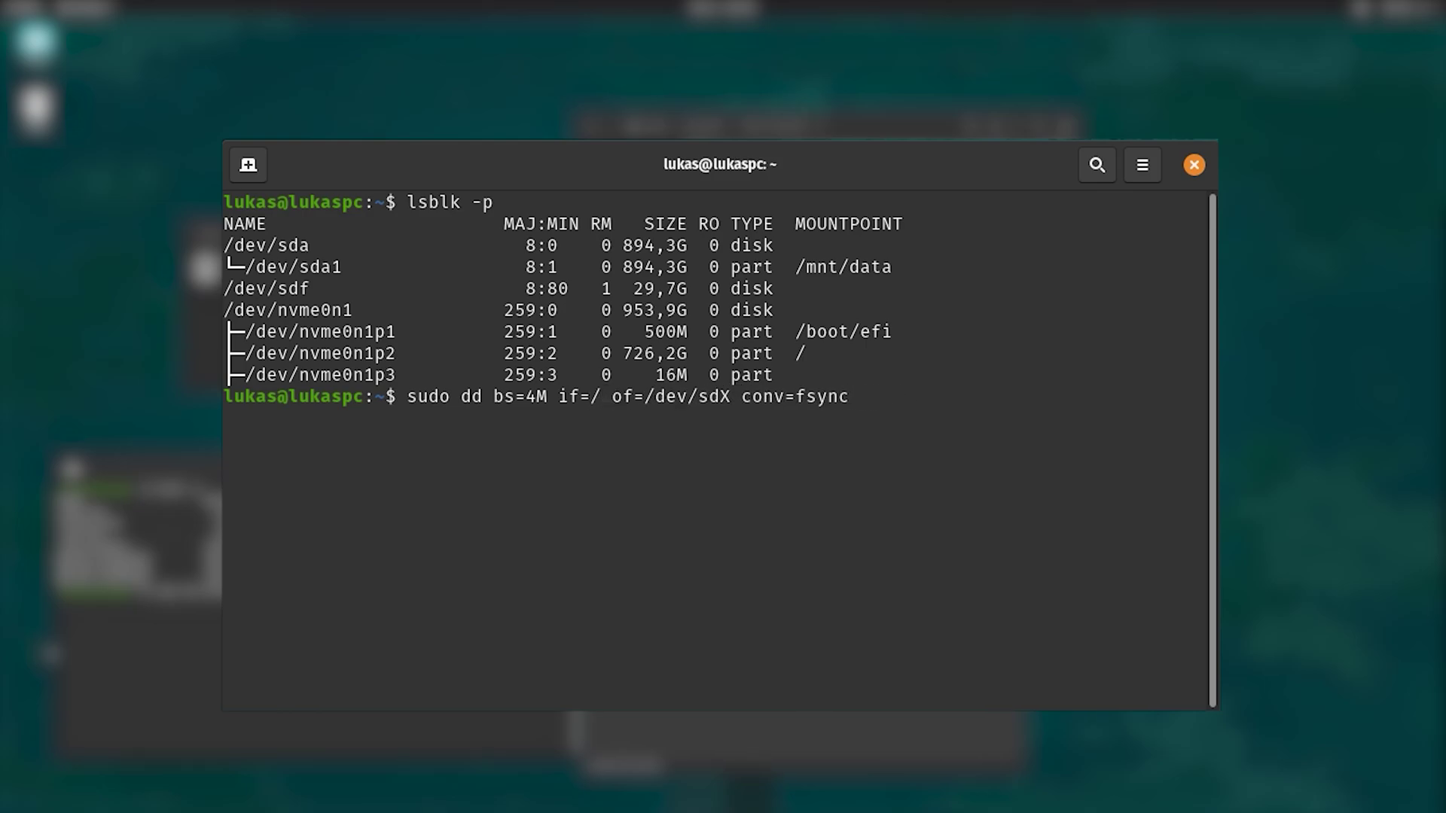
pyautogui.press('BackSpace')
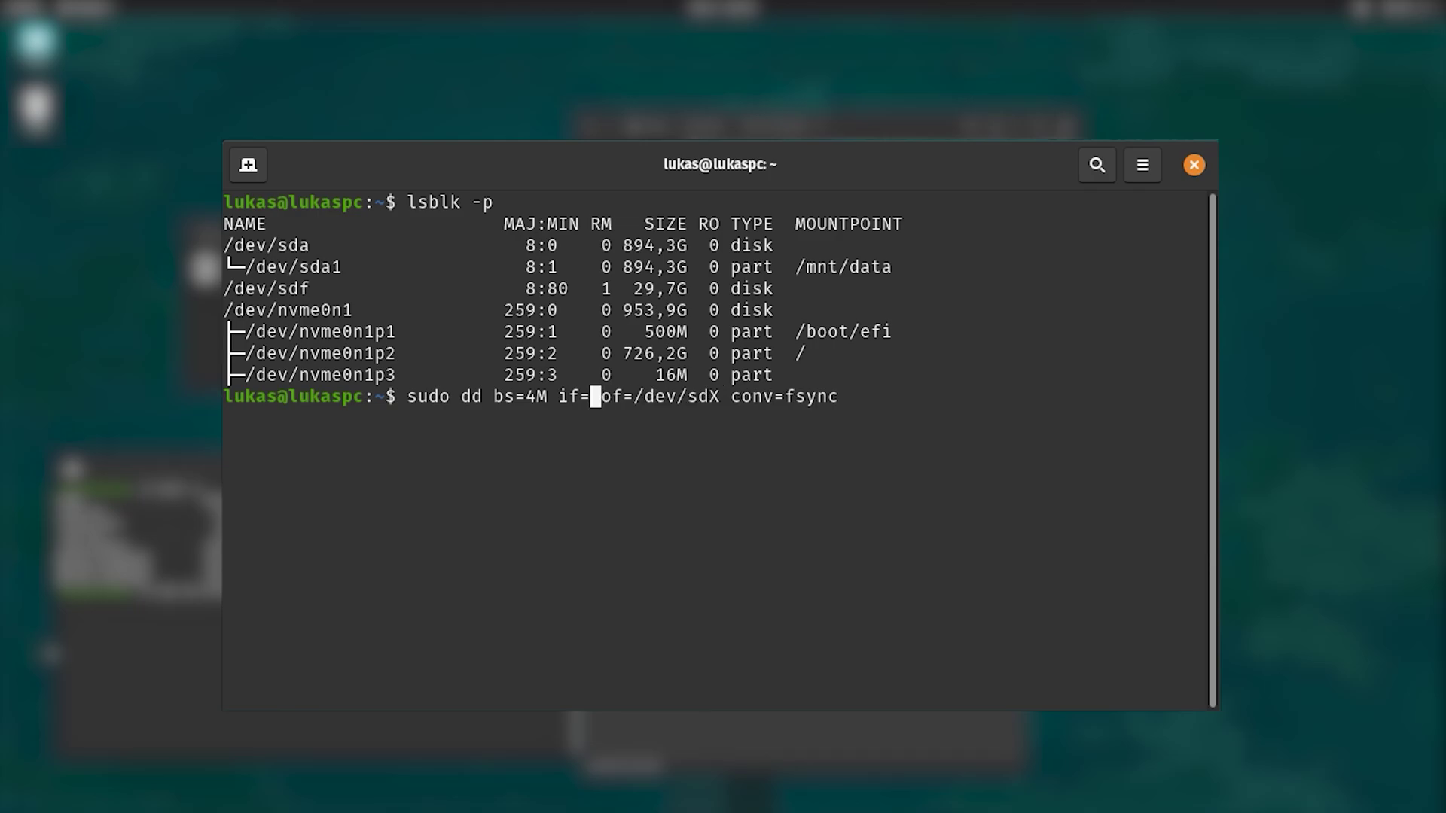
pyautogui.write('Downloads/')
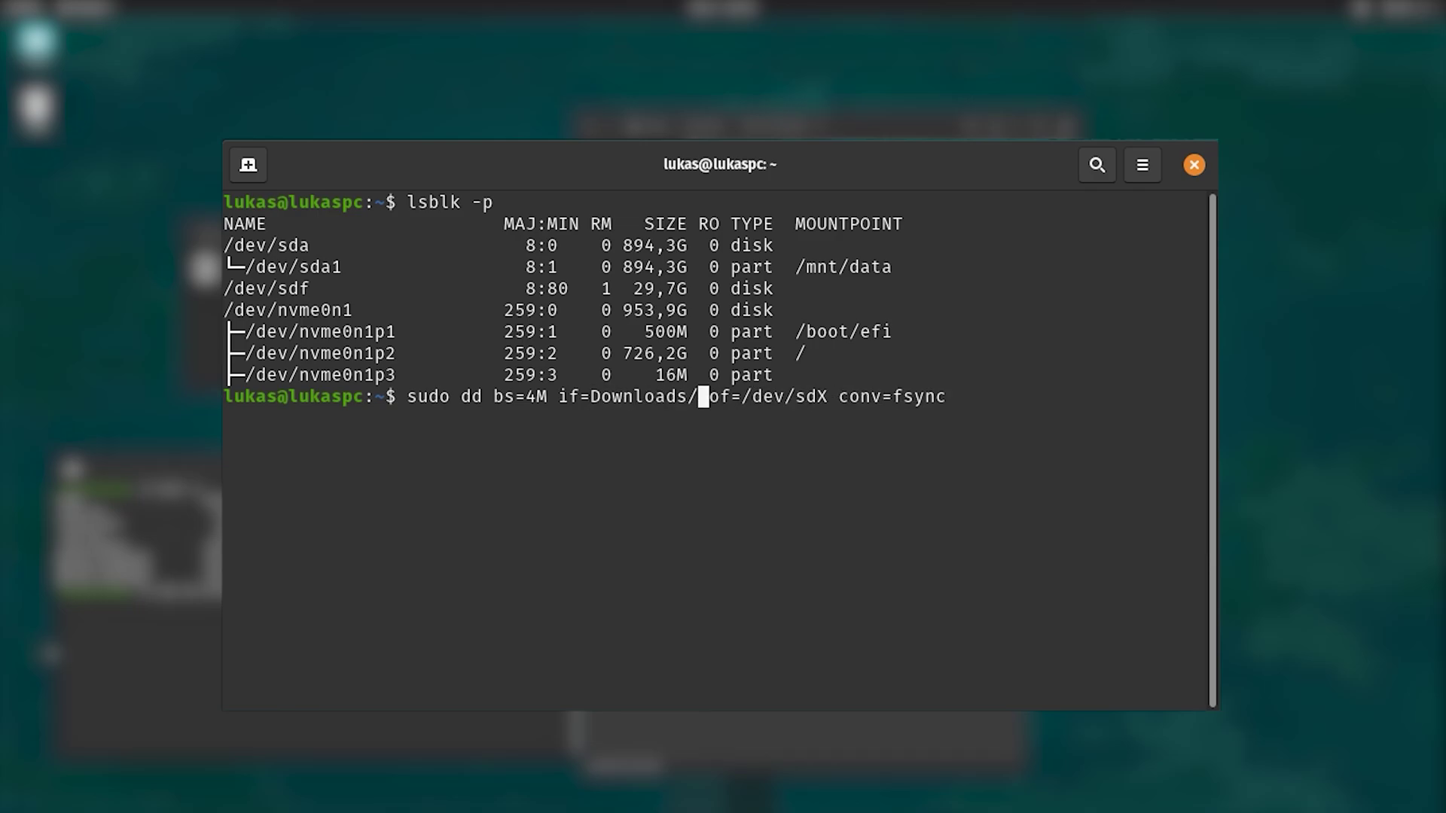
pyautogui.write('2020-0')
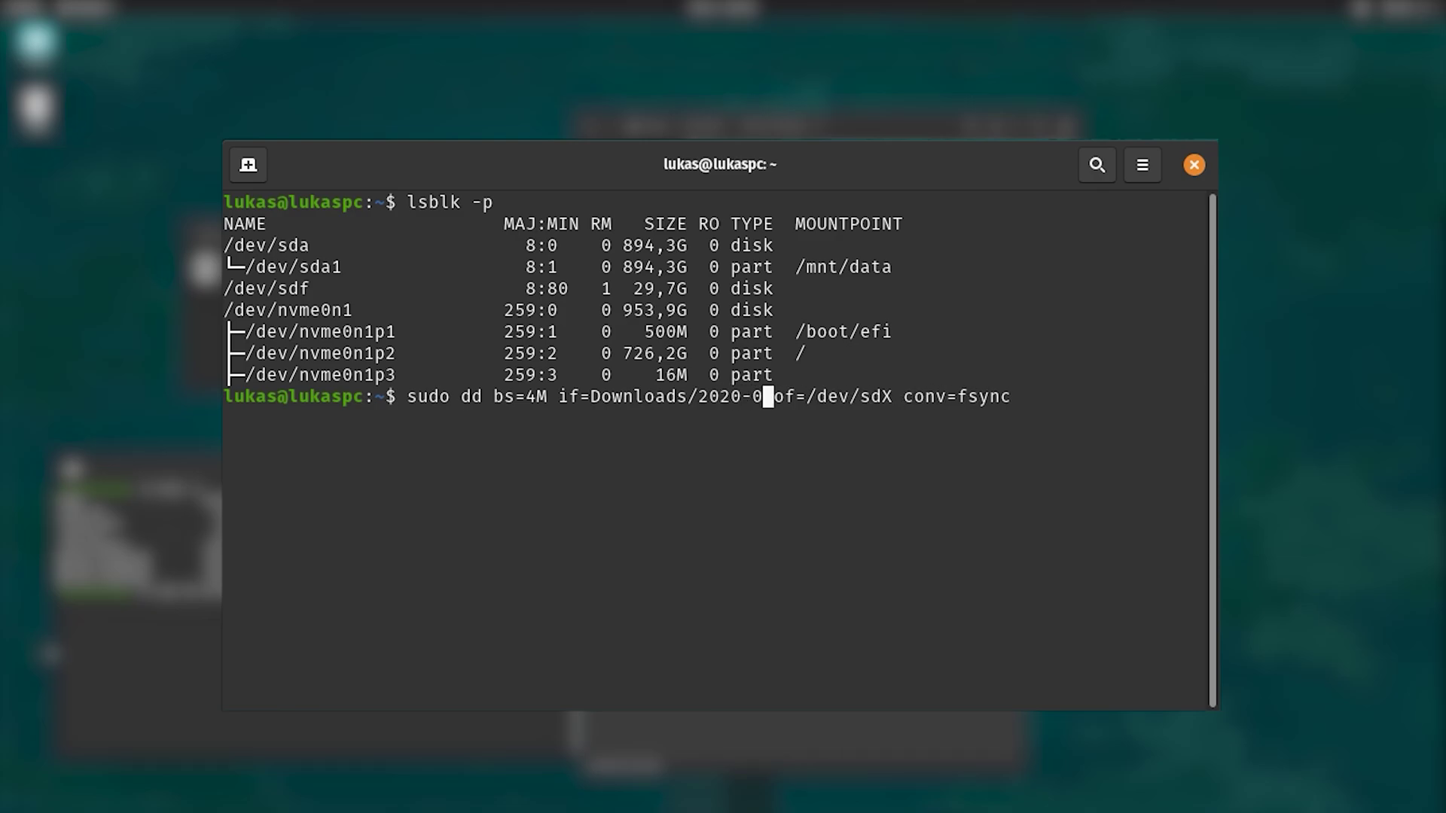
pyautogui.write('3-21raspbian/')
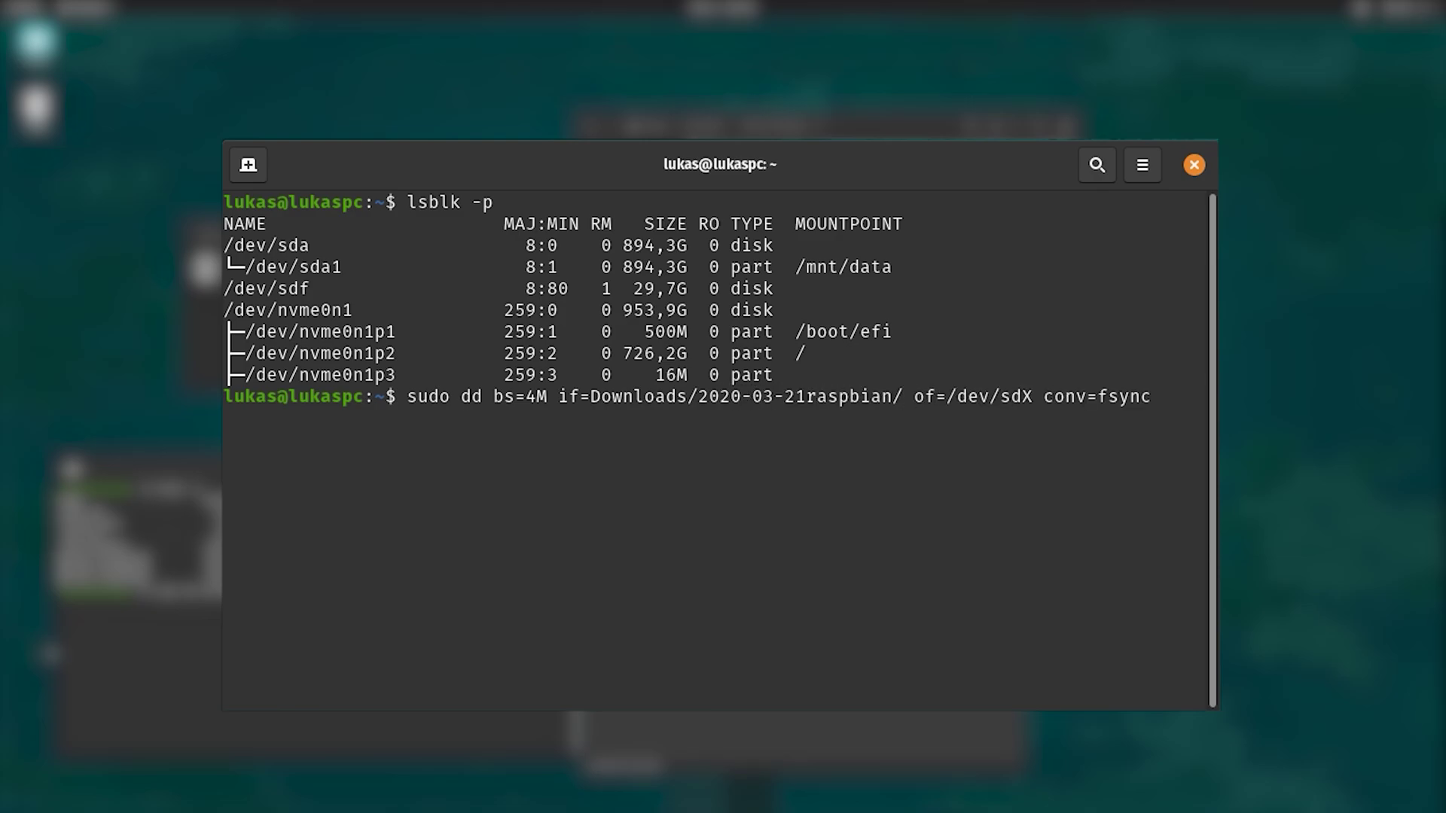
pyautogui.write('2020-20')
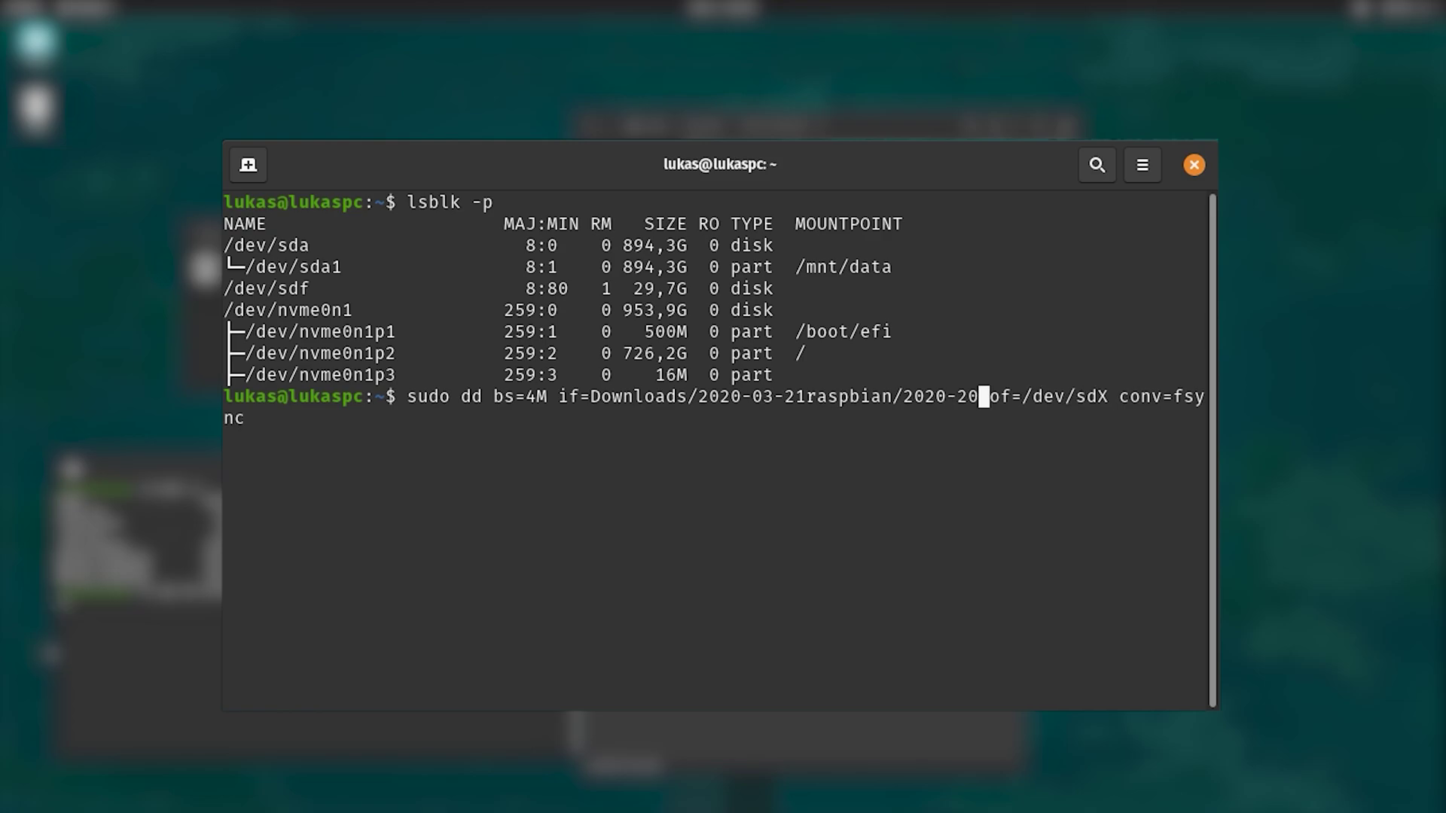
pyautogui.press('BackSpace')
pyautogui.press('BackSpace')
pyautogui.press('Tab')
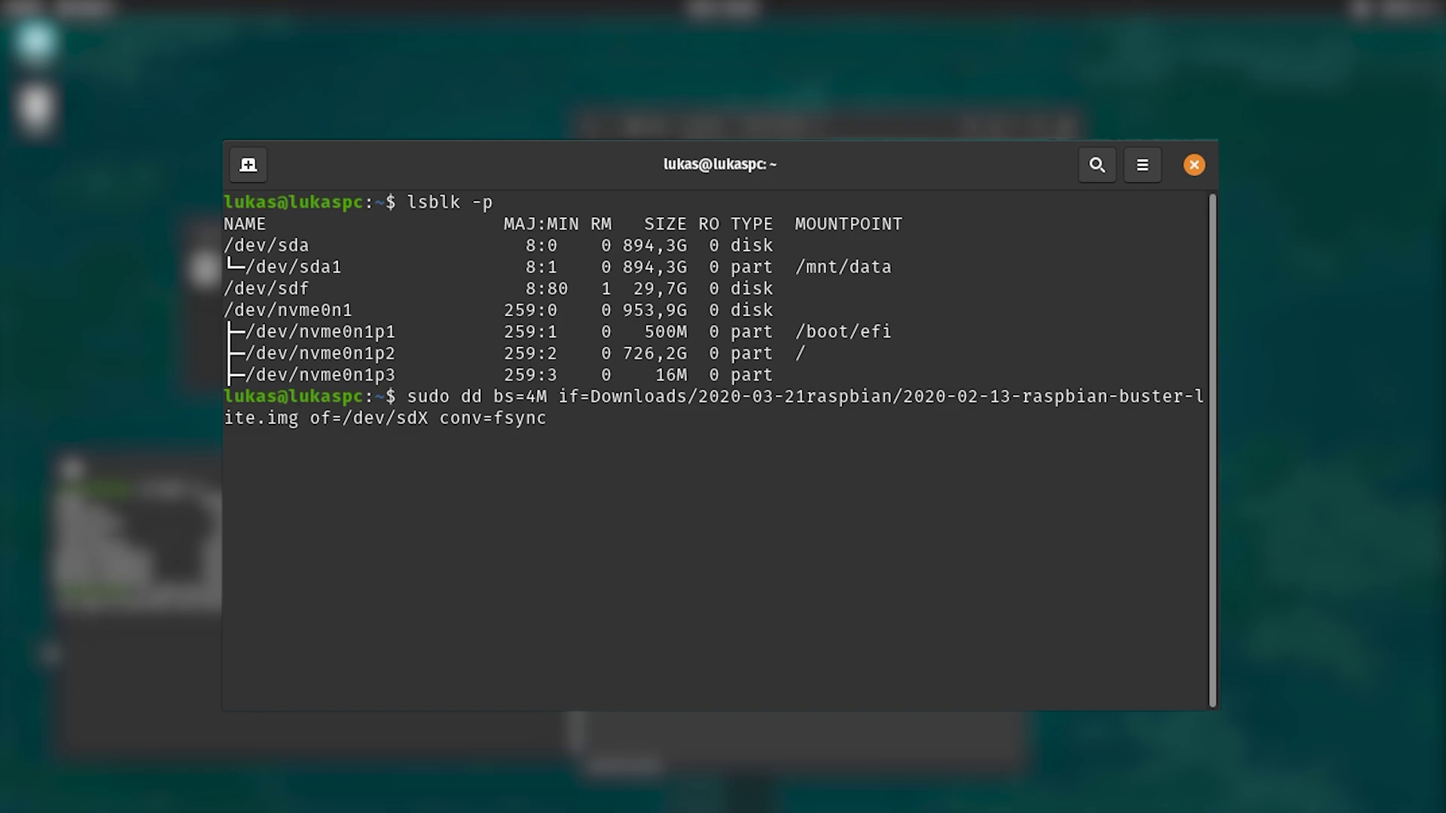
# Change the output device from sdX to /dev/sdf, run the command and submit the sudo password
pyautogui.press('Right')
pyautogui.press('Right')
pyautogui.press('Right')
pyautogui.press('Right')
pyautogui.press('Right')
pyautogui.press('Right')
pyautogui.press('Right')
pyautogui.press('Right')
pyautogui.press('Right')
pyautogui.press('Right')
pyautogui.press('Right')
pyautogui.press('Right')
pyautogui.press('BackSpace')
pyautogui.write('f')
pyautogui.press('Return')
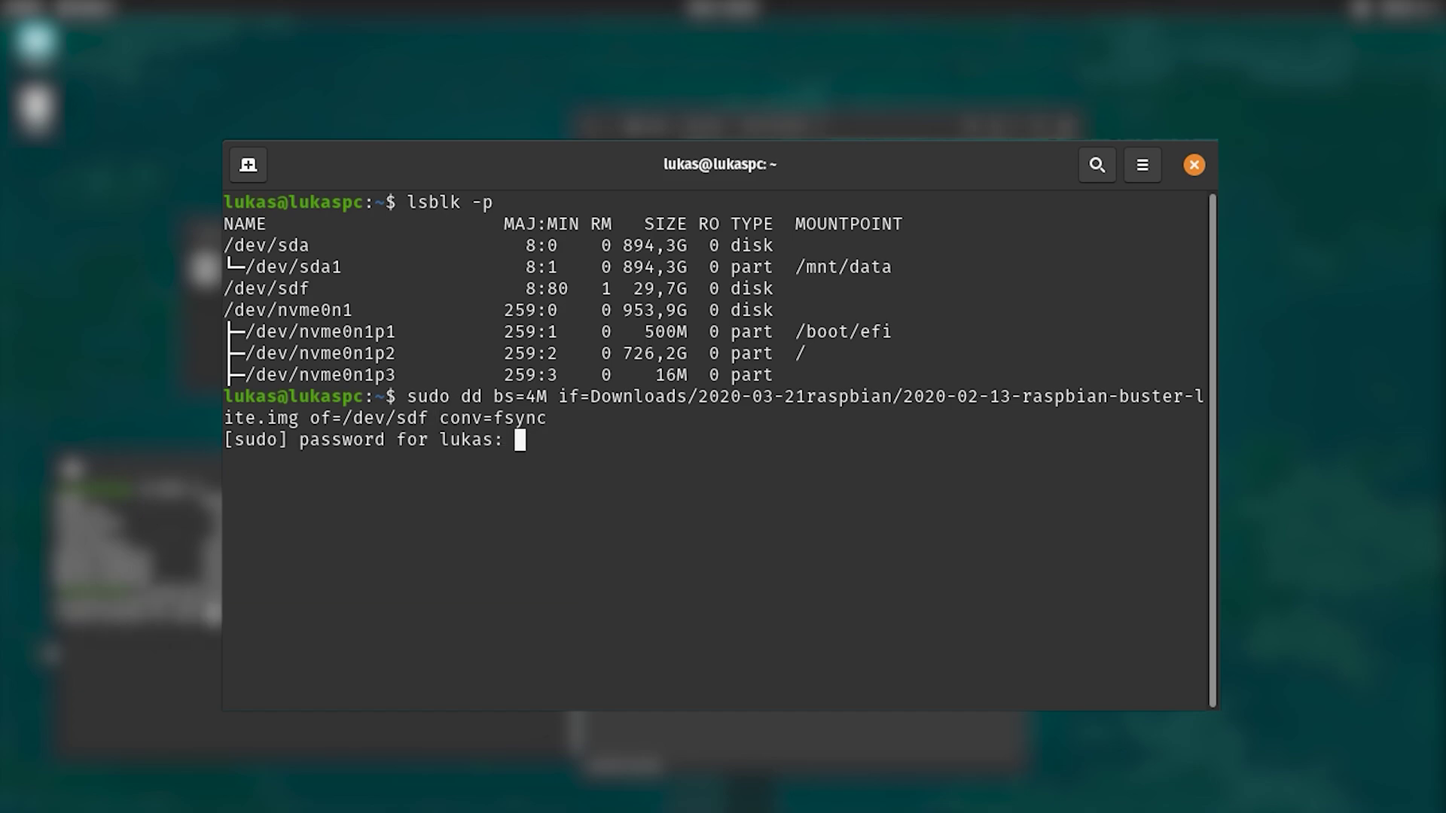
pyautogui.press('Return')
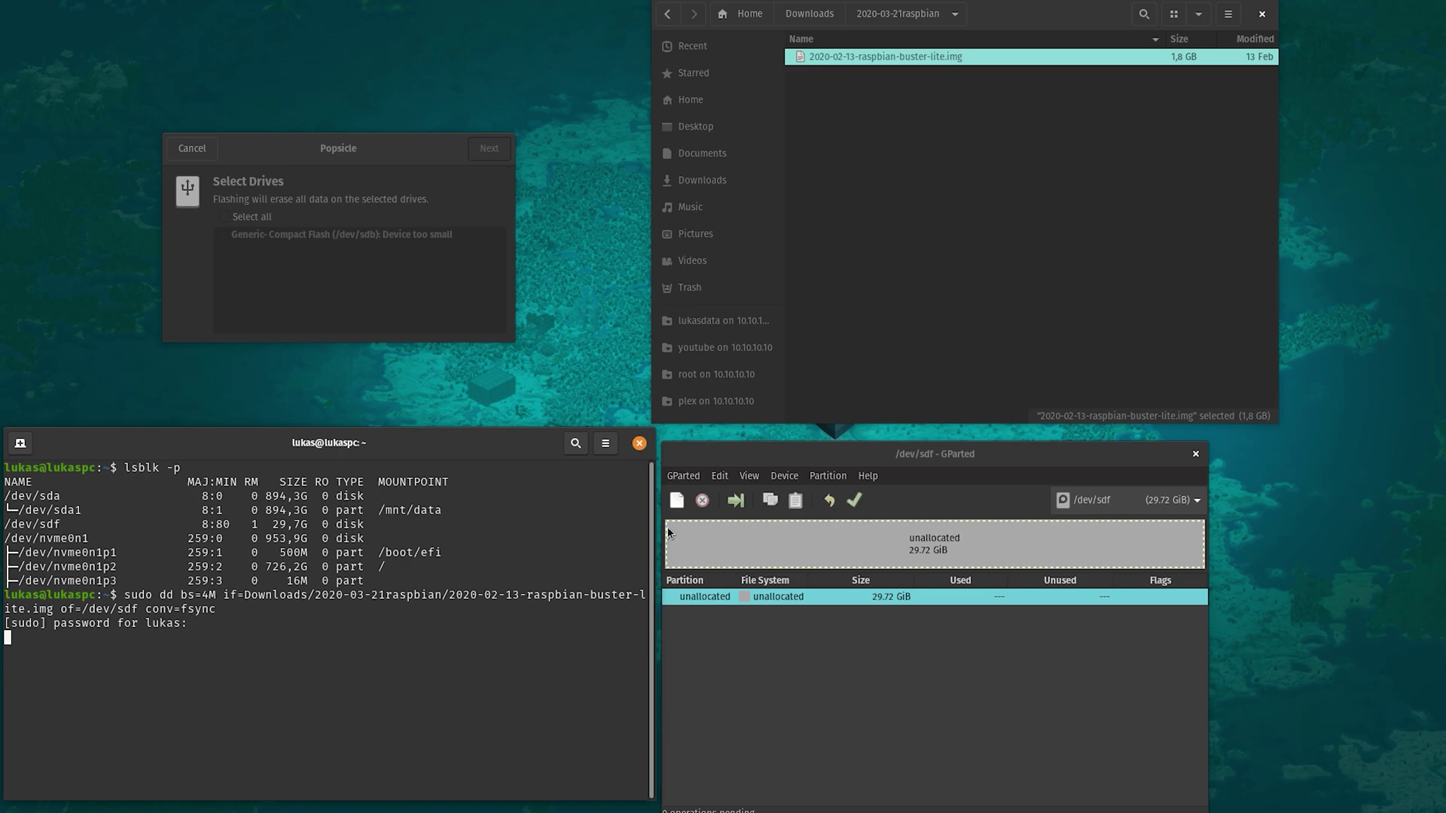
# Refresh GParted's devices, then abort the pending dd write in the terminal with Ctrl+C
pyautogui.click(683, 476)
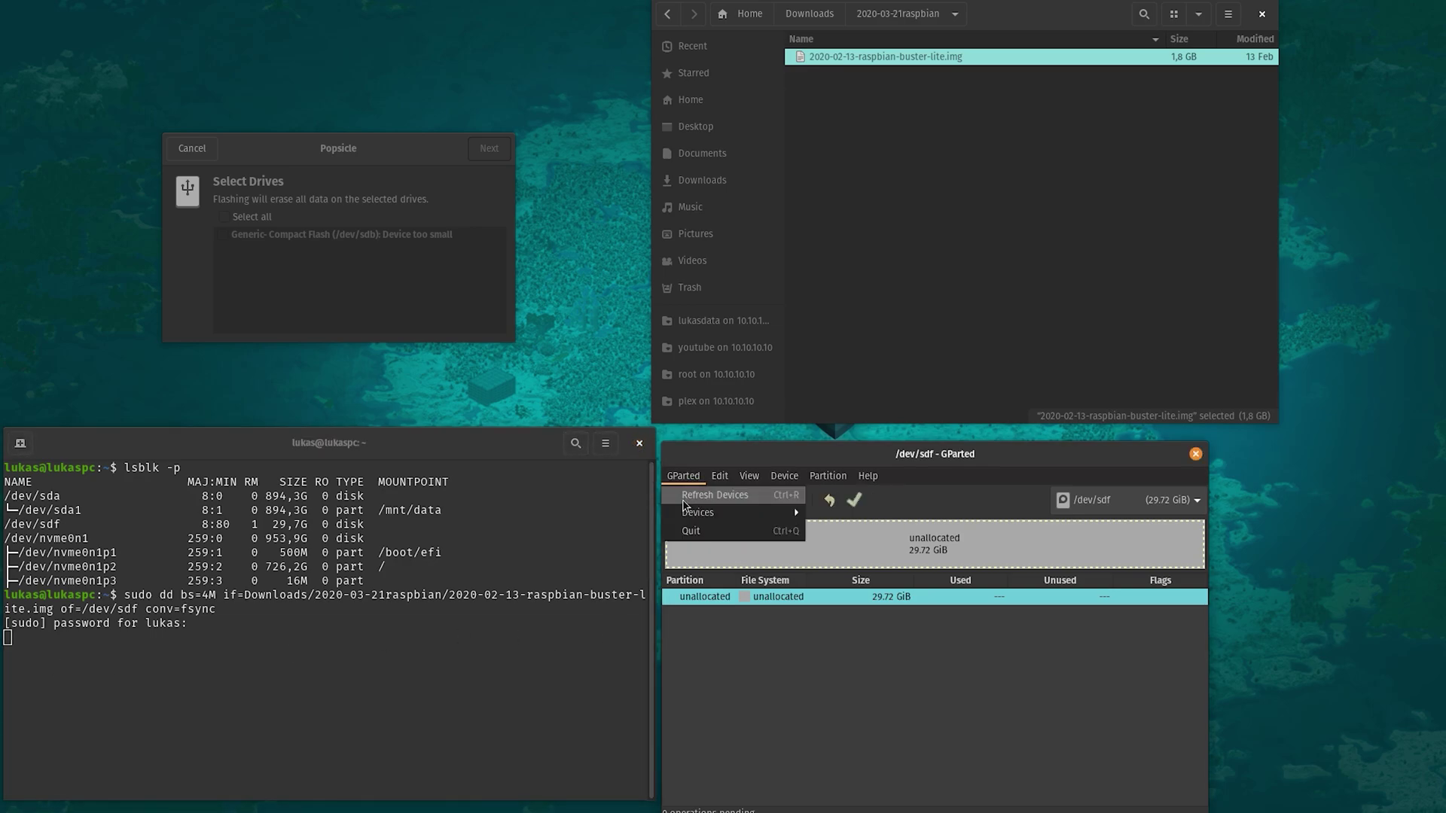
pyautogui.click(684, 495)
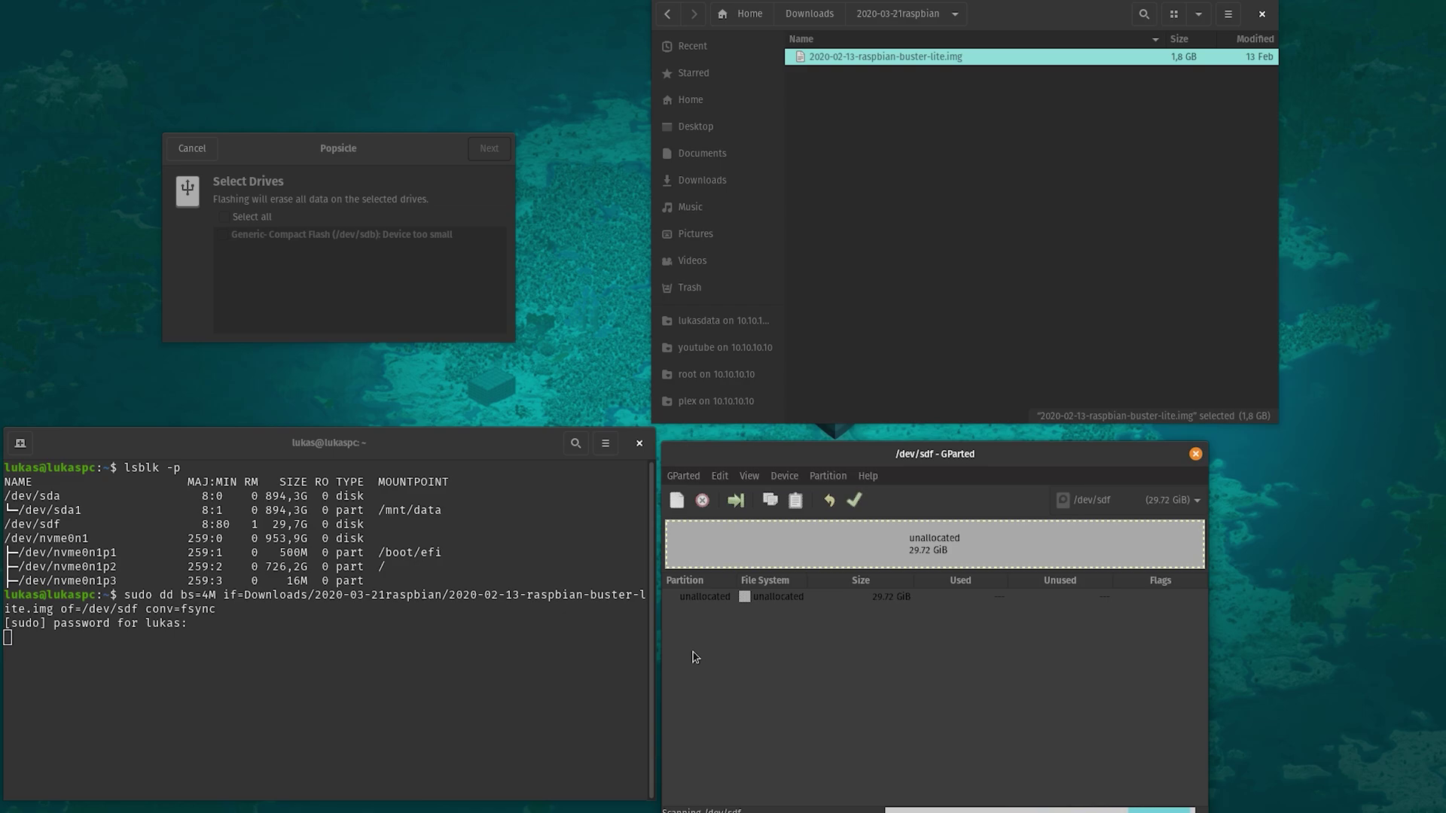
pyautogui.click(45, 637)
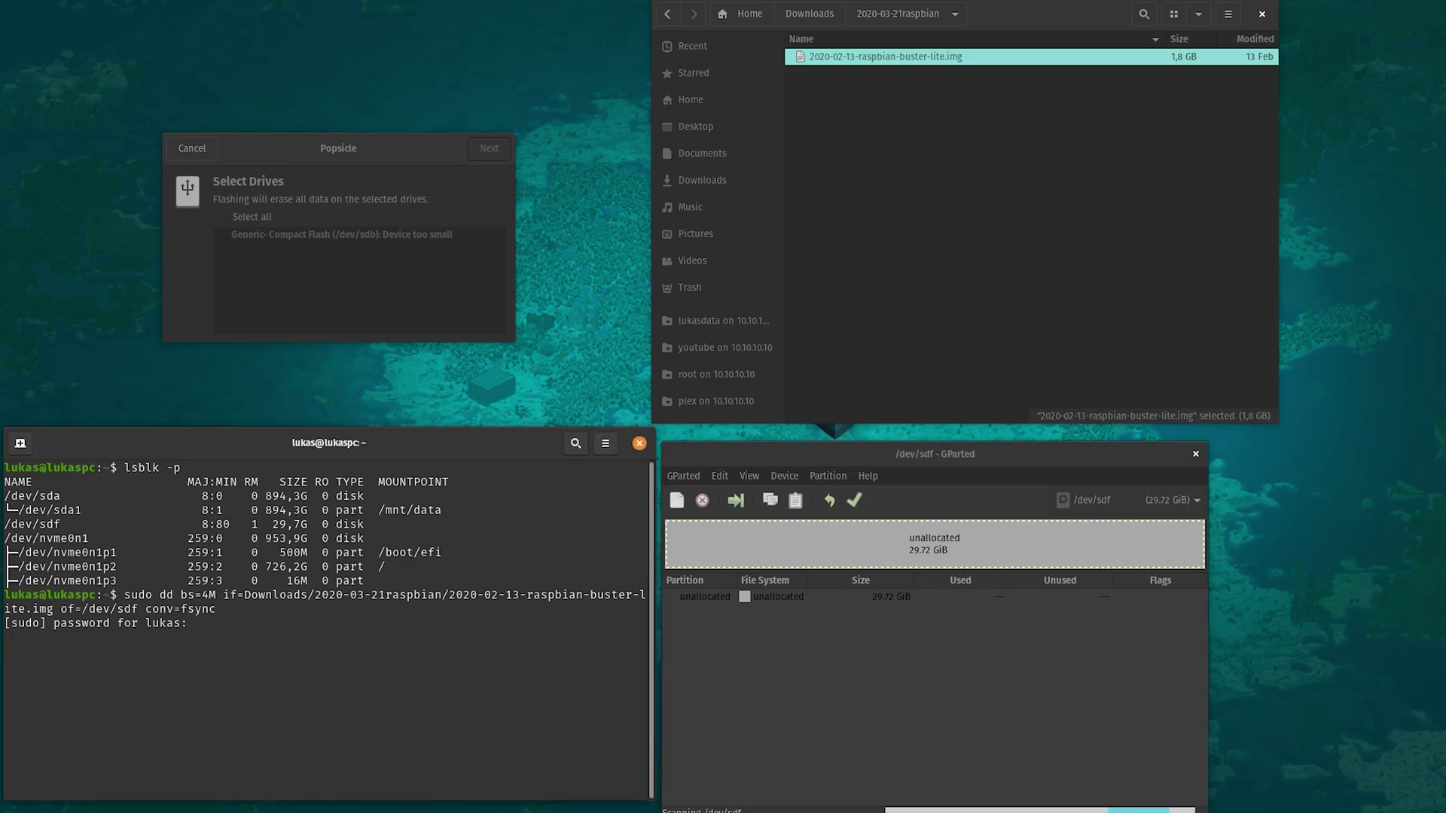
pyautogui.press('Return')
pyautogui.press('Return')
pyautogui.press('Return')
pyautogui.press('Return')
pyautogui.press('Return')
pyautogui.hotkey('ctrl', 'c')
pyautogui.hotkey('ctrl', 'c')
pyautogui.hotkey('ctrl', 'c')
pyautogui.hotkey('ctrl', 'c')
# Confirm dd has stopped in System Monitor, then run lsblk -p in a new terminal tab
pyautogui.hotkey('alt', 'Tab')
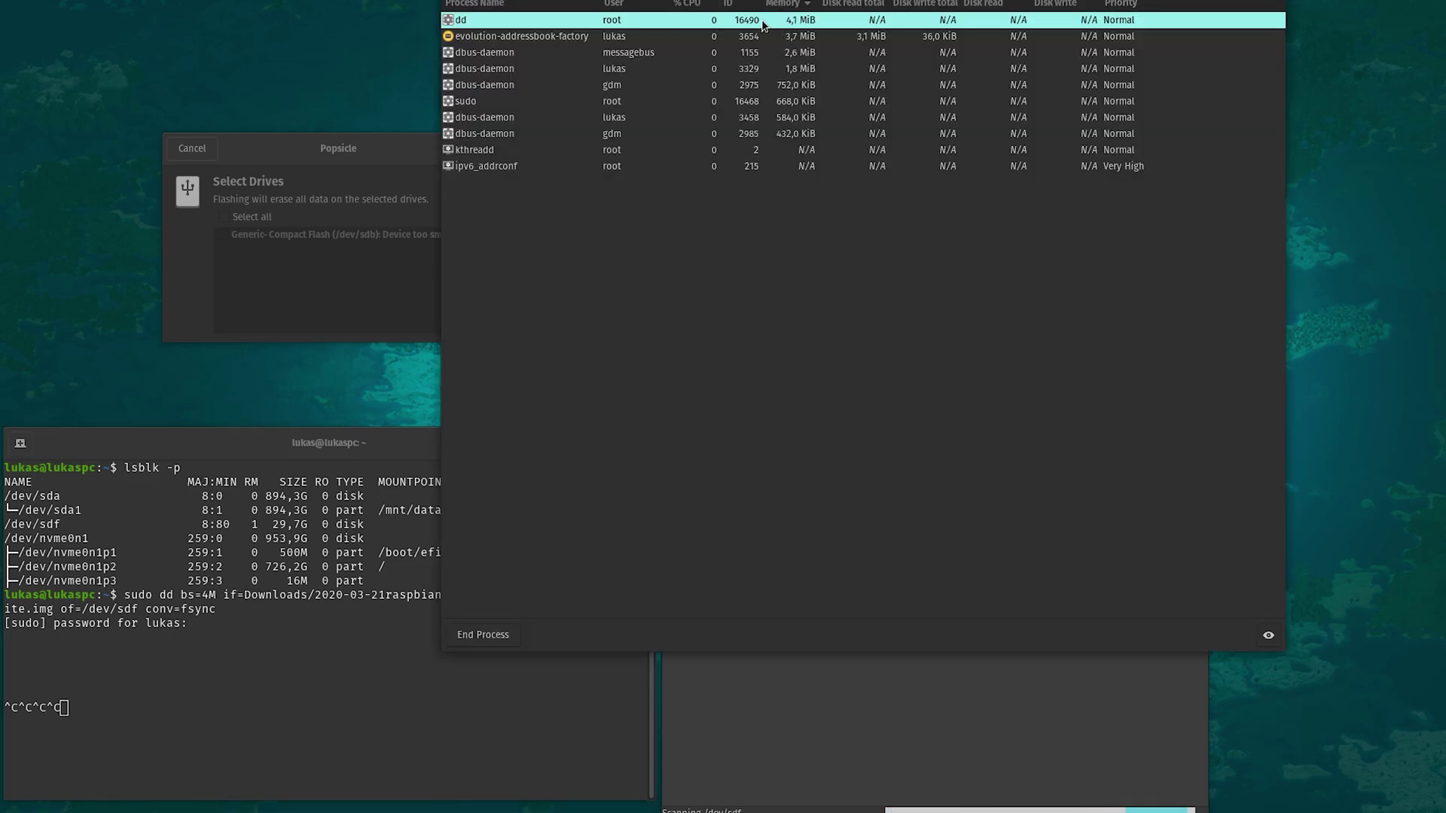
pyautogui.moveTo(762, 25)
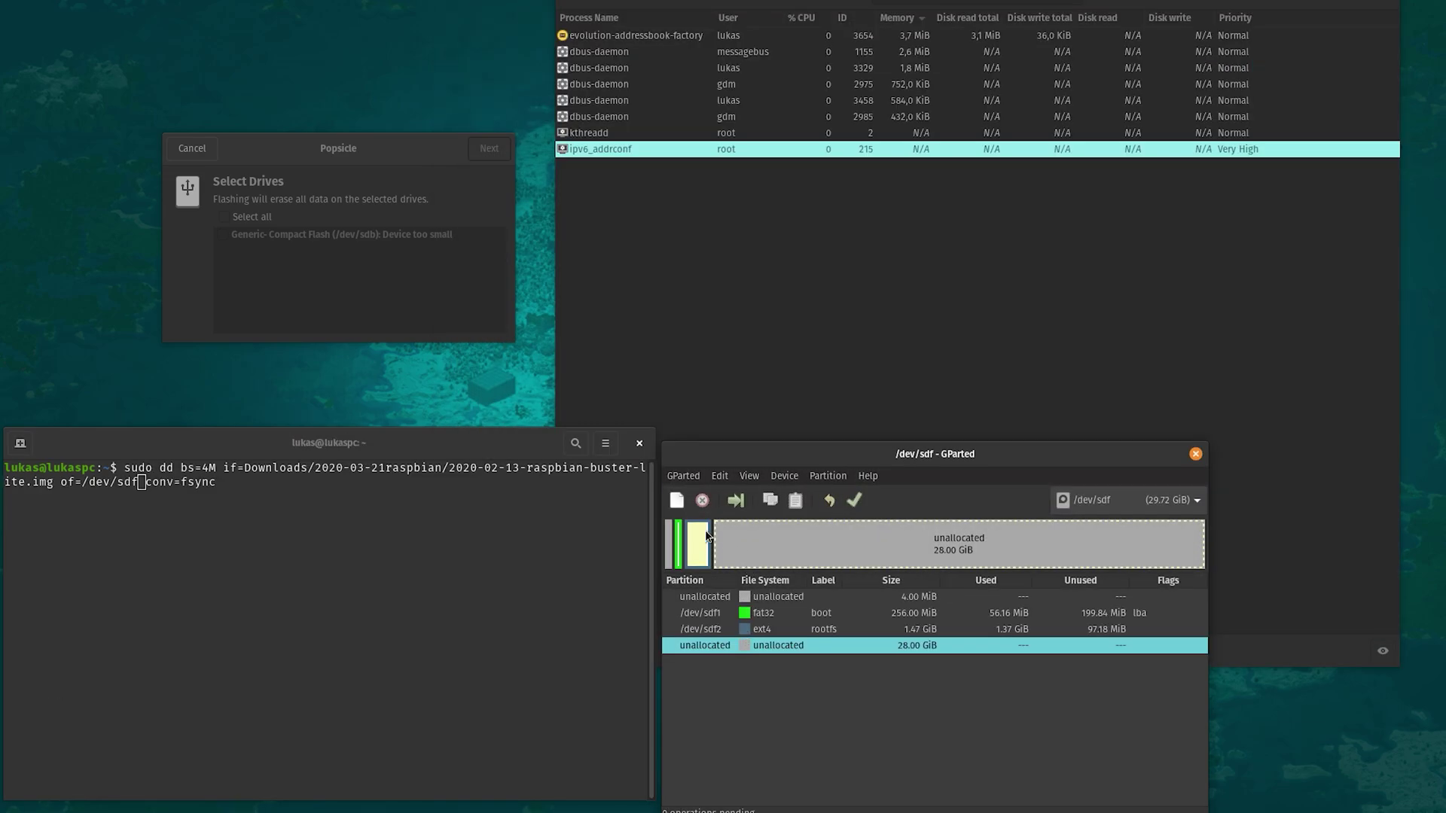
pyautogui.click(412, 575)
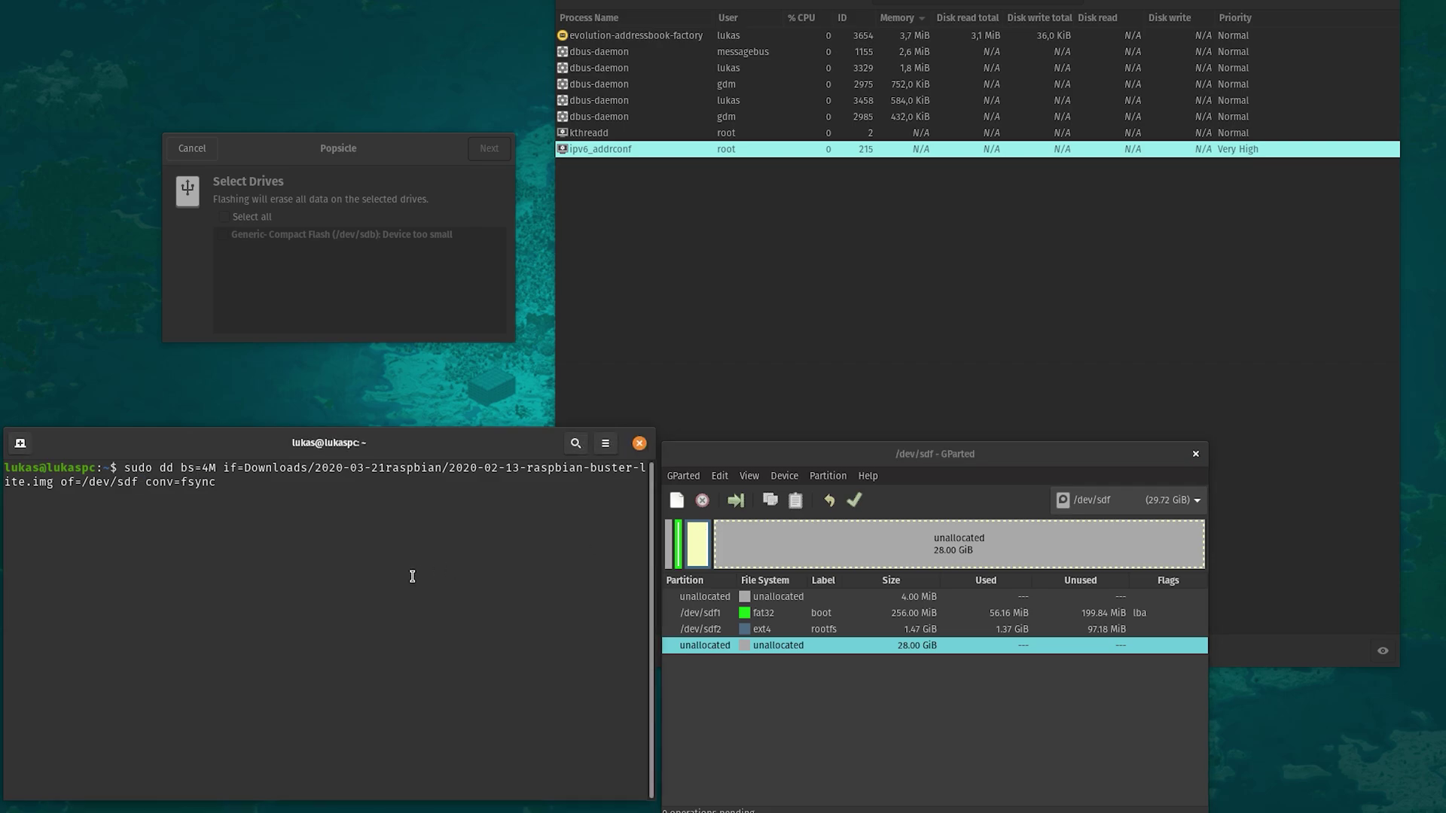
pyautogui.click(13, 450)
pyautogui.write('l')
pyautogui.press('Up')
pyautogui.press('Down')
pyautogui.write('sblk -p')
pyautogui.press('Return')
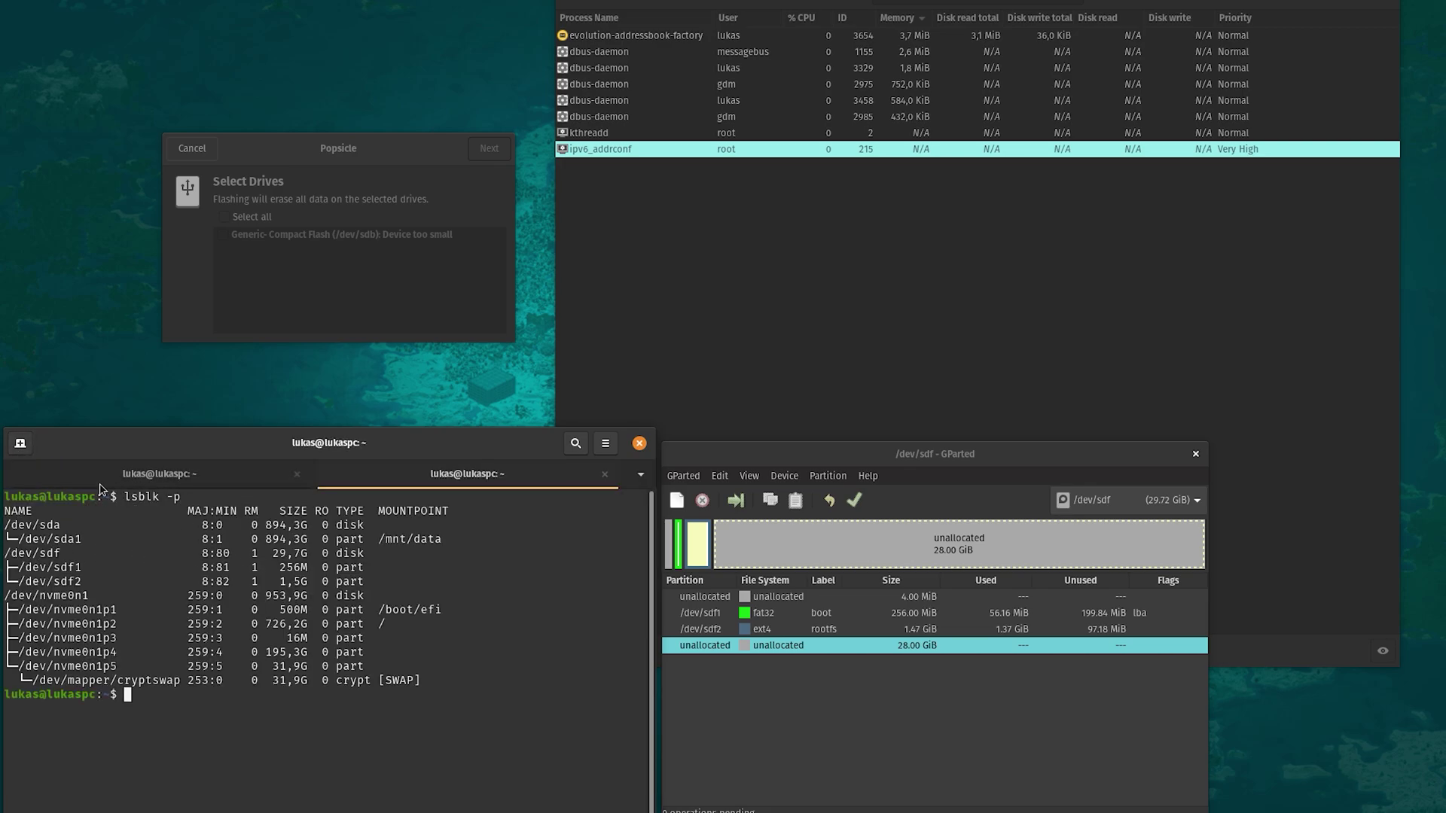
# Rerun the sudo dd command in the first tab, entering the password, until 1.8 GB is copied
pyautogui.click(68, 476)
pyautogui.press('Return')
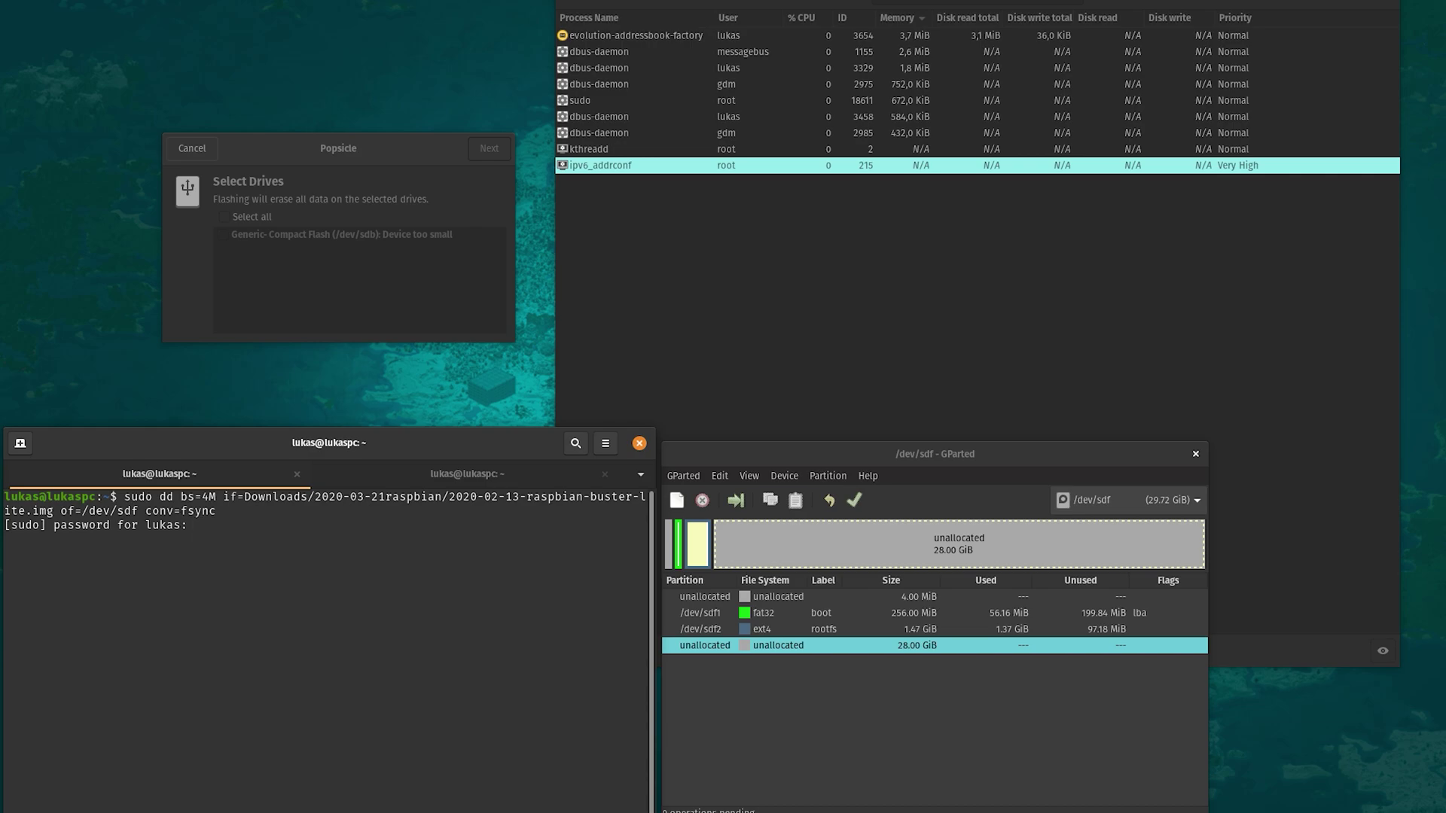
pyautogui.press('Return')
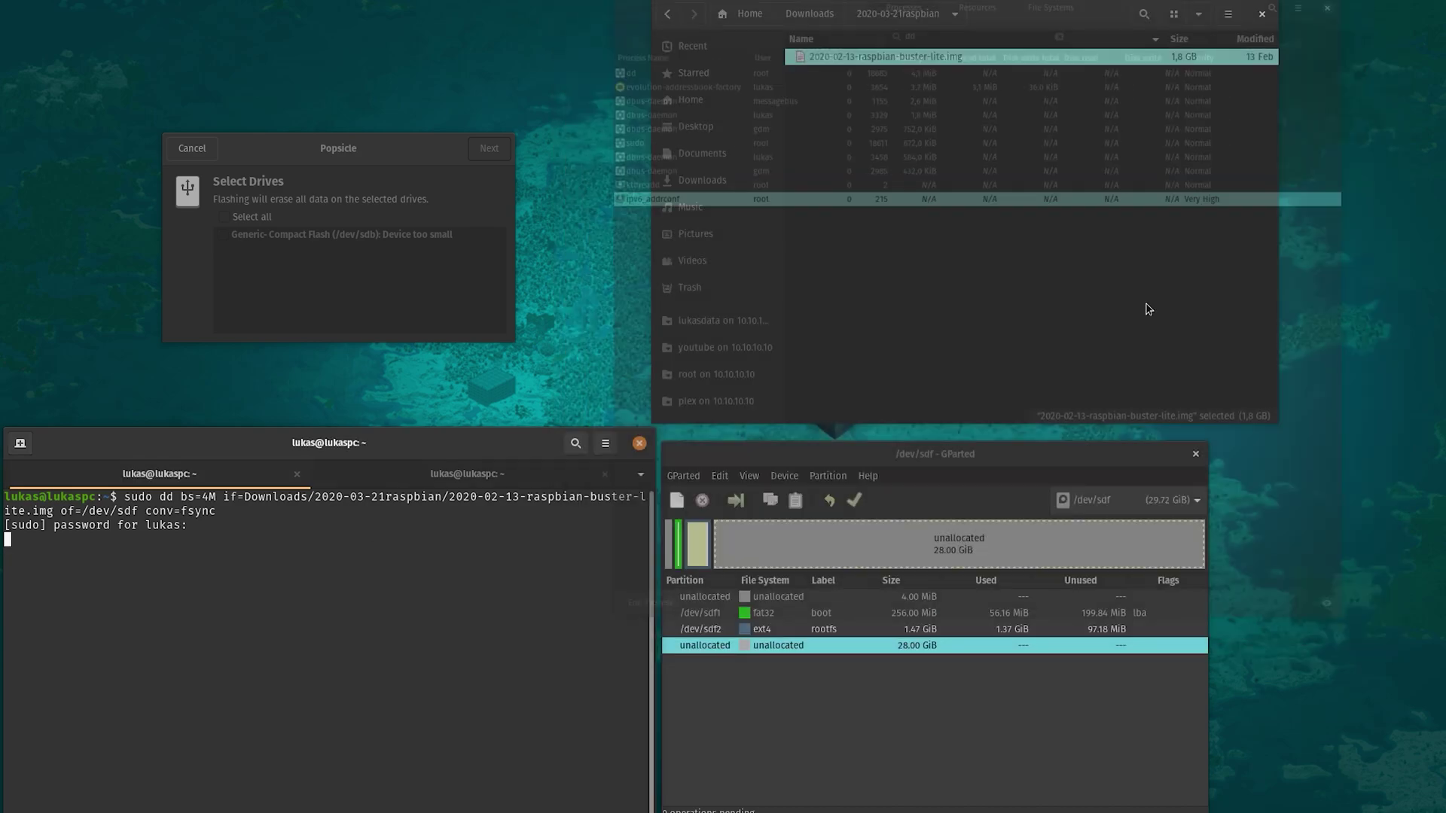
pyautogui.moveTo(996, 457); pyautogui.dragTo(1142, 469)
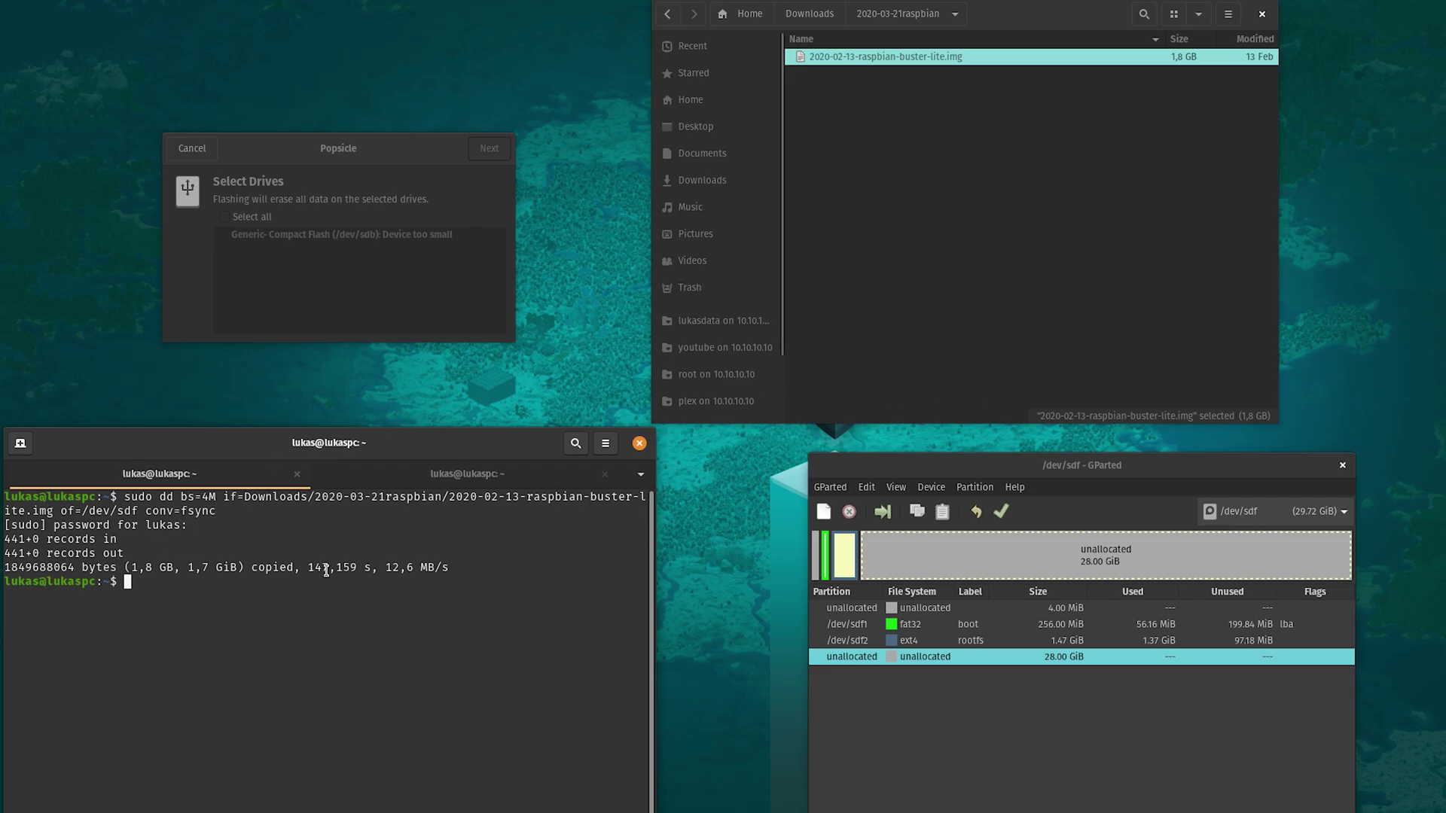
# Close the Popsicle flasher and GParted, then open the card's boot and rootfs partitions in Files
pyautogui.moveTo(426, 452); pyautogui.dragTo(456, 448)
pyautogui.click(264, 170)
pyautogui.click(192, 148)
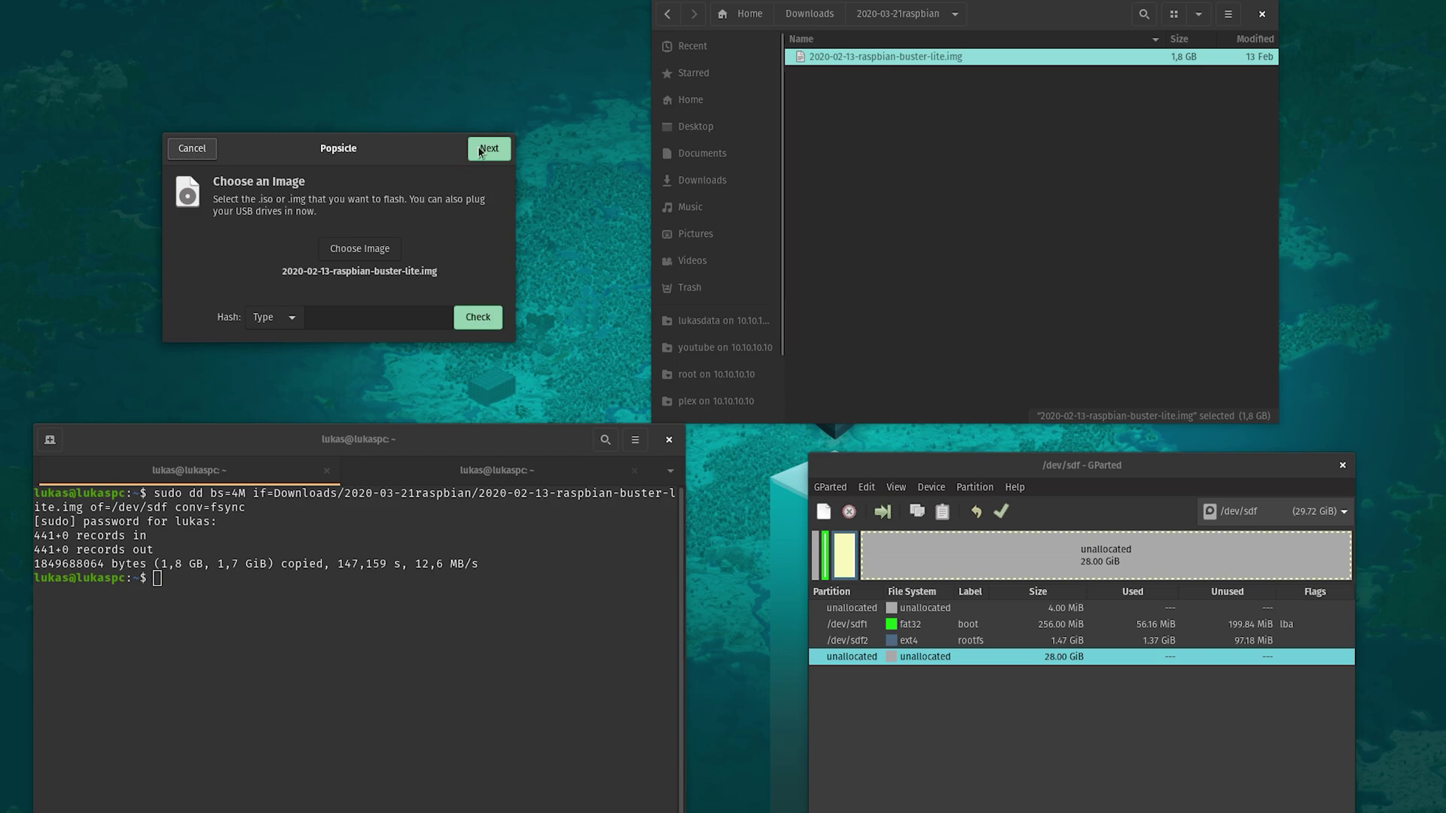
pyautogui.click(192, 148)
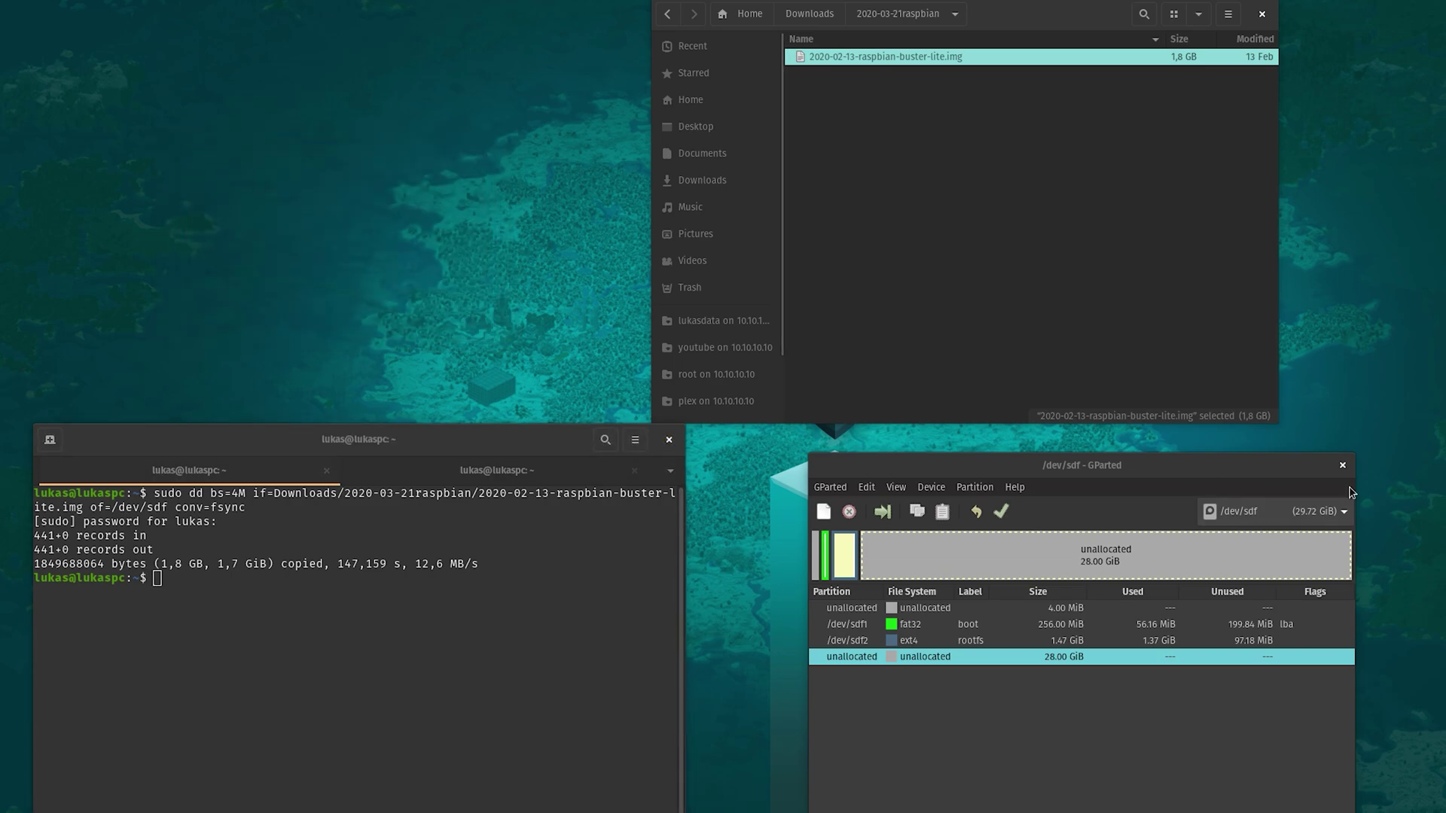
pyautogui.click(1342, 465)
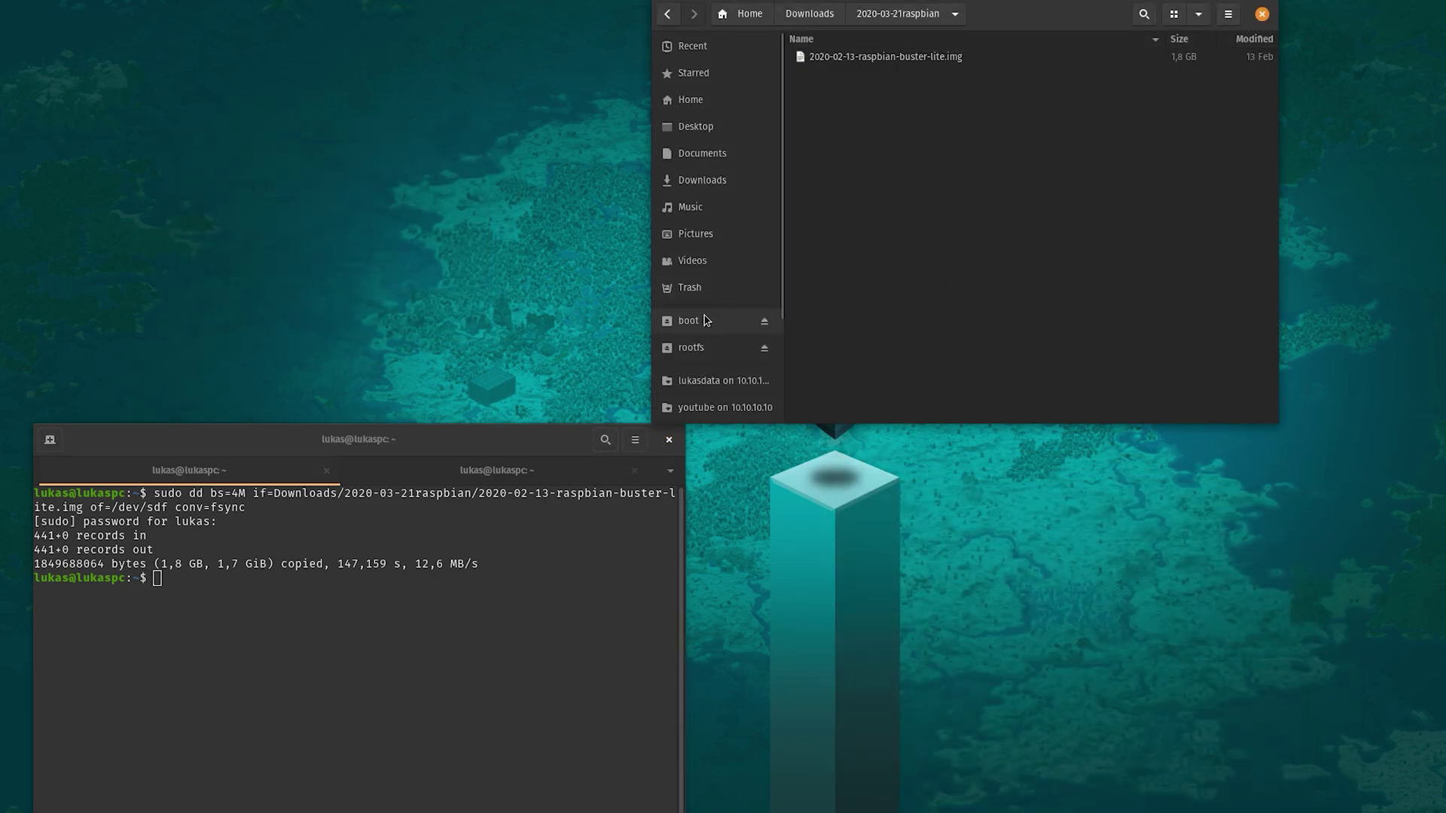
pyautogui.click(706, 319)
pyautogui.click(694, 348)
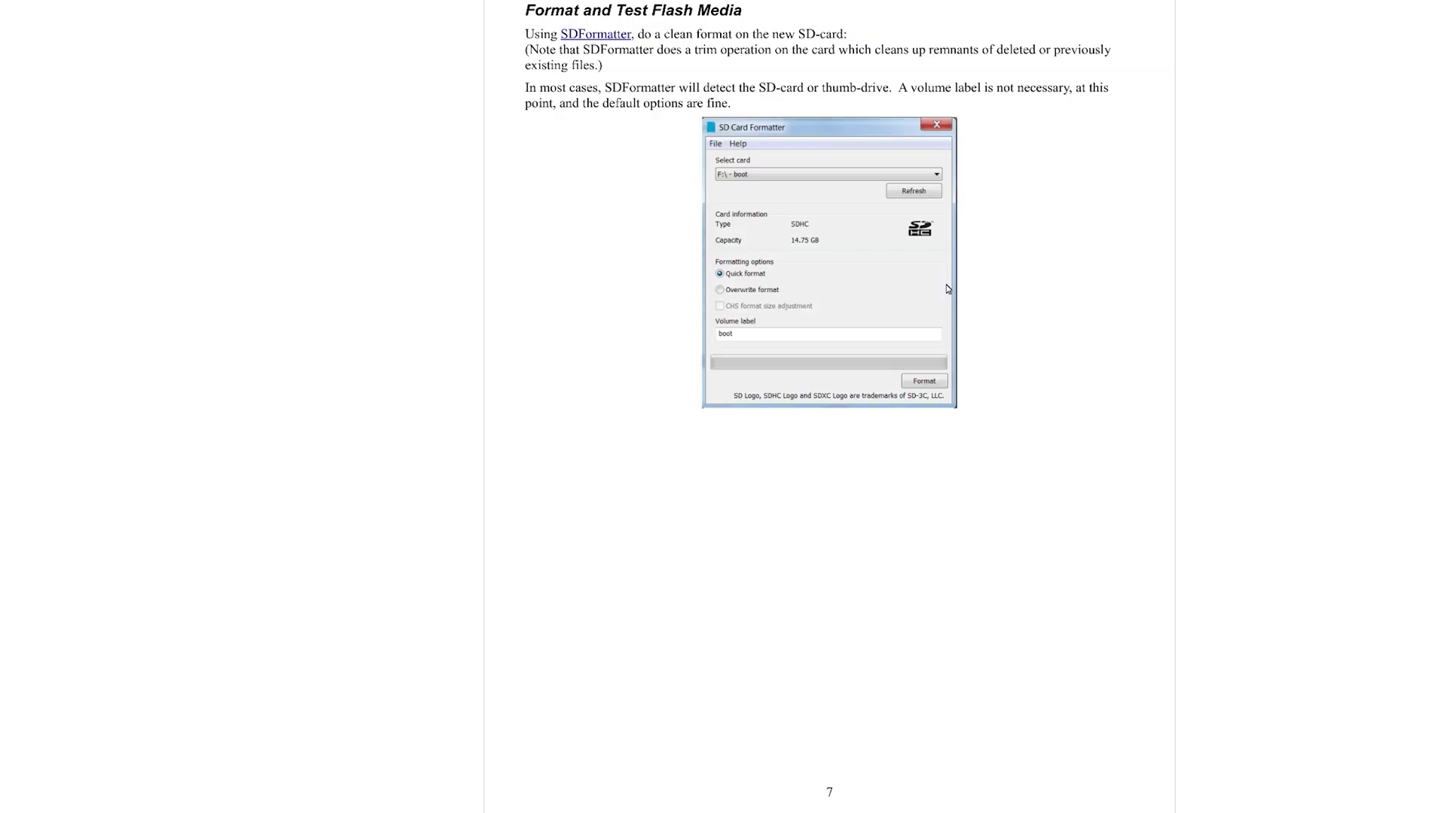
# Scroll through the docs' 'Copying the image to the SD card' instructions
pyautogui.scroll(-1, 255, 279)
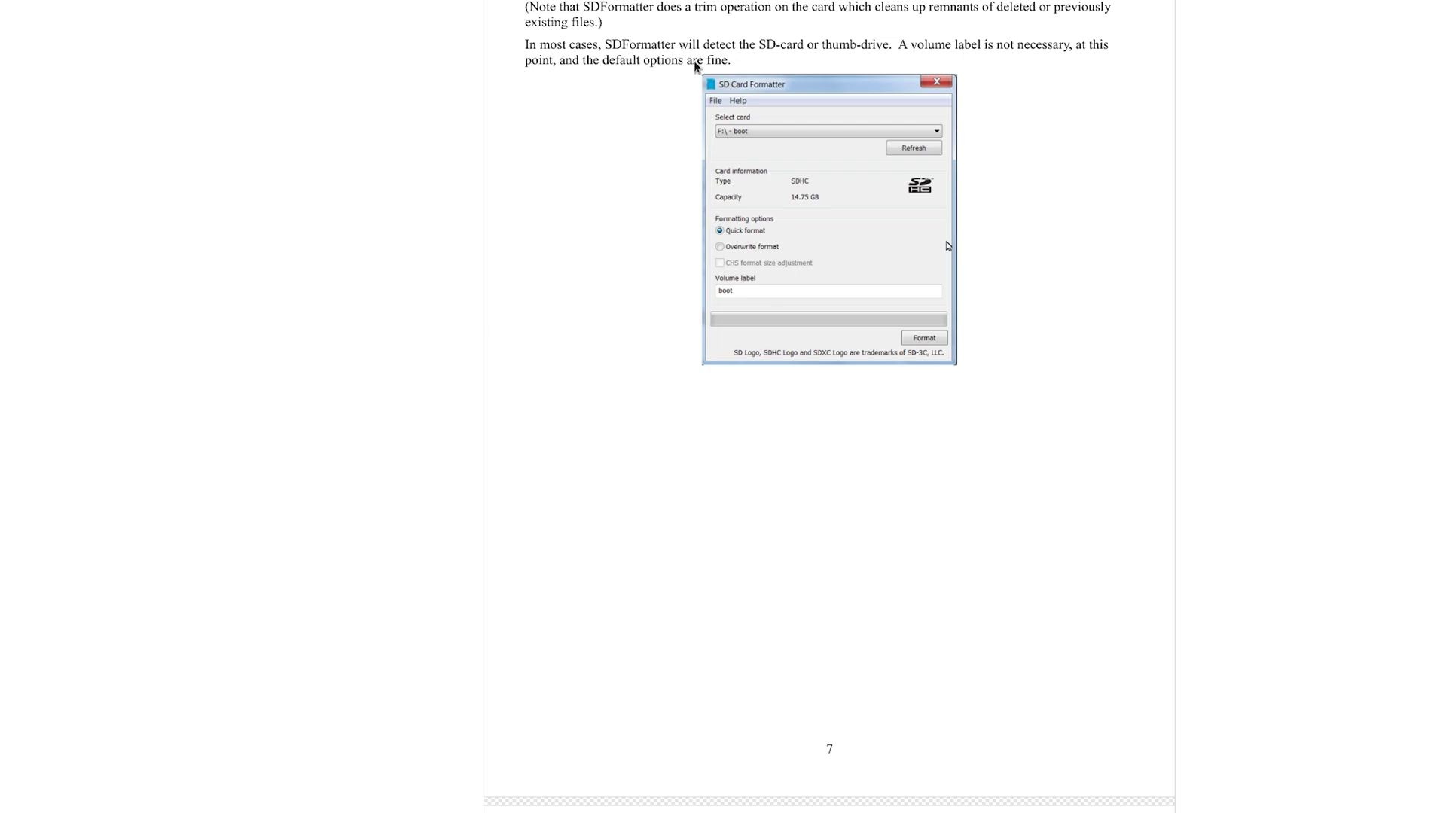
# Scroll the PDF guide from page 7 to page 11's 'Enabling Raspbian's SSH Server' section
pyautogui.scroll(-8, 387, 323)
pyautogui.scroll(-20, 388, 324)
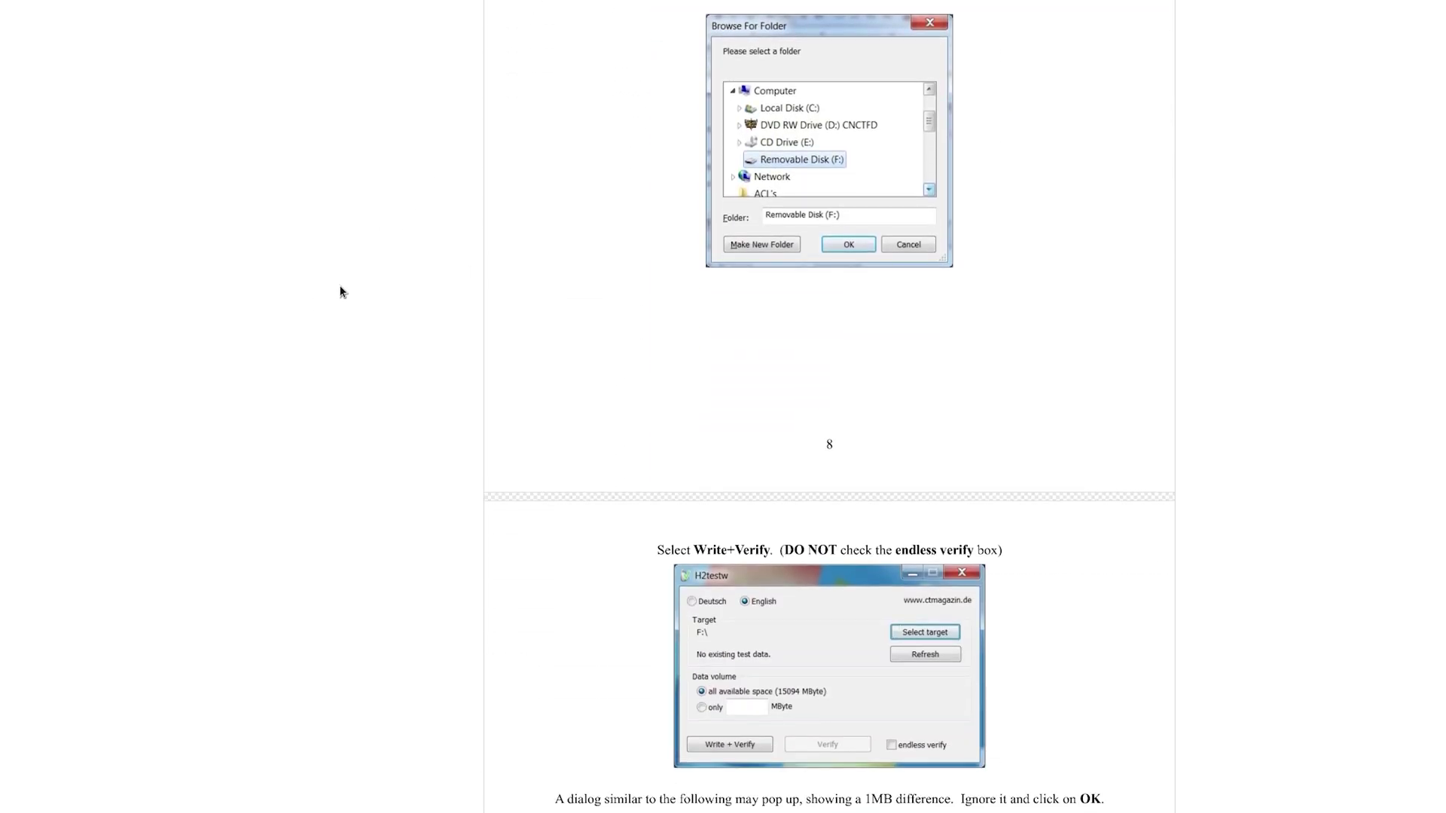
pyautogui.scroll(-15, 316, 266)
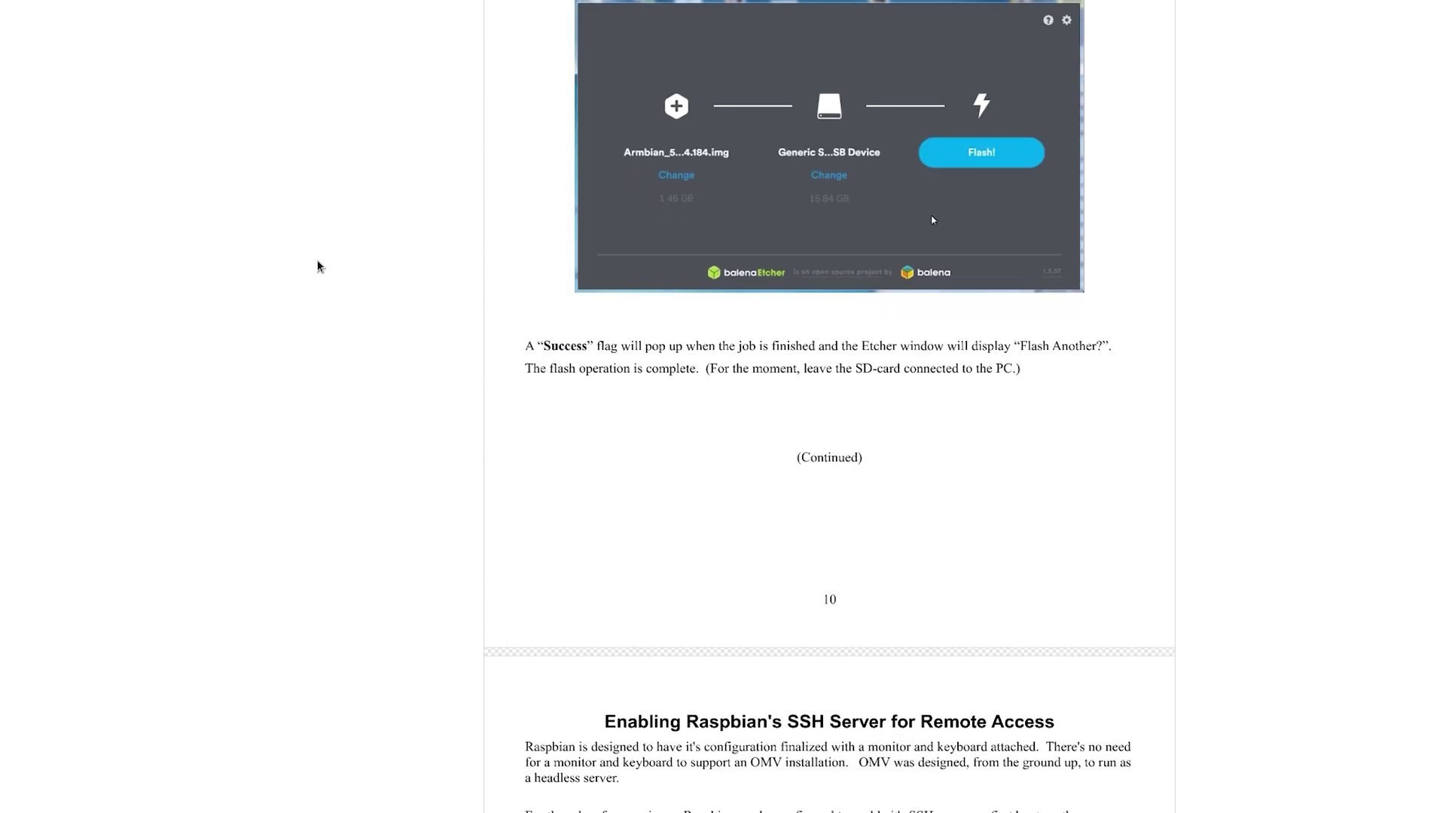
pyautogui.scroll(-2, 313, 276)
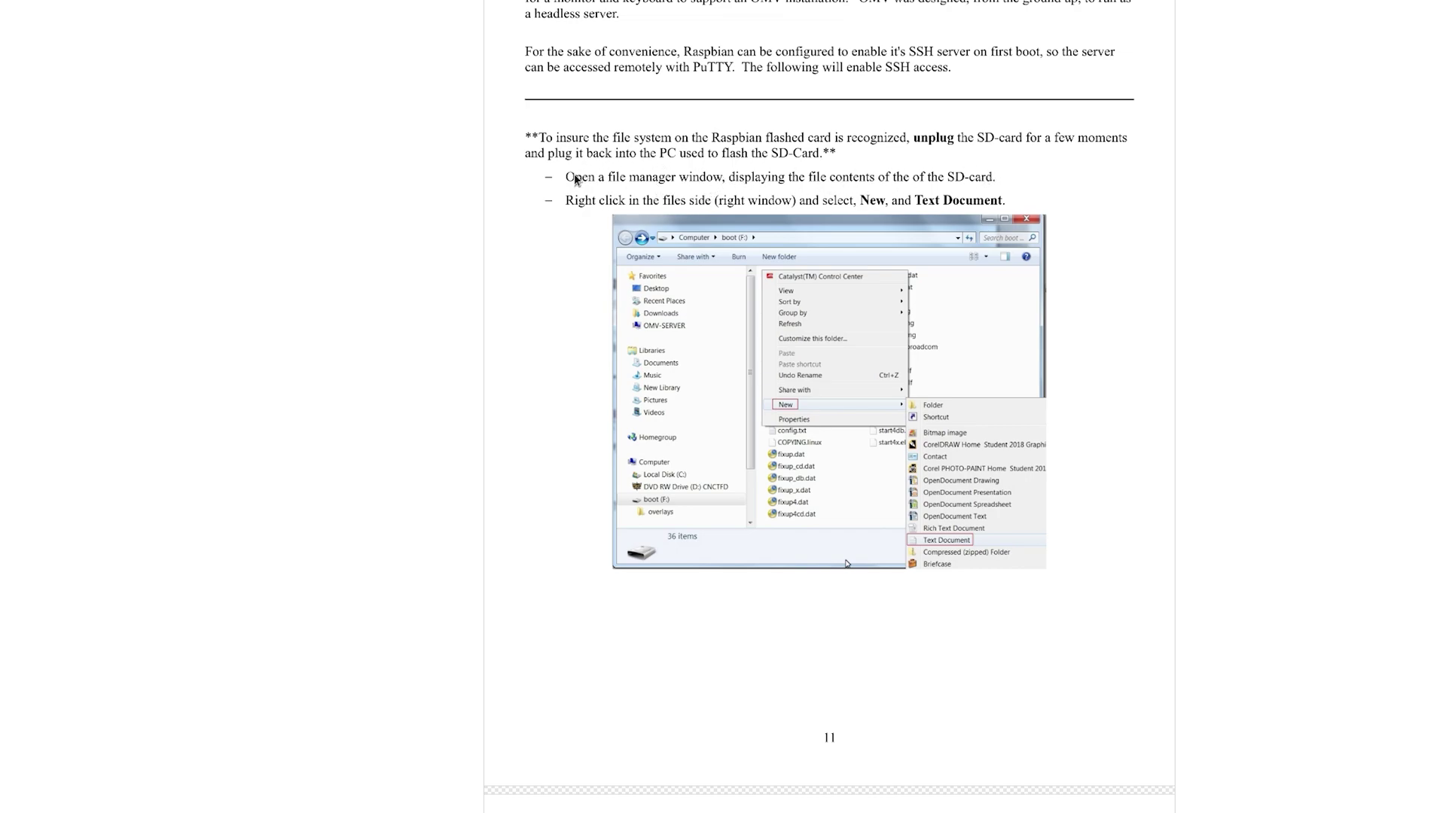
pyautogui.scroll(-1, 1161, 449)
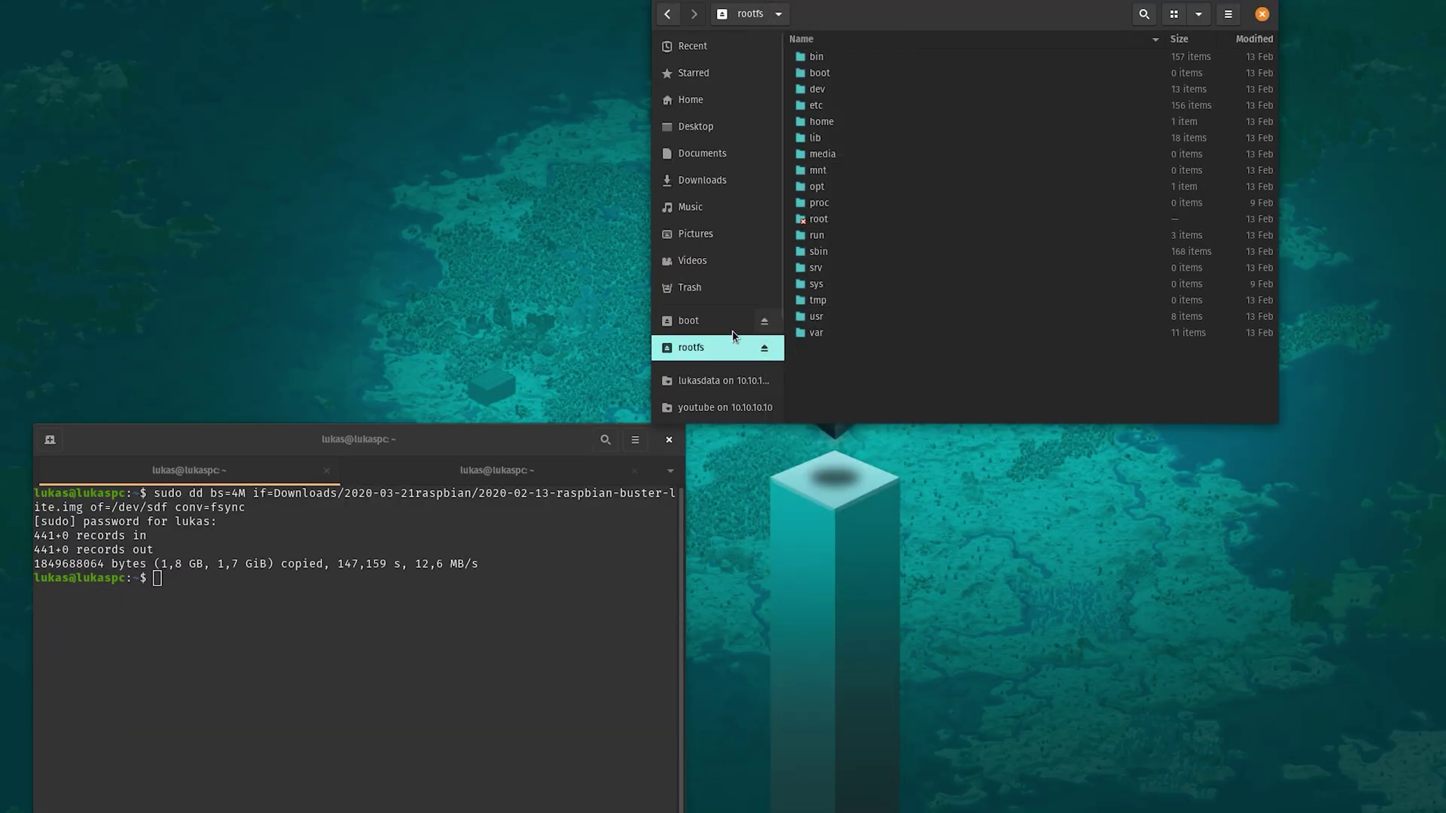
# Open the boot partition and inspect the start4.elf context menu and the file manager's main options
pyautogui.click(729, 332)
pyautogui.scroll(-8, 950, 324)
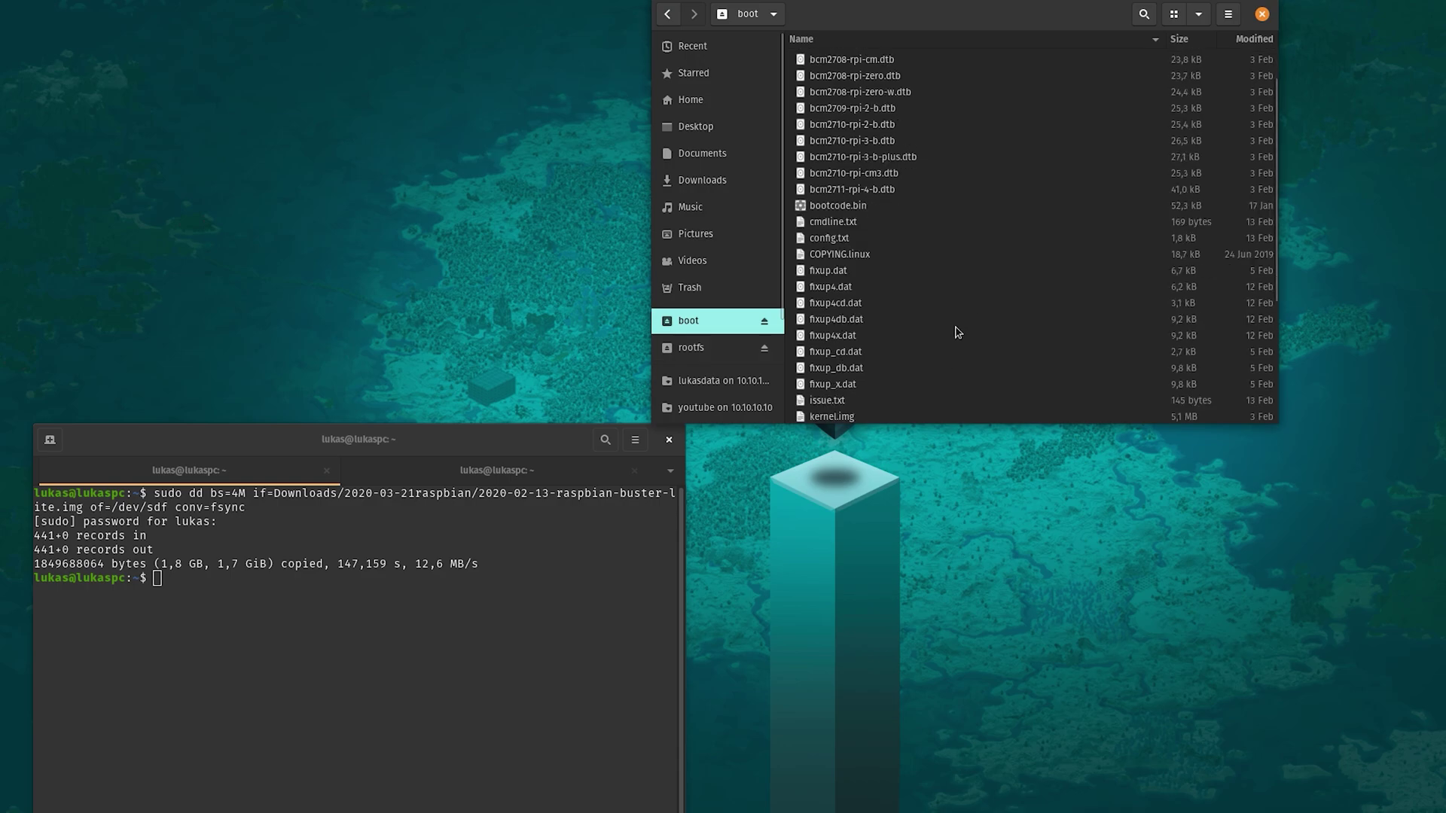
pyautogui.rightClick(792, 319)
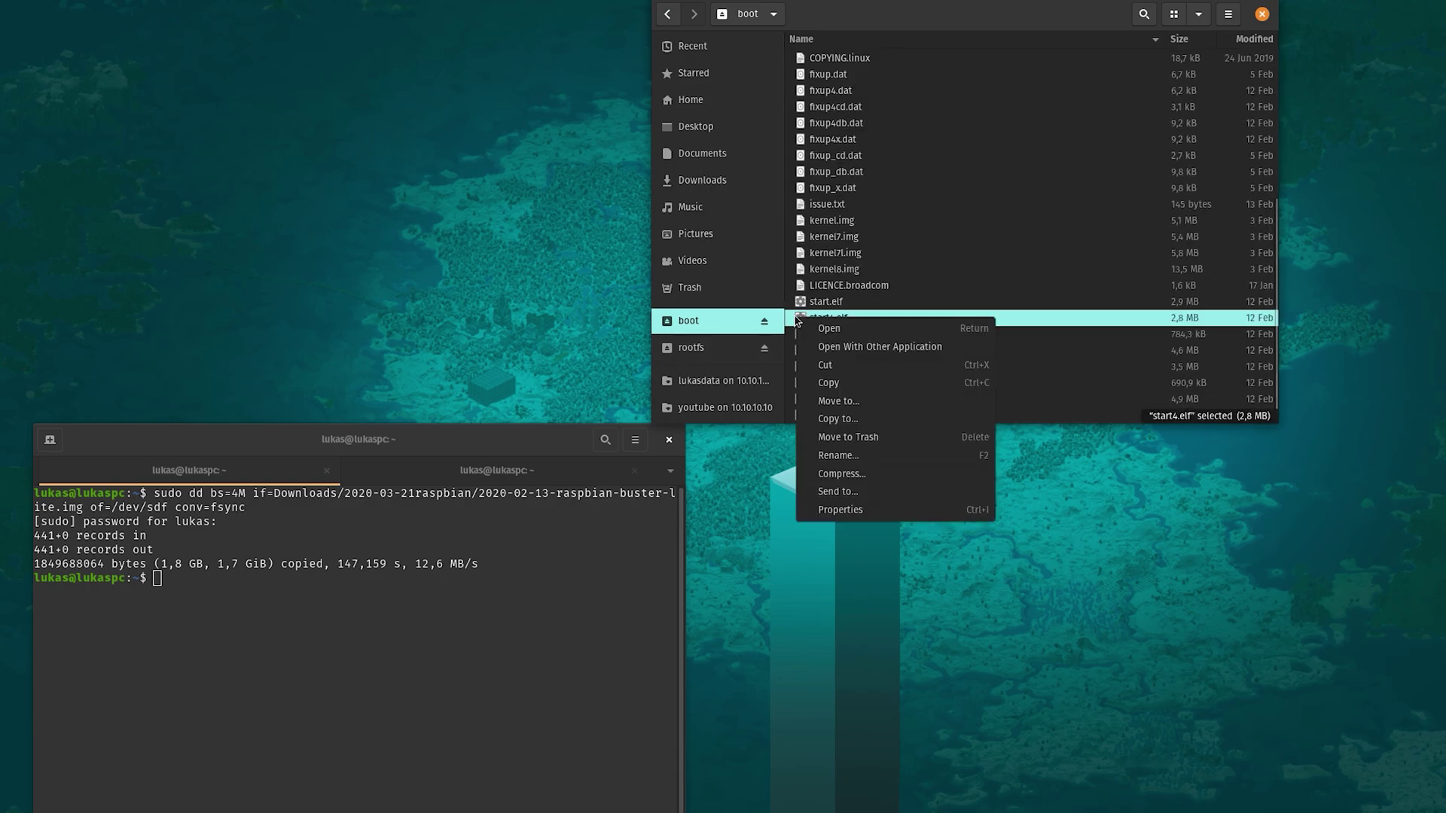
pyautogui.click(1226, 14)
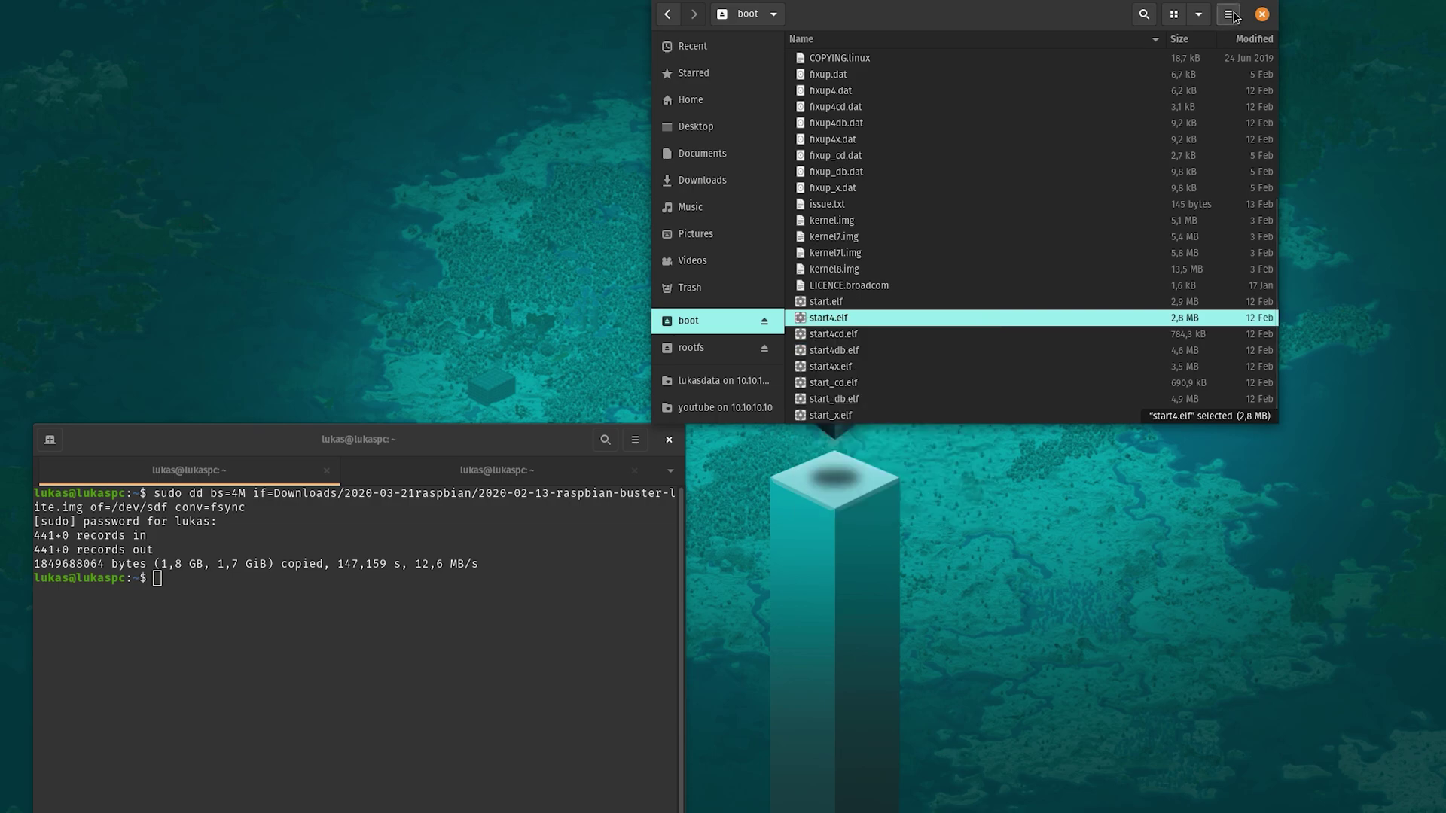
pyautogui.click(1228, 14)
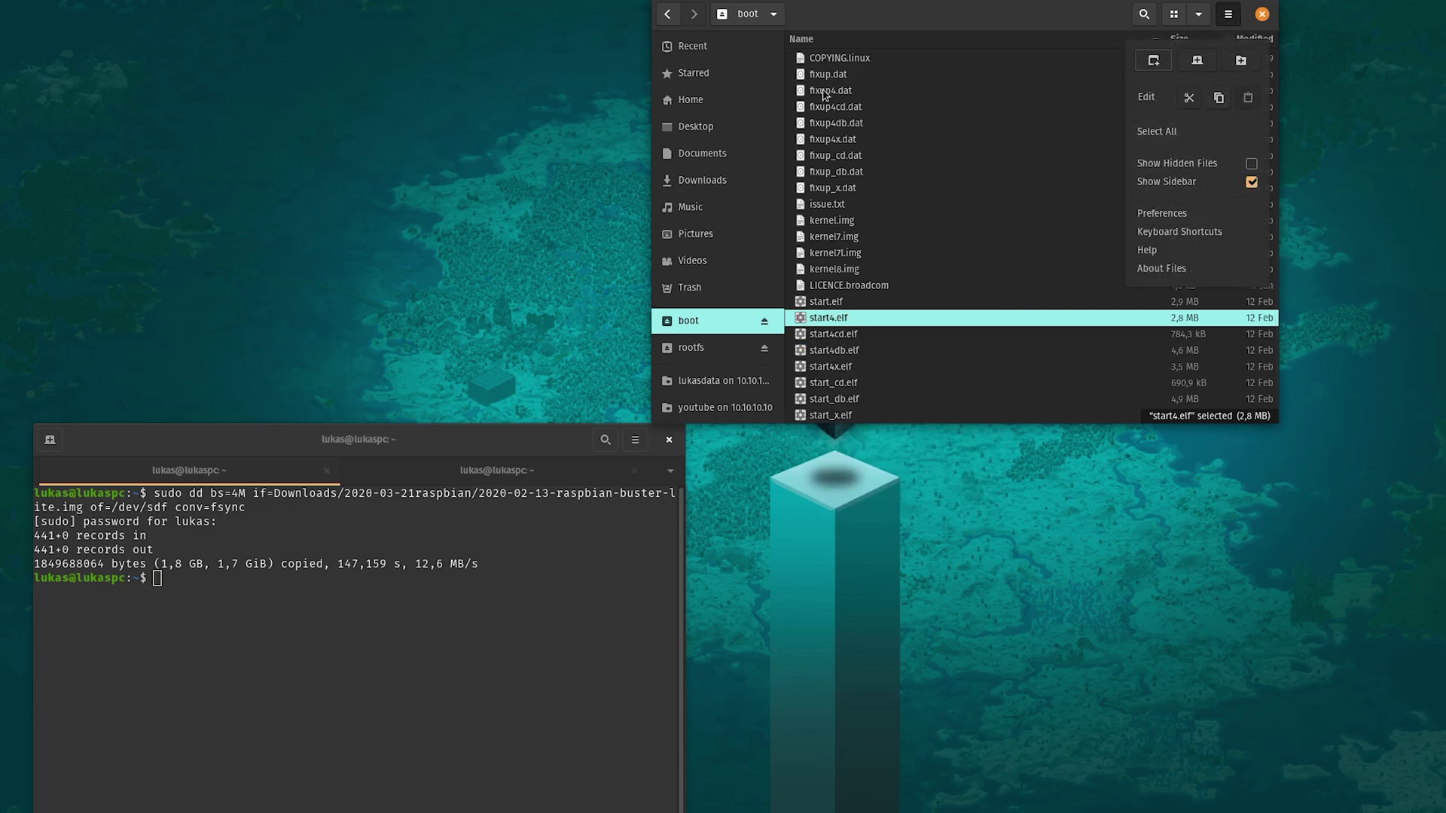
pyautogui.click(913, 193)
pyautogui.scroll(6, 971, 226)
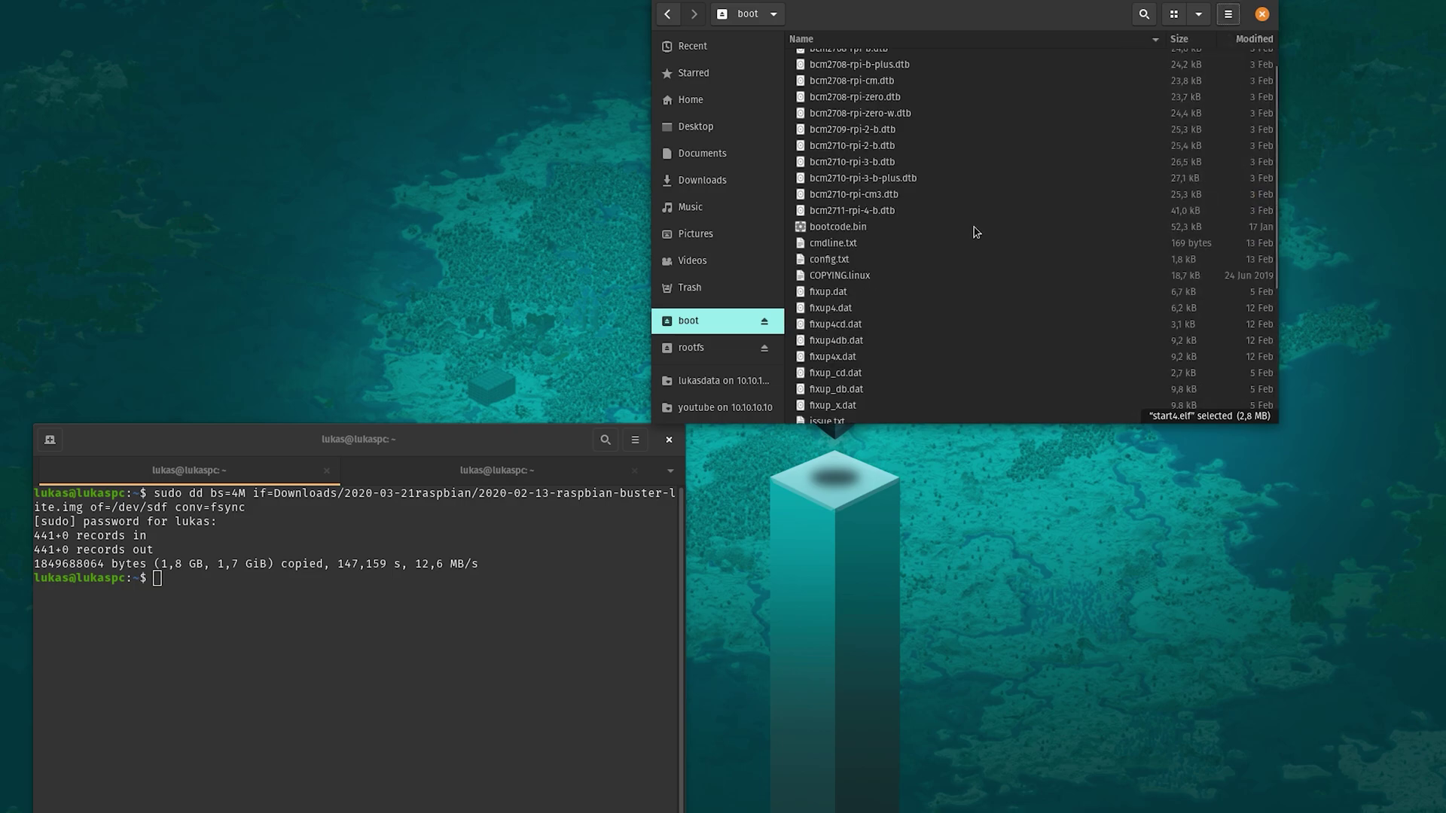
# Check the context menus for the overlays folder and bcm2710-rpi-2-b.dtb, and widen the Files window
pyautogui.rightClick(792, 60)
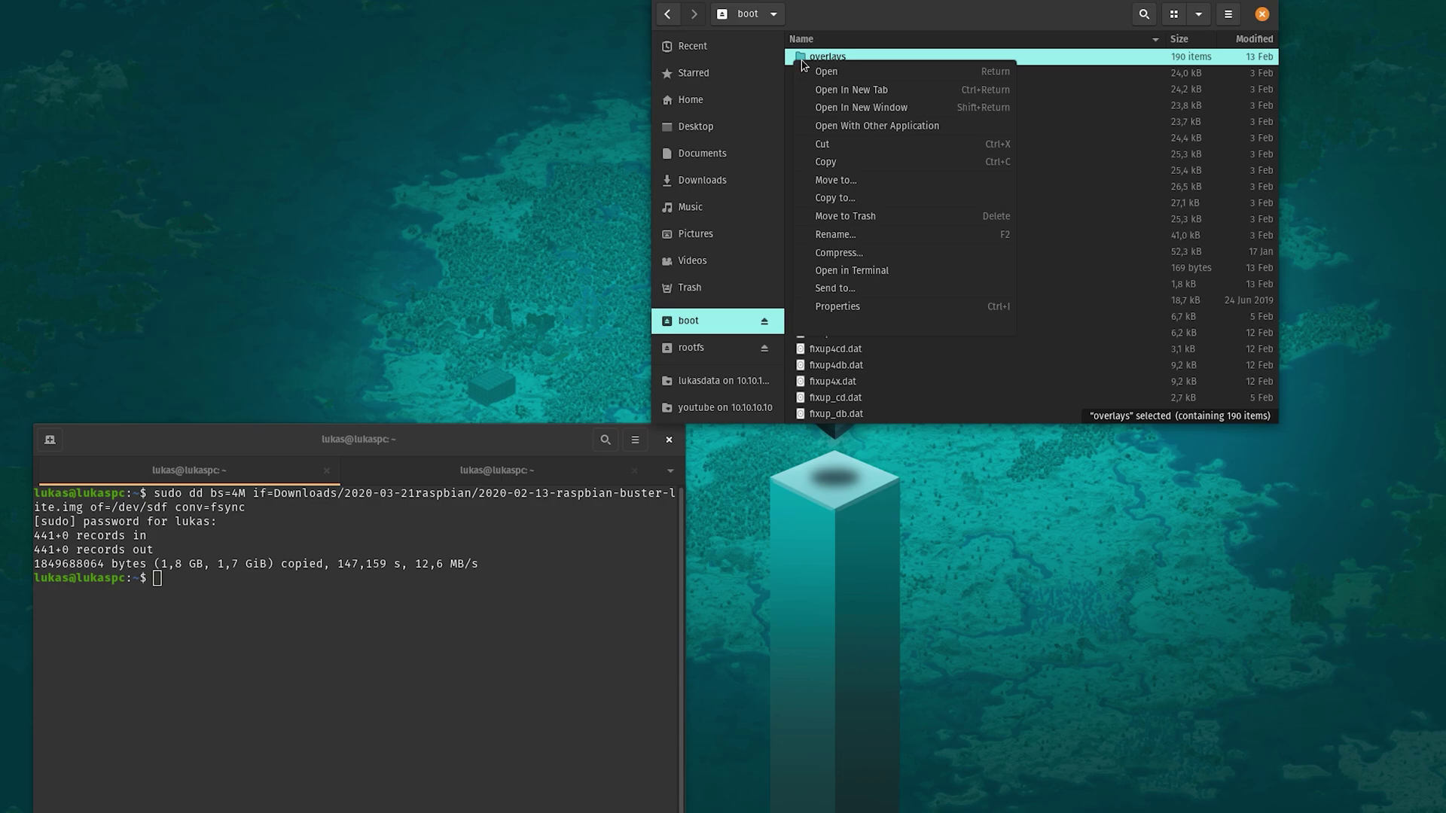
pyautogui.rightClick(1250, 170)
pyautogui.rightClick(1250, 170)
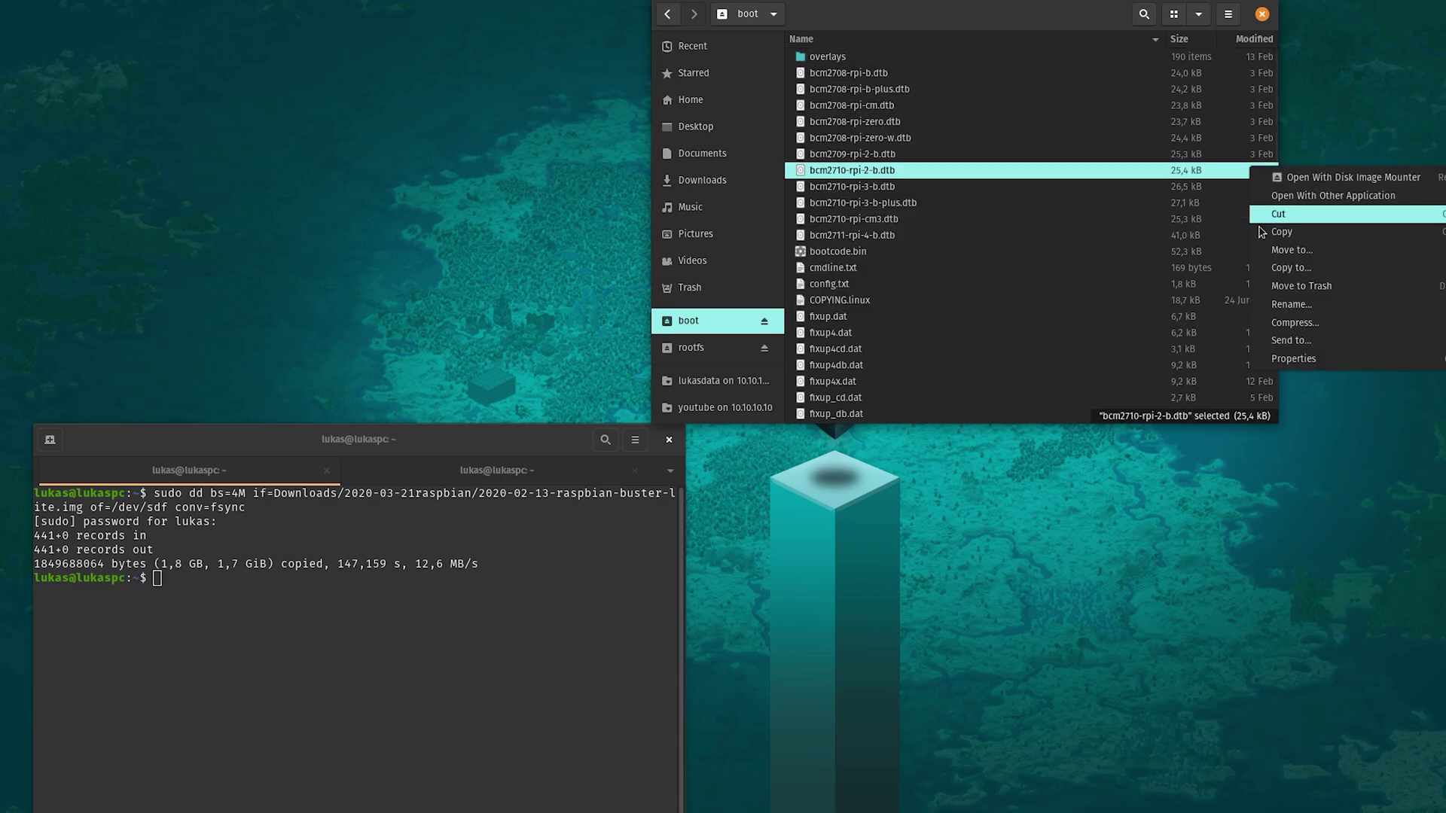
pyautogui.click(1287, 384)
pyautogui.moveTo(1335, 379); pyautogui.dragTo(1314, 380)
pyautogui.scroll(2, 983, 271)
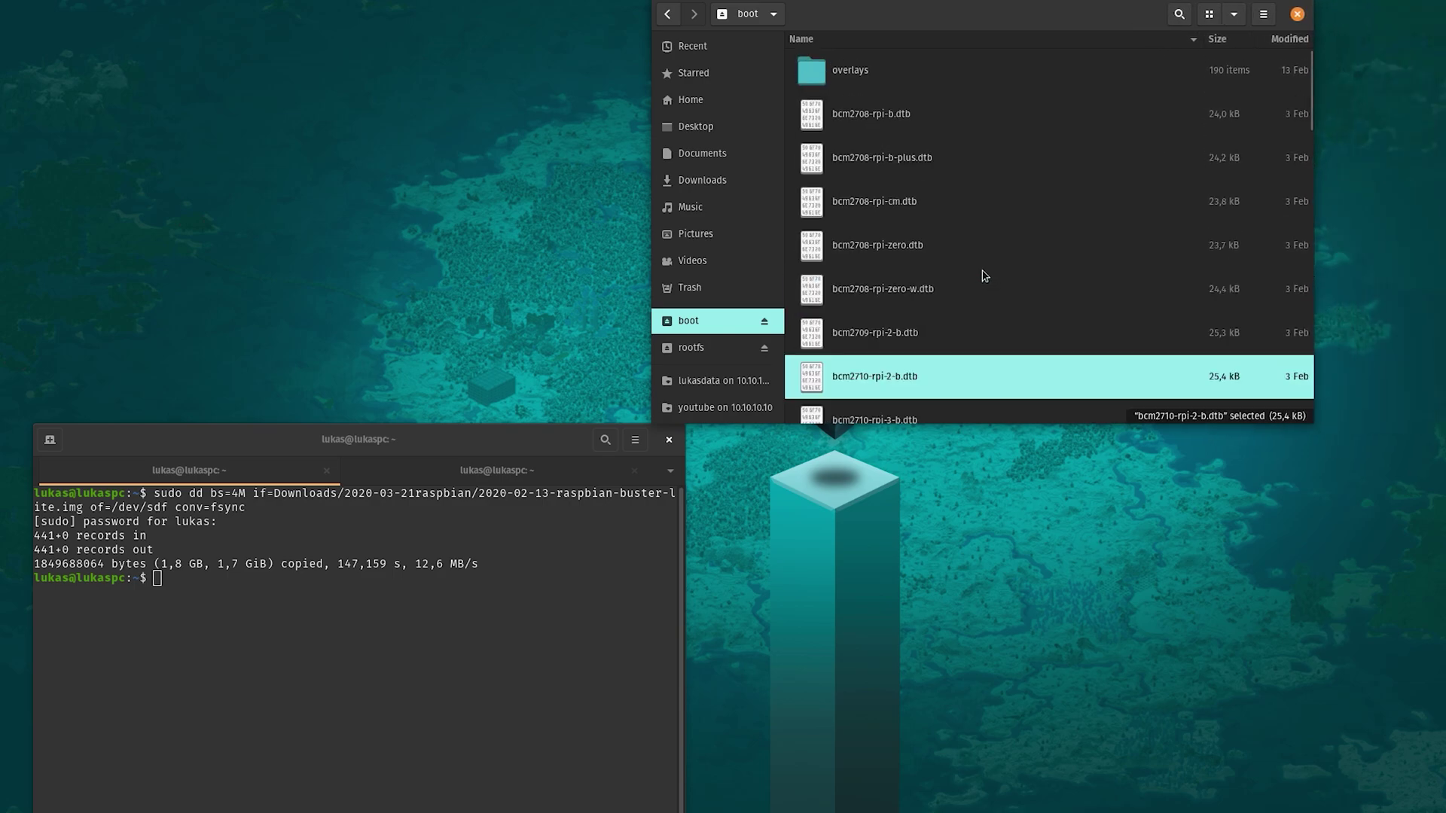
pyautogui.scroll(-2, 951, 241)
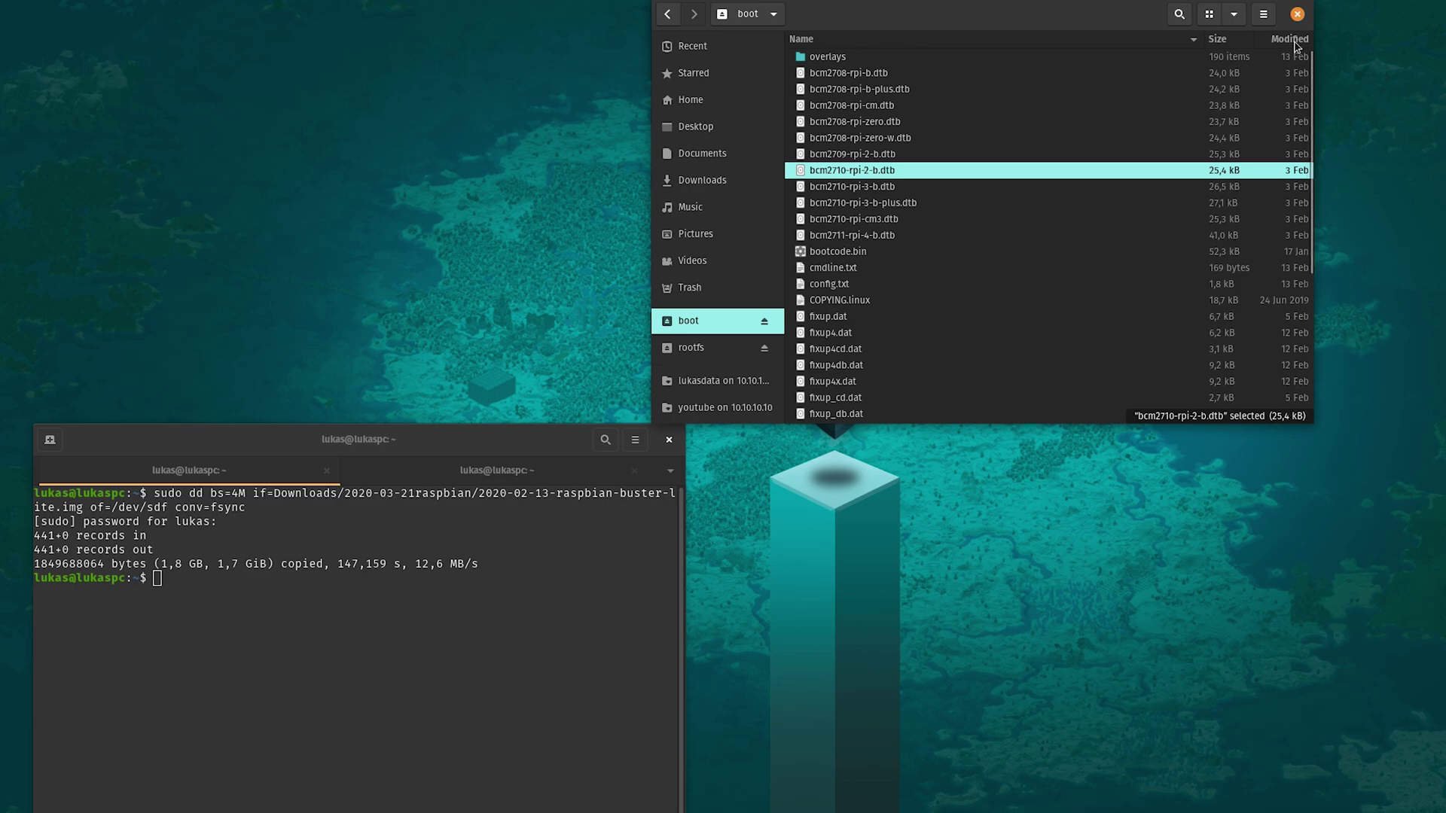
# Show the empty Desktop folder in a file window from the desktop menu, then close it
pyautogui.rightClick(927, 498)
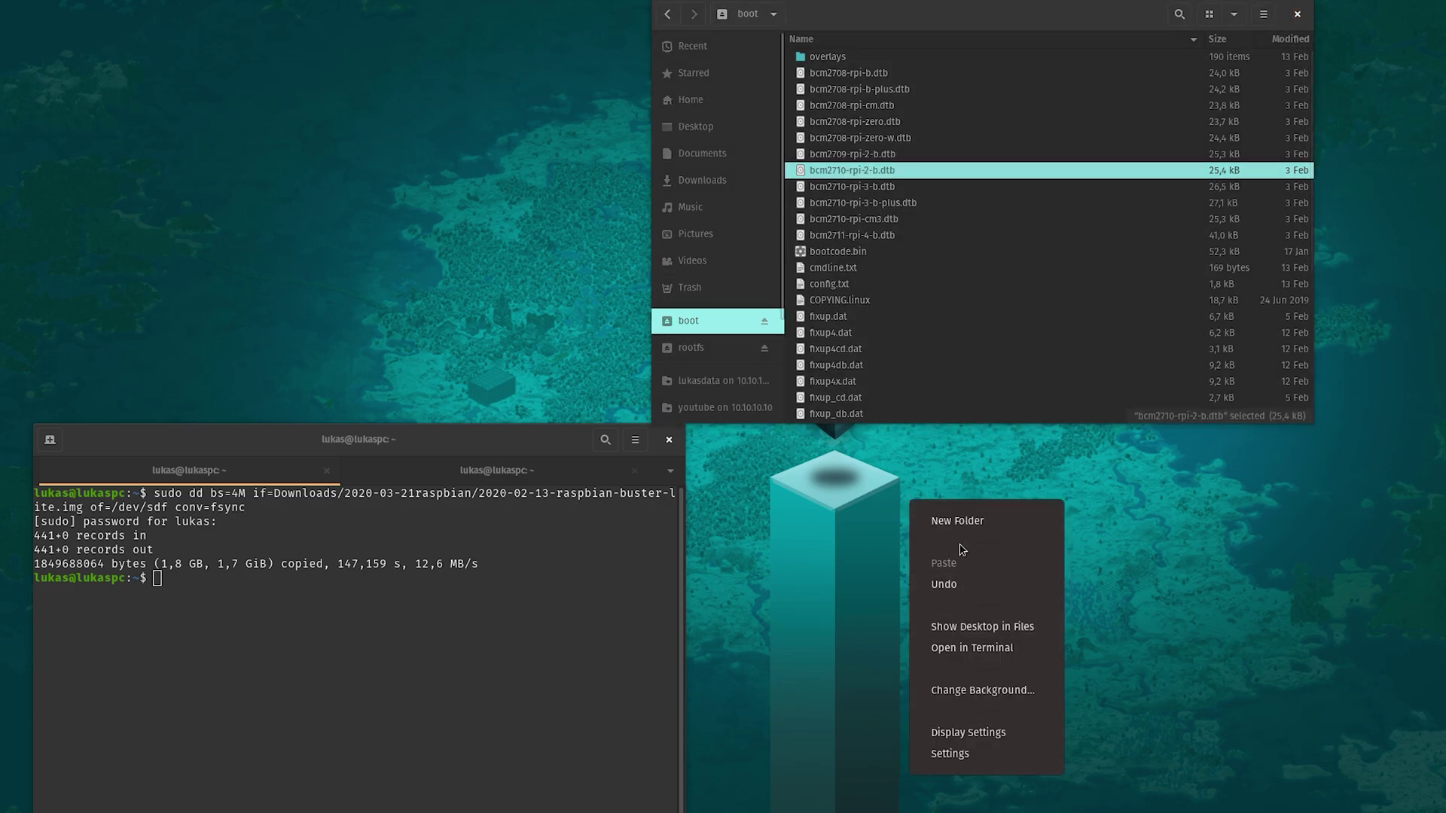
pyautogui.click(943, 627)
pyautogui.rightClick(920, 566)
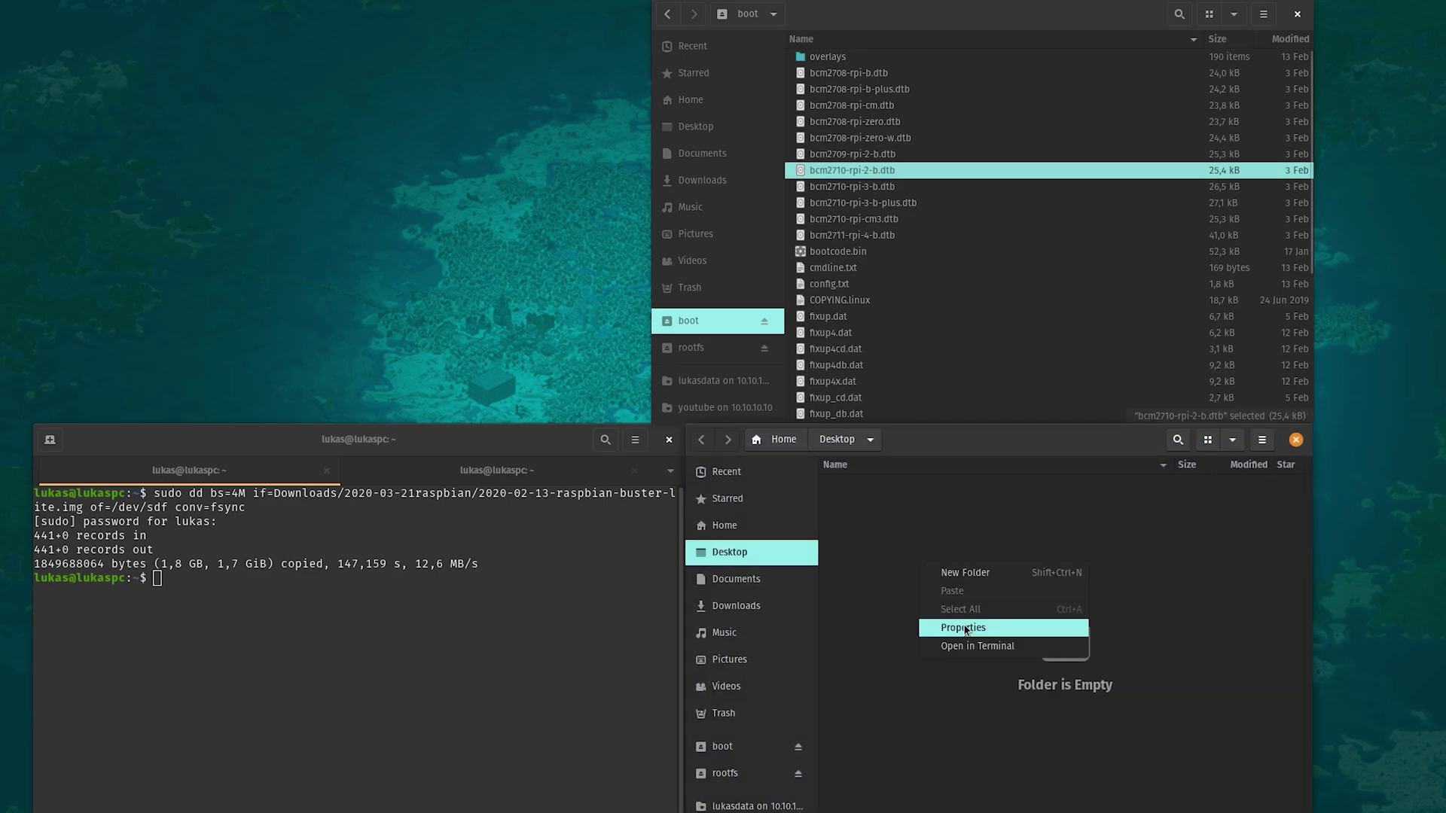
pyautogui.click(1219, 566)
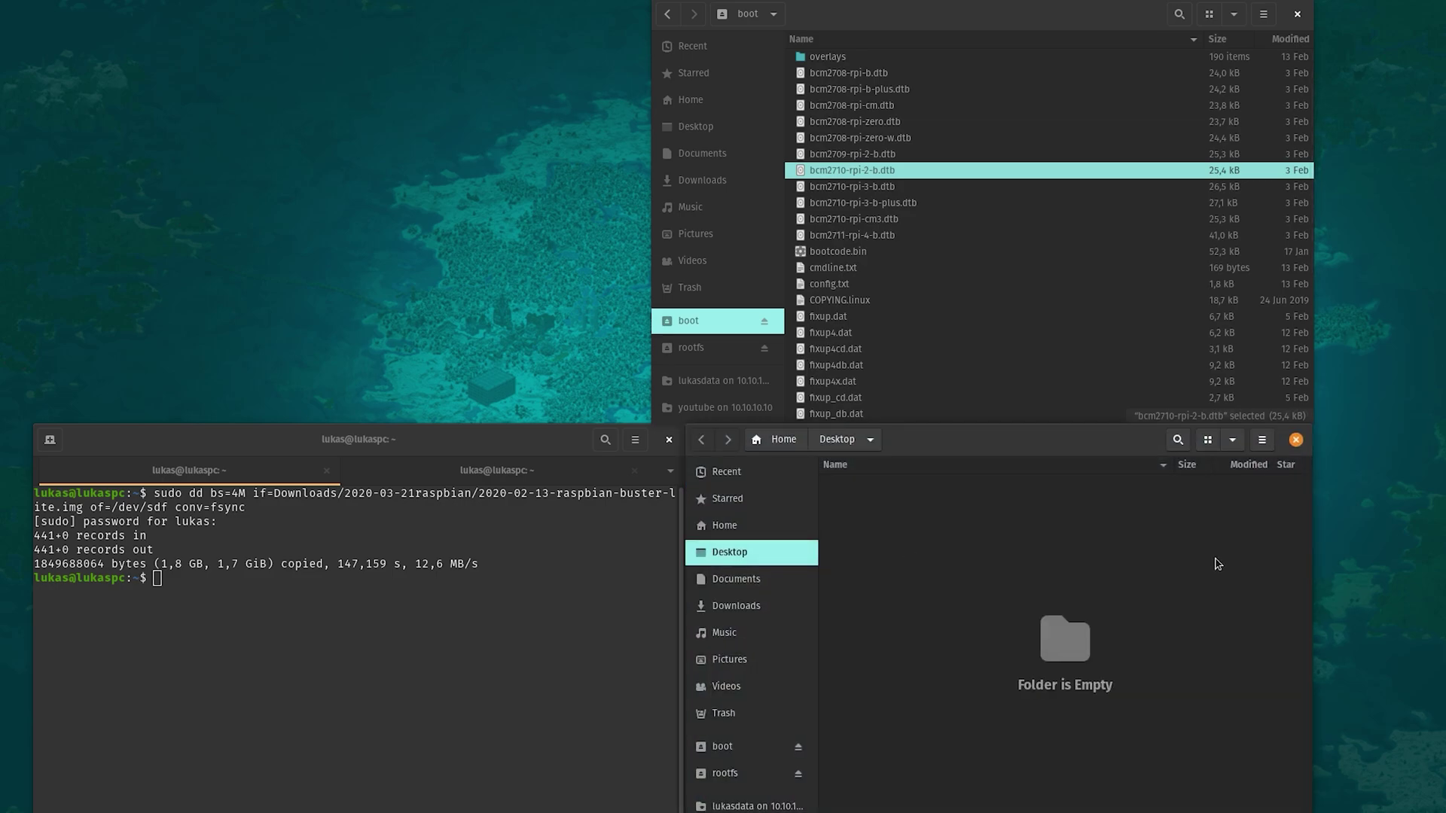
pyautogui.click(1294, 440)
pyautogui.click(387, 668)
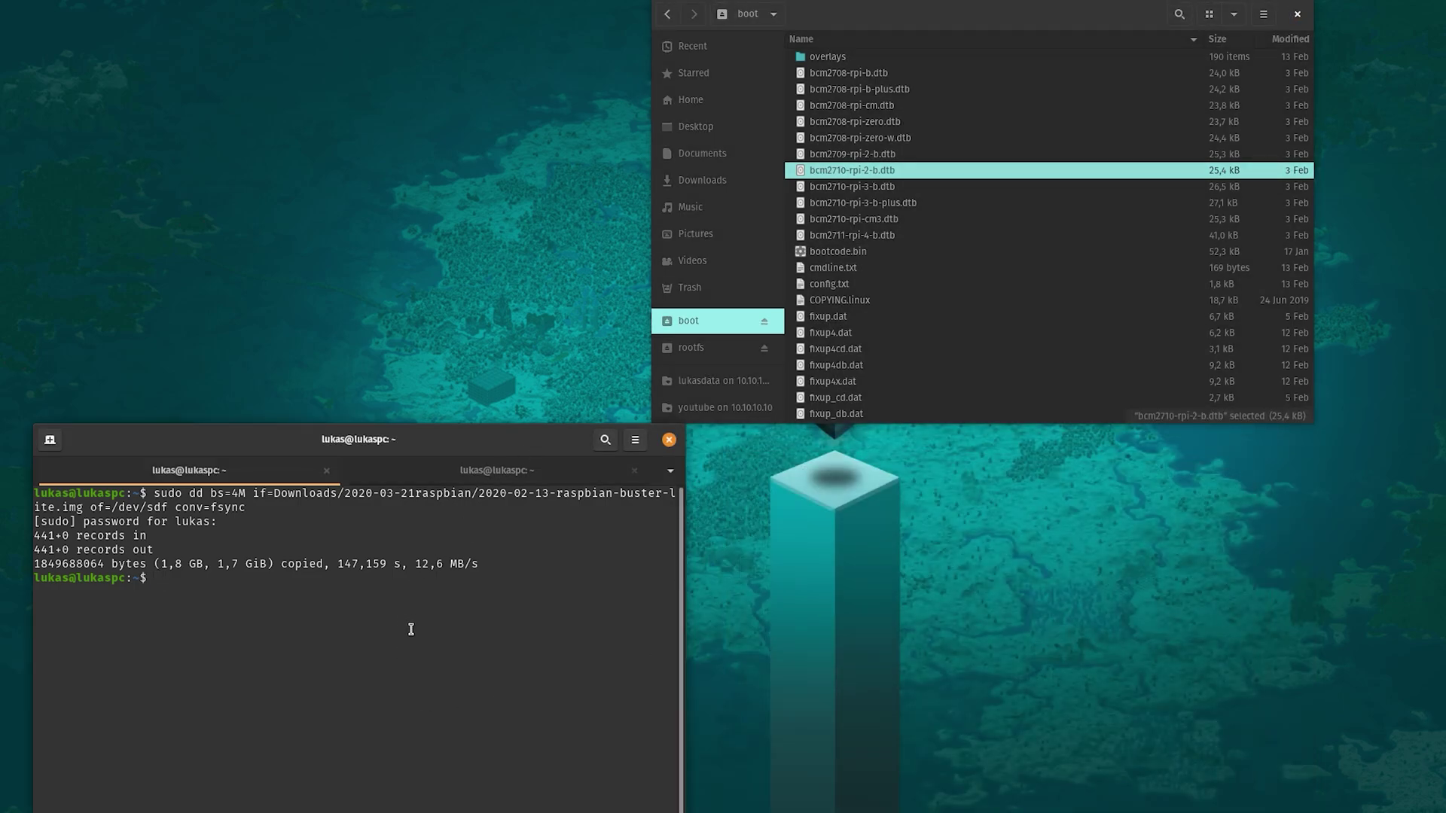
# Create an empty ssh file in /media/lukas/boot/ with touch ssh and confirm it in Files
pyautogui.write('cd /media/lukas/boot/')
pyautogui.press('Return')
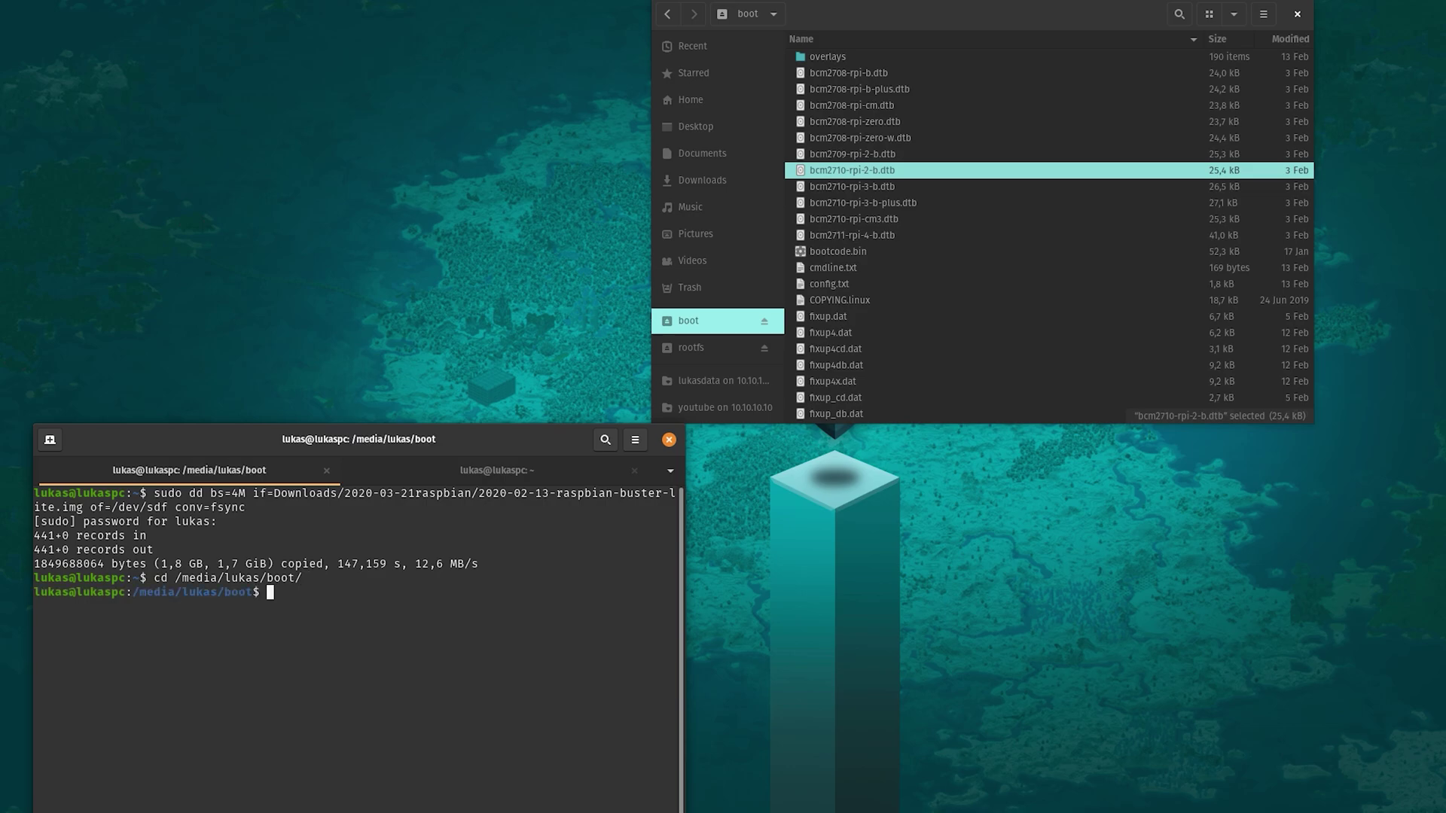
pyautogui.write('touch ssh')
pyautogui.press('Return')
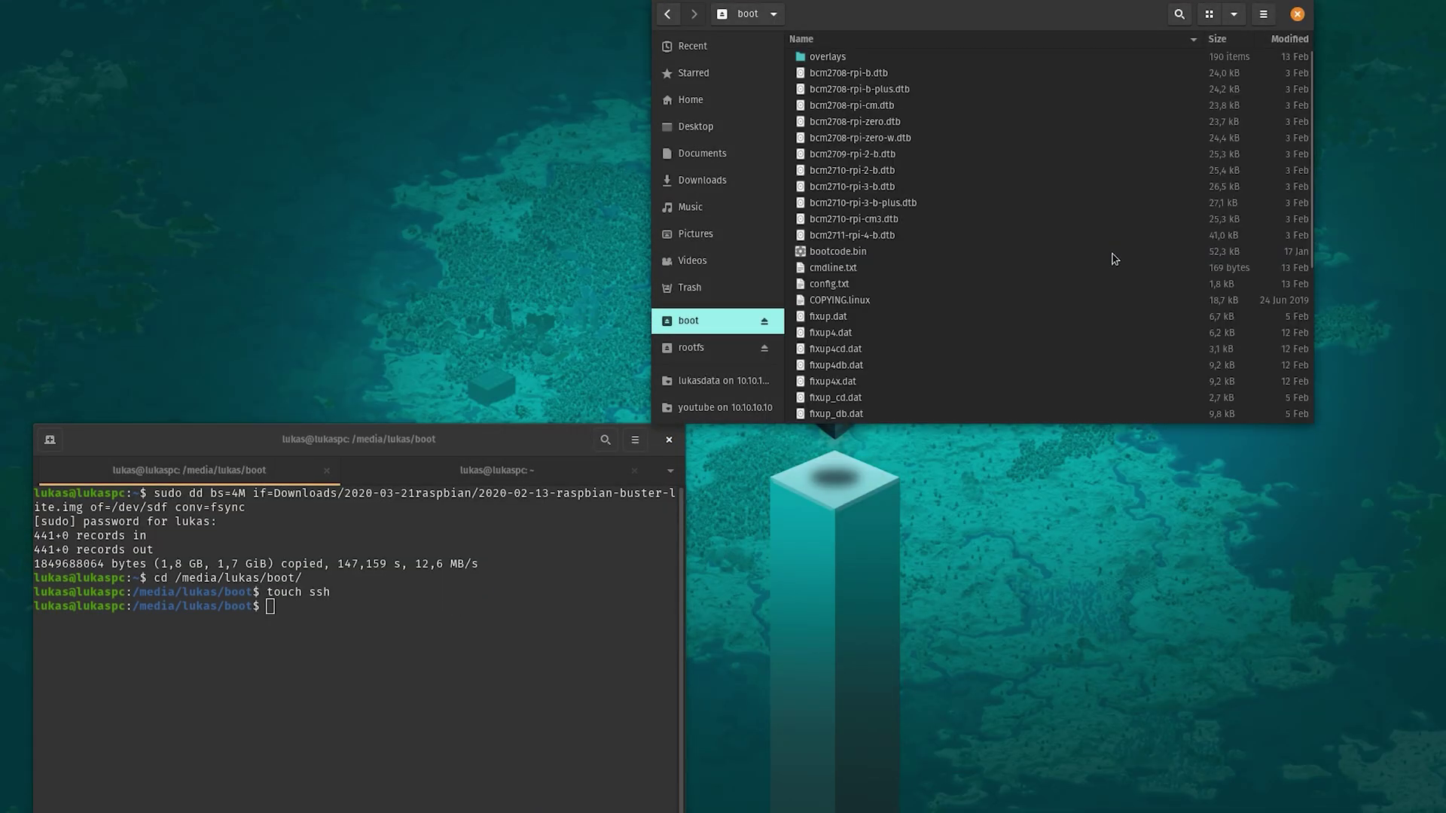
pyautogui.scroll(-5, 1113, 263)
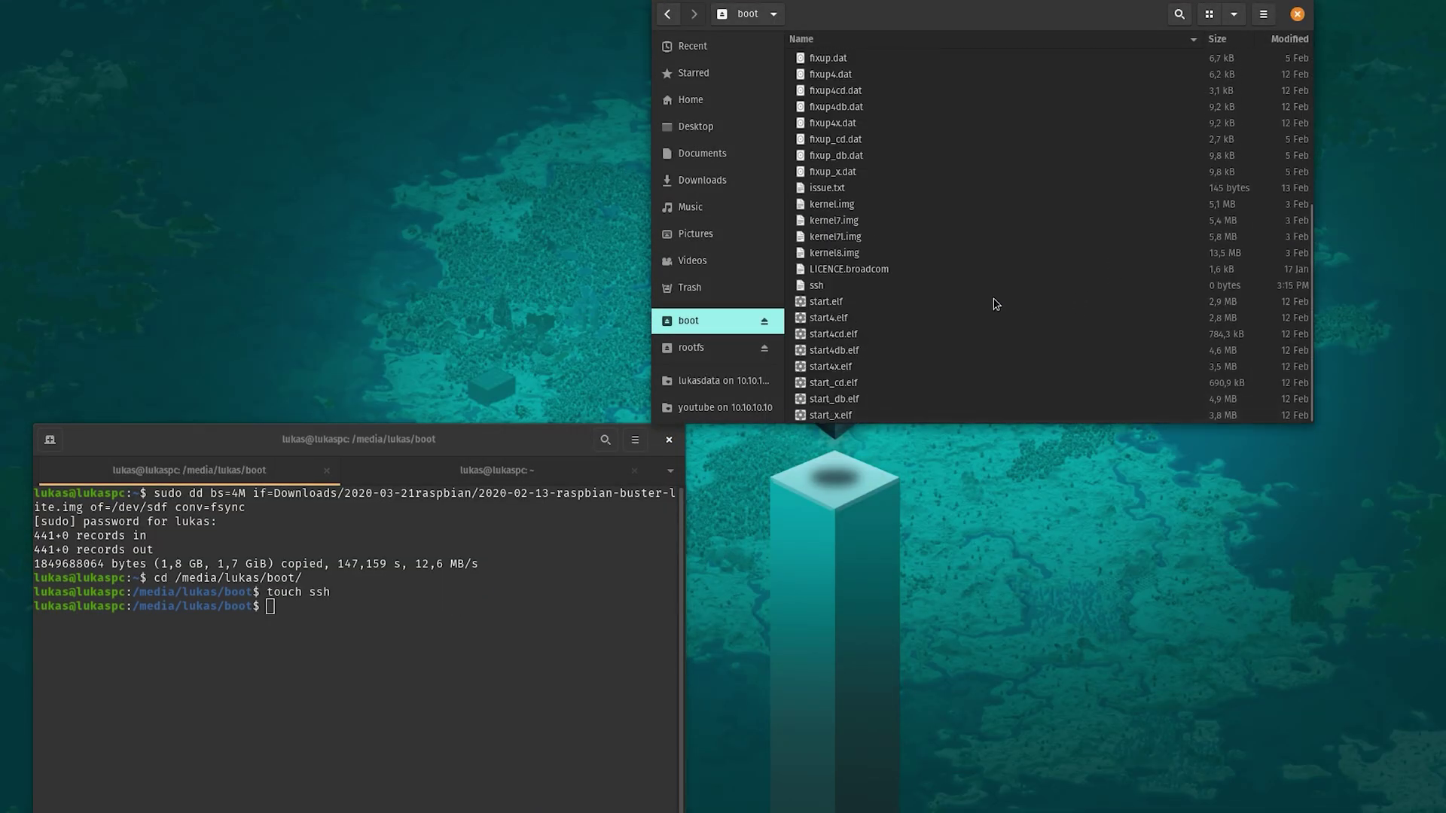
pyautogui.click(846, 289)
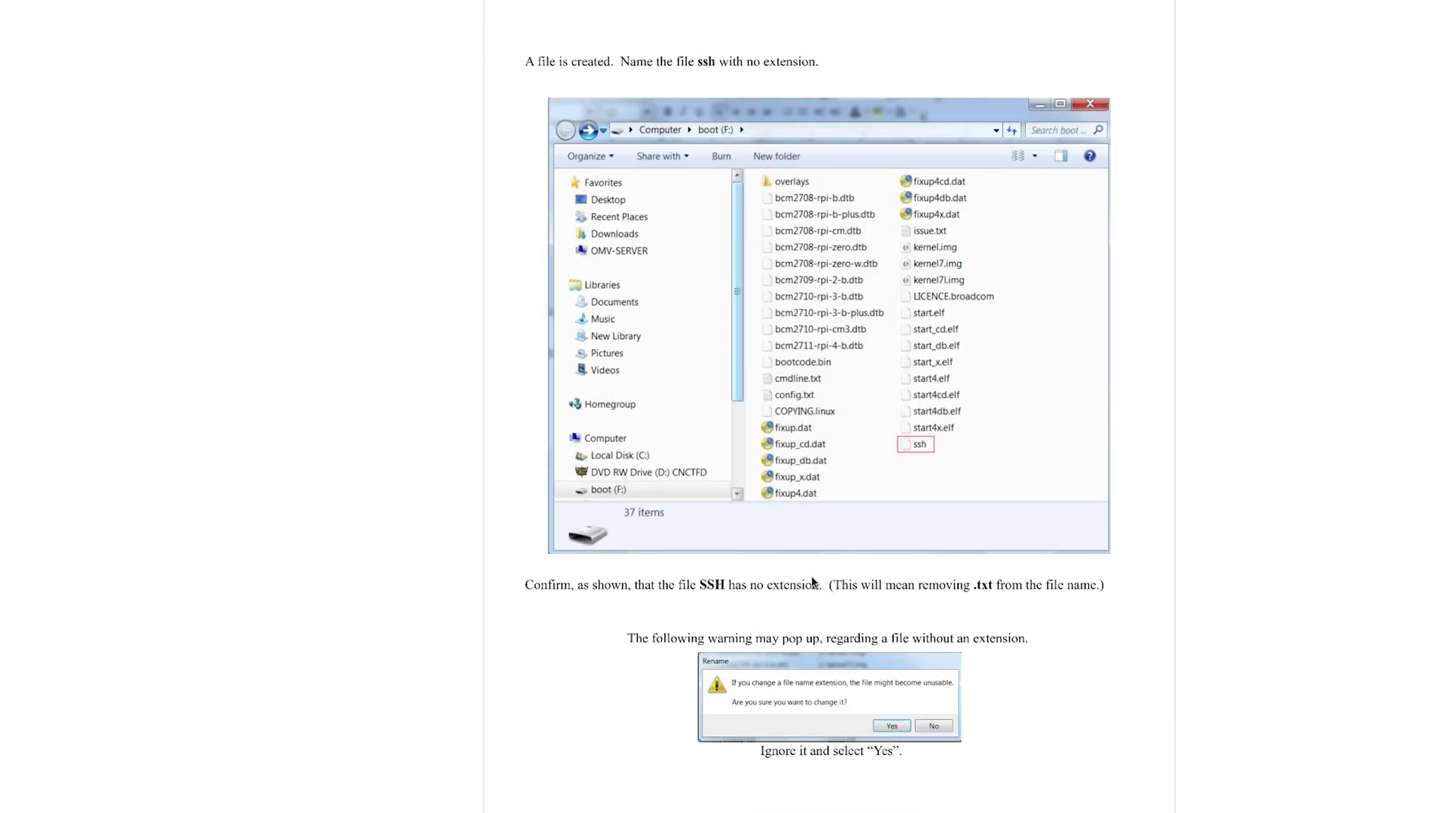
# Scroll the PDF guide past 'The First Boot' to page 13's 'Raspbian - First Time Logon' section
pyautogui.scroll(-3, 848, 593)
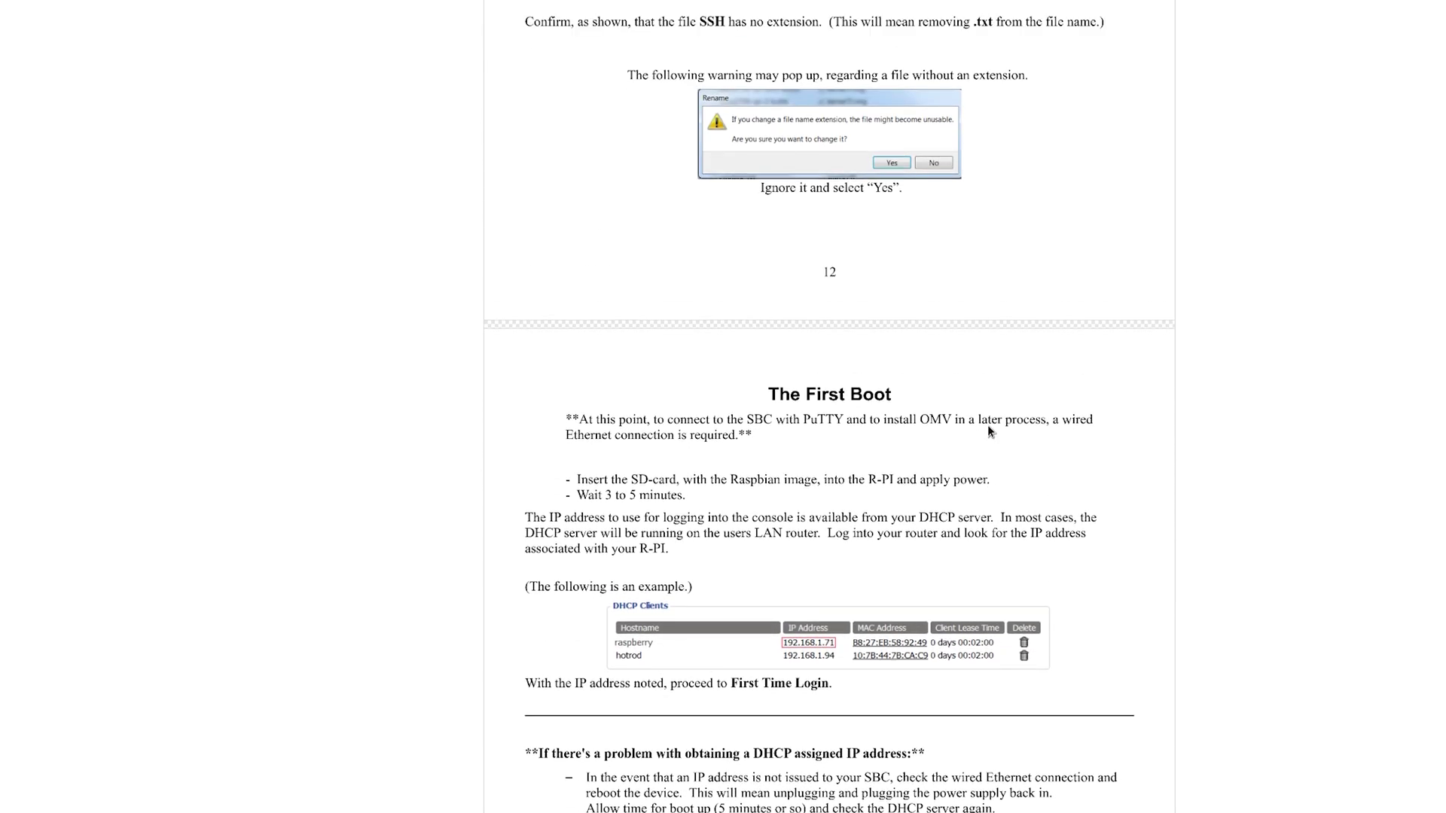
pyautogui.scroll(20, 1010, 452)
pyautogui.scroll(9, 1295, 571)
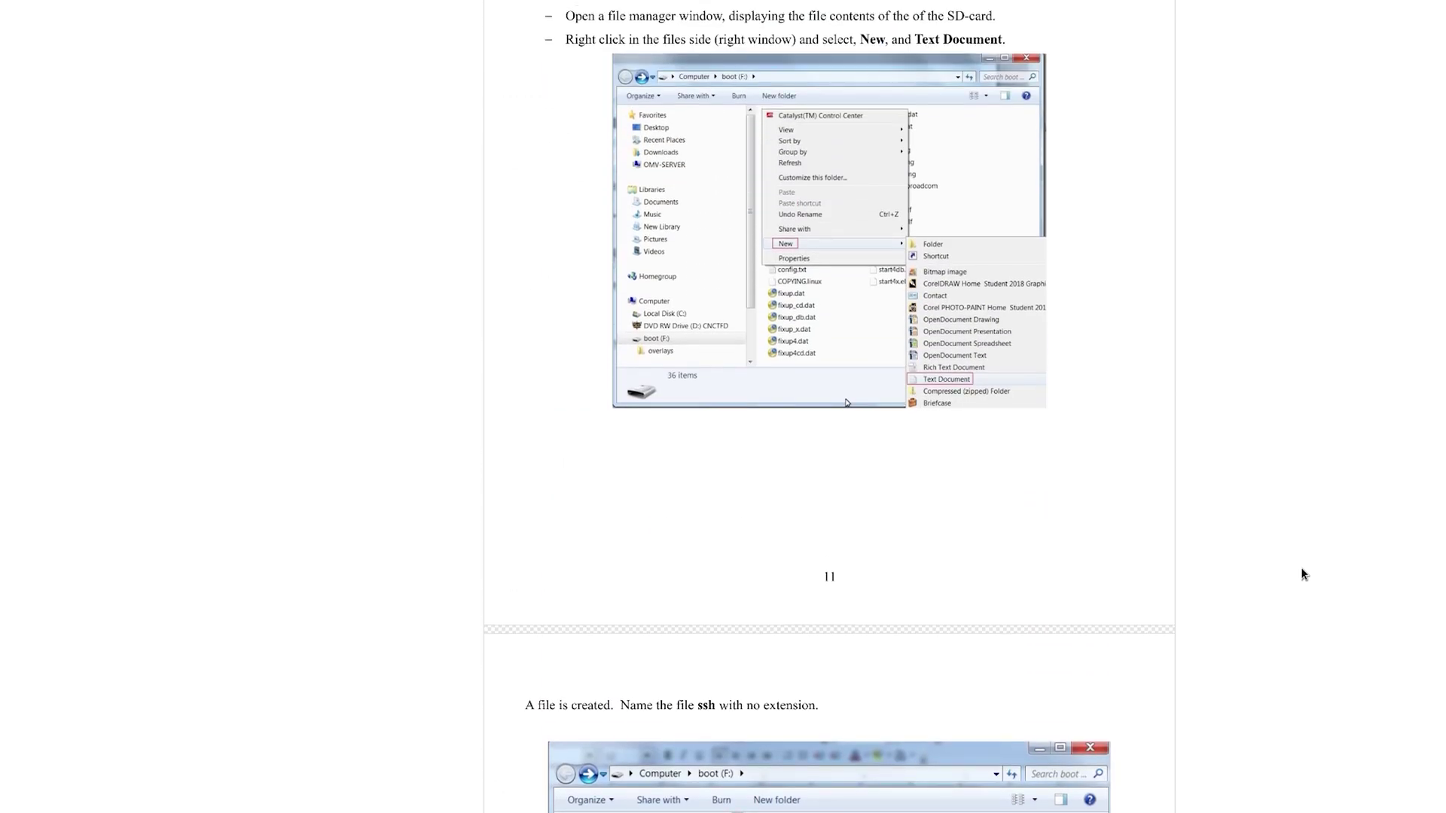
pyautogui.scroll(-20, 1300, 567)
pyautogui.scroll(-16, 1315, 623)
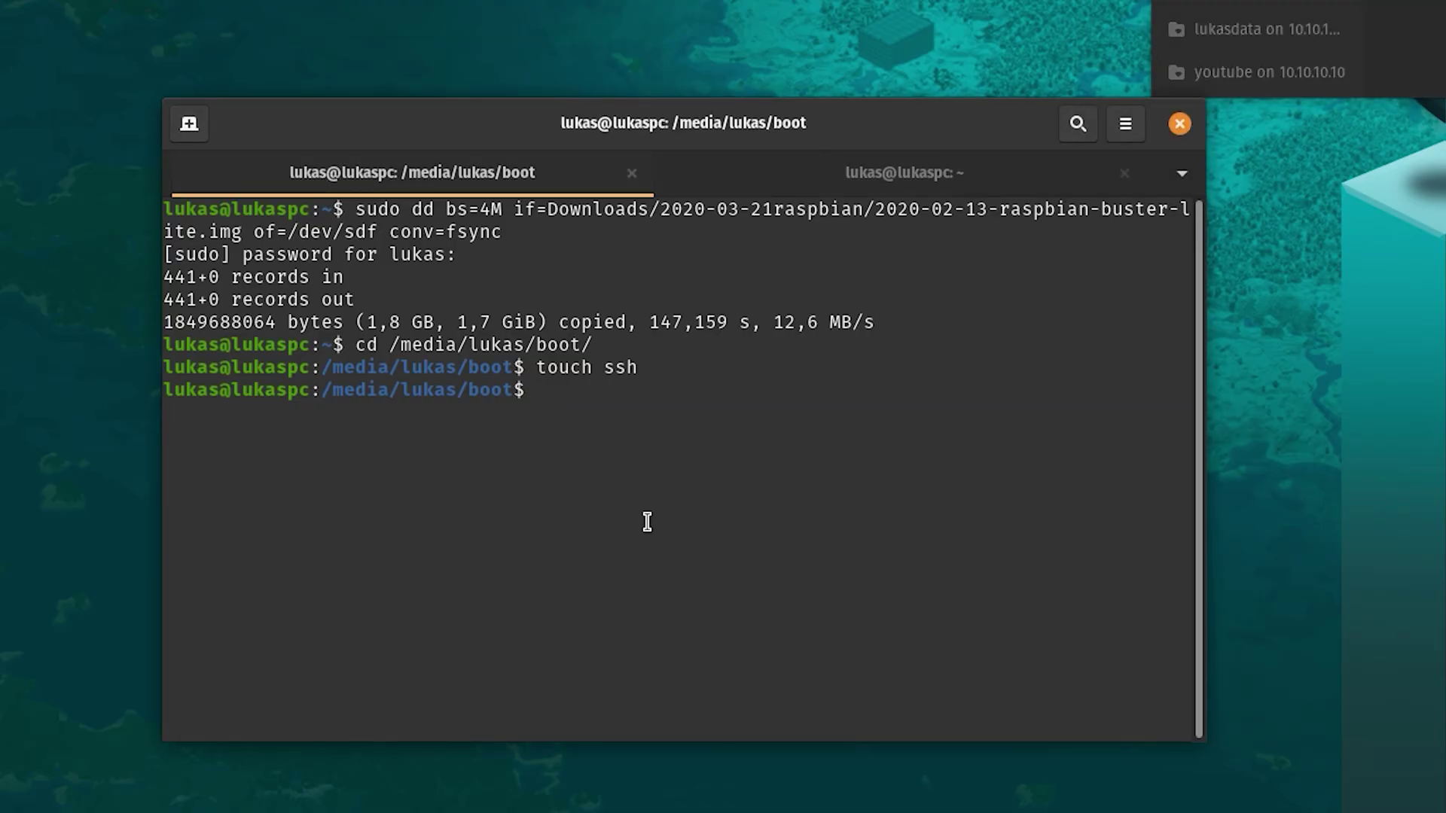
# Run ssh to the Pi at 192.168.178.43, accept its host key and submit the password
pyautogui.write('ssh rapberry@')
pyautogui.write('192.168.178.43')
pyautogui.press('Return')
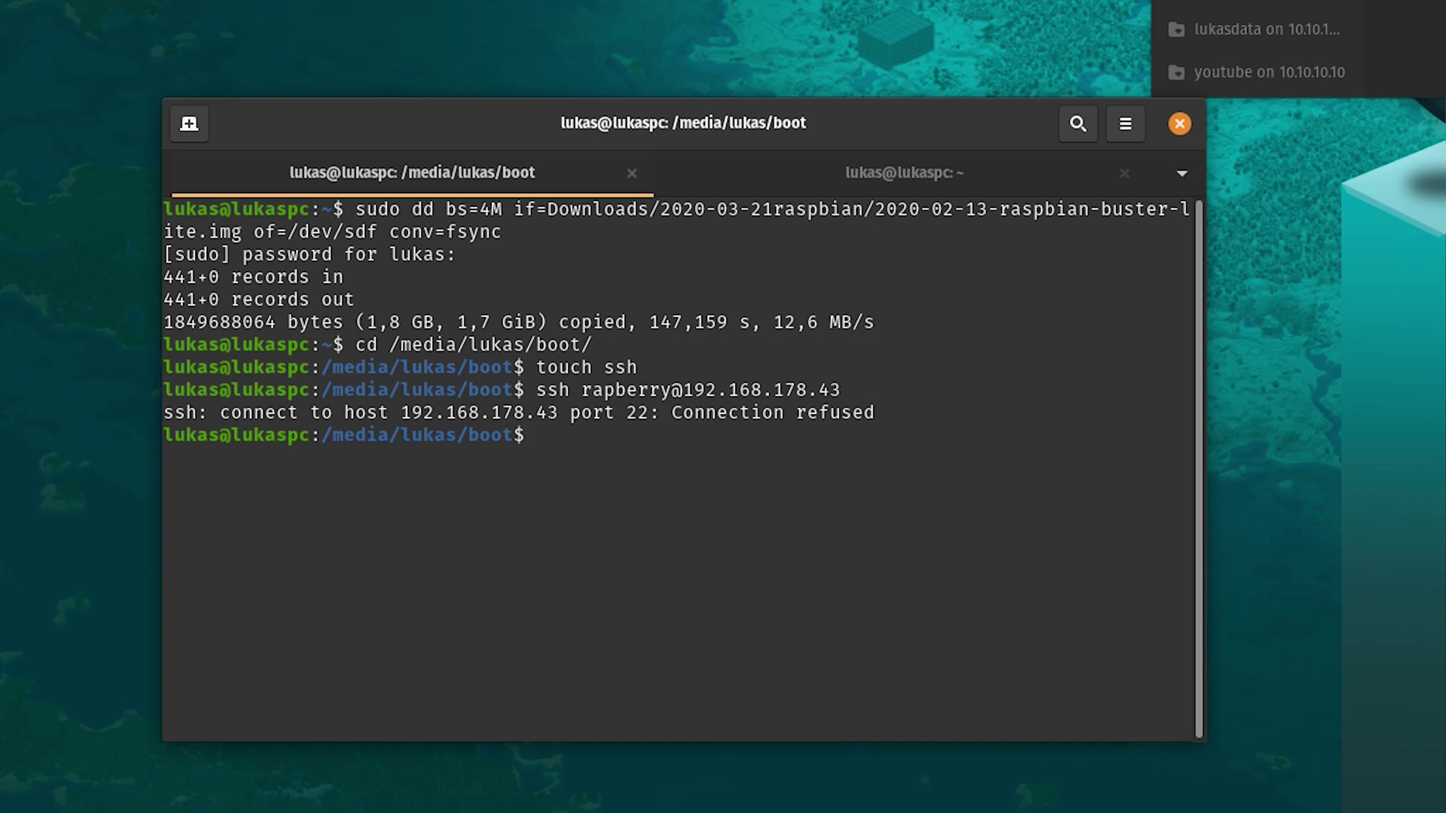
pyautogui.press('Up')
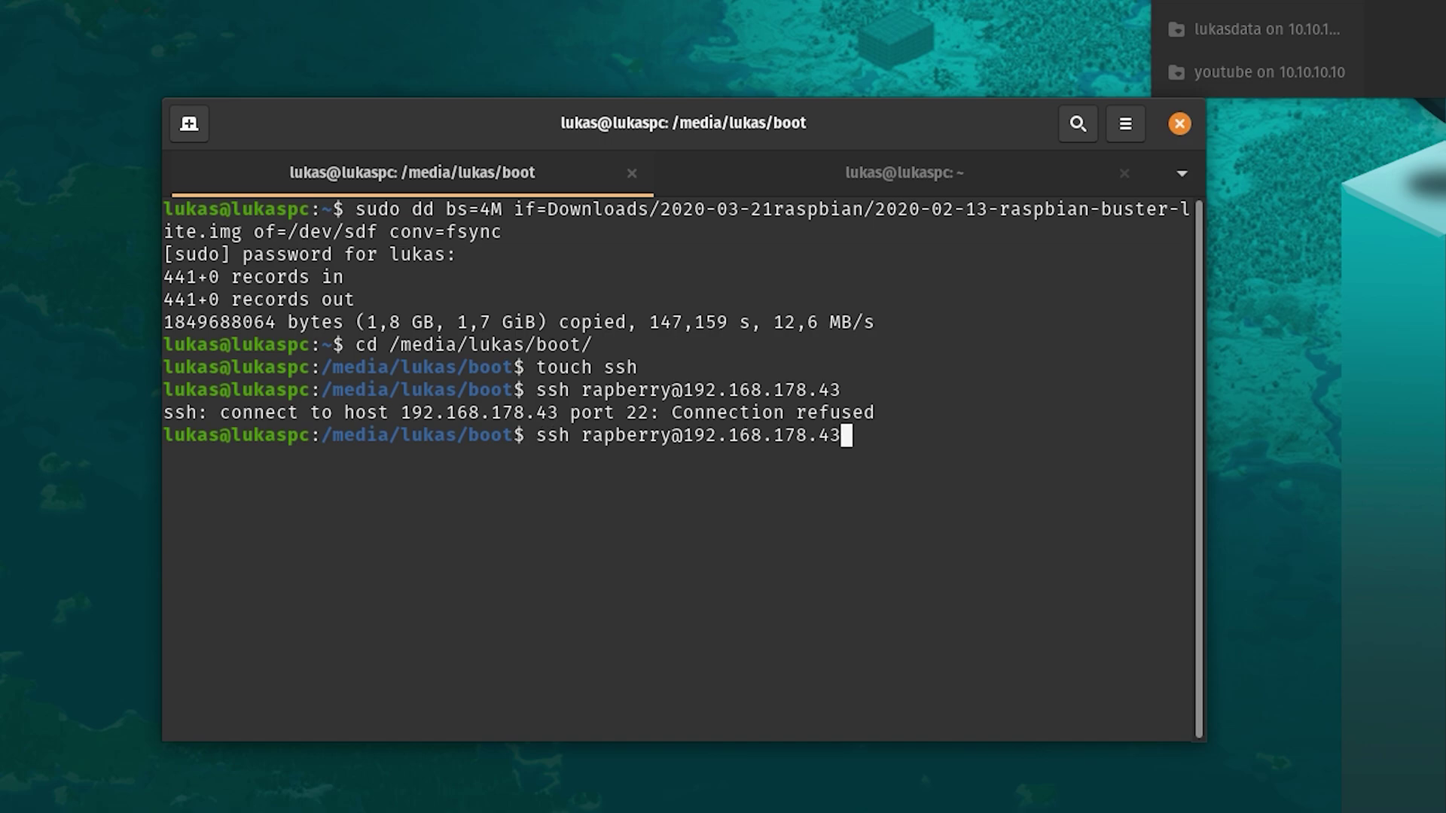
pyautogui.press('Return')
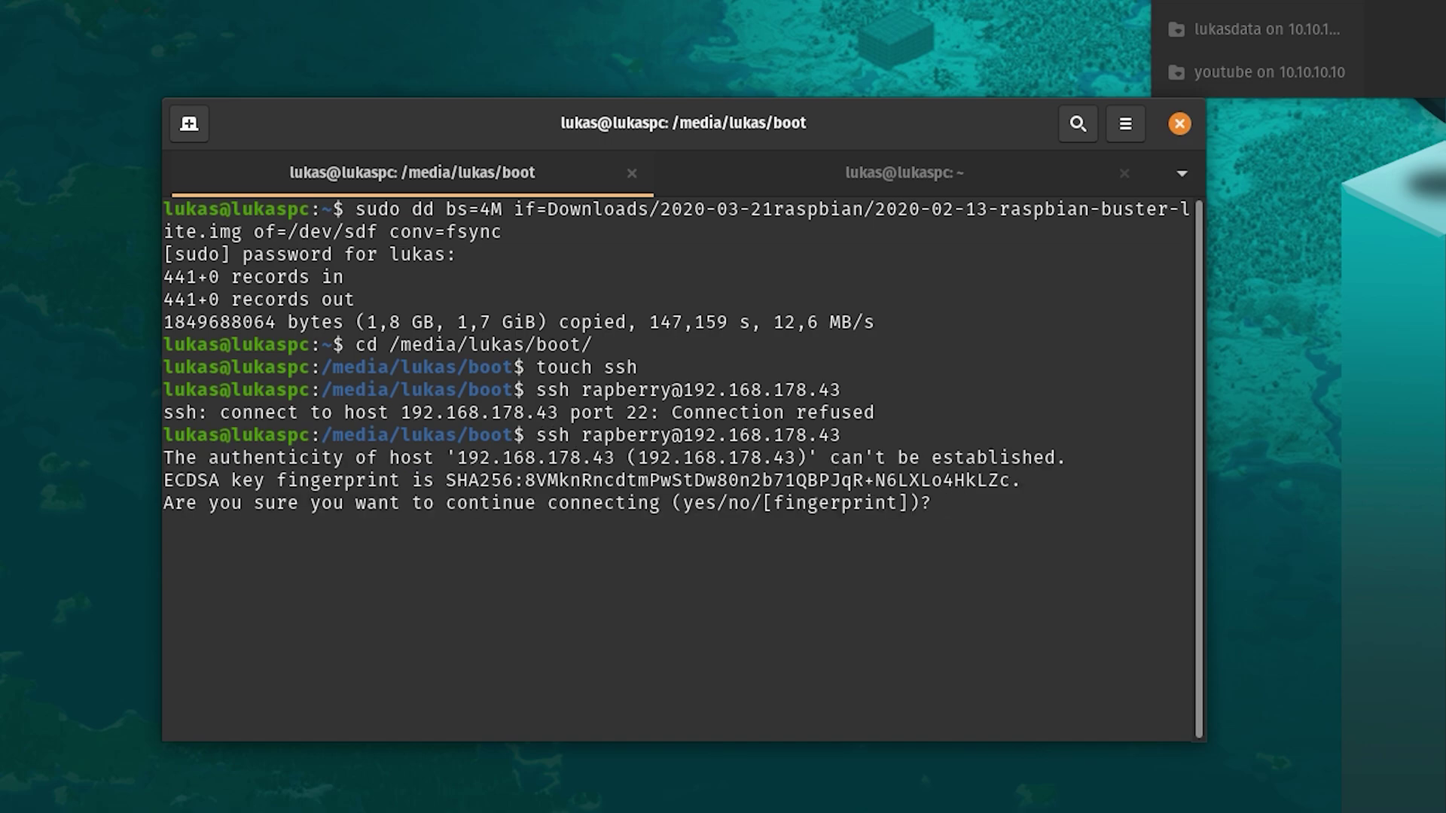
pyautogui.write('yes')
pyautogui.press('Return')
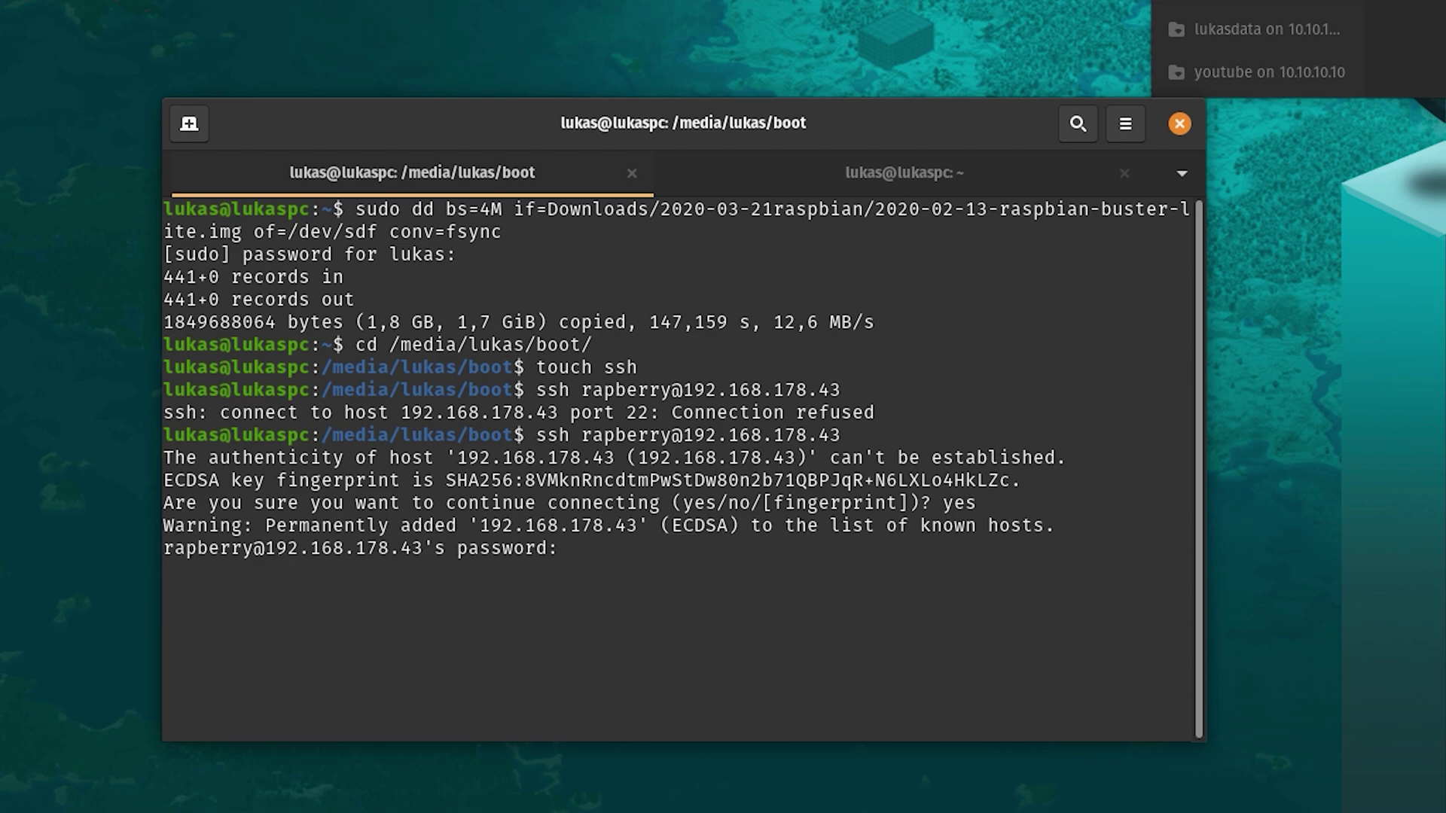
pyautogui.press('Return')
# Correct the misspelled user name in the ssh command and retry the password login
pyautogui.hotkey('ctrl', 'c')
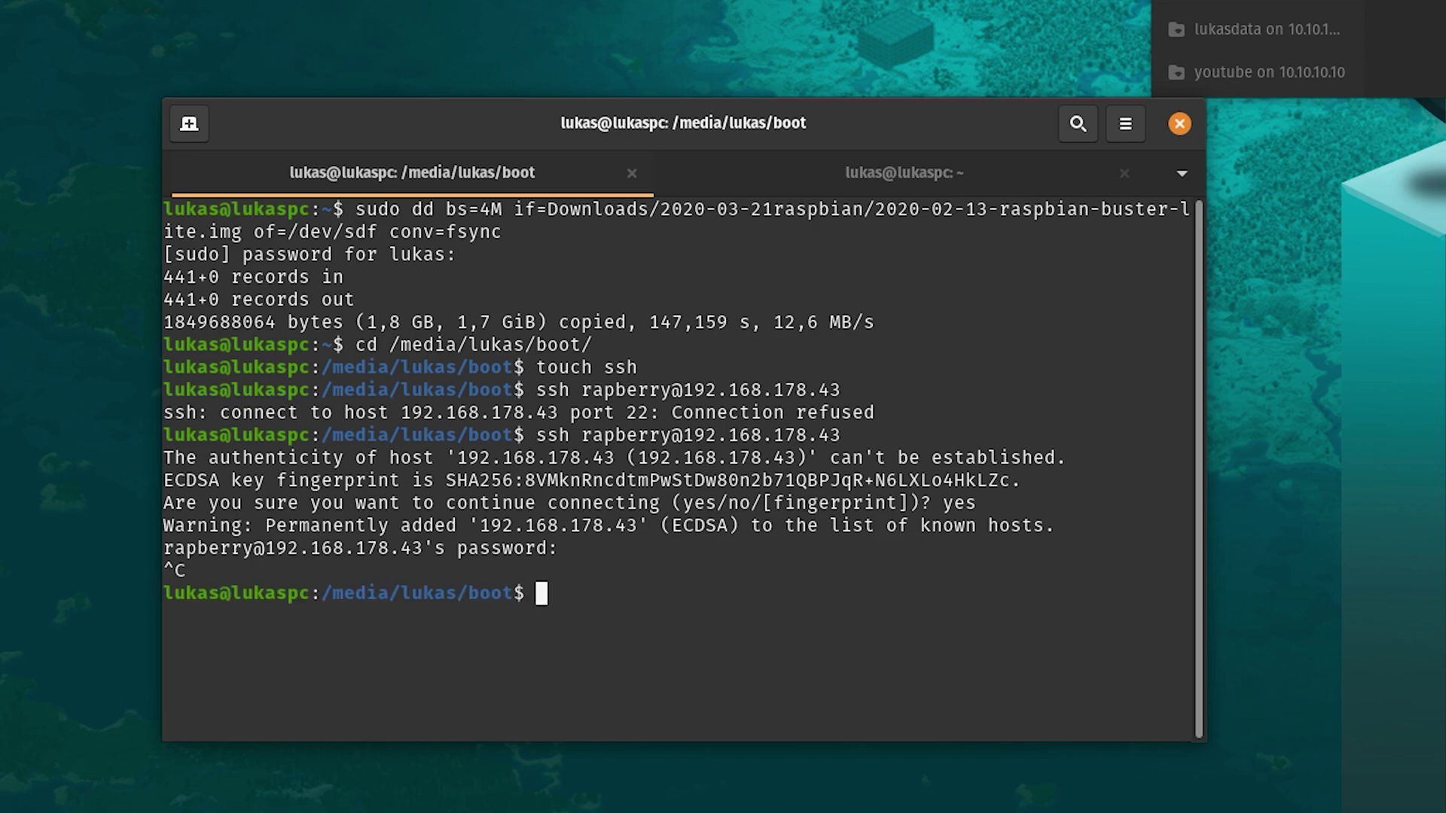
pyautogui.press('Up')
pyautogui.press('Left')
pyautogui.press('Left')
pyautogui.press('Left')
pyautogui.press('Left')
pyautogui.press('Left')
pyautogui.press('Left')
pyautogui.press('Left')
pyautogui.press('Left')
pyautogui.press('Left')
pyautogui.press('Left')
pyautogui.press('Left')
pyautogui.press('Left')
pyautogui.press('Left')
pyautogui.press('Left')
pyautogui.press('Left')
pyautogui.press('Left')
pyautogui.press('Left')
pyautogui.press('Left')
pyautogui.press('Left')
pyautogui.press('Left')
pyautogui.press('Left')
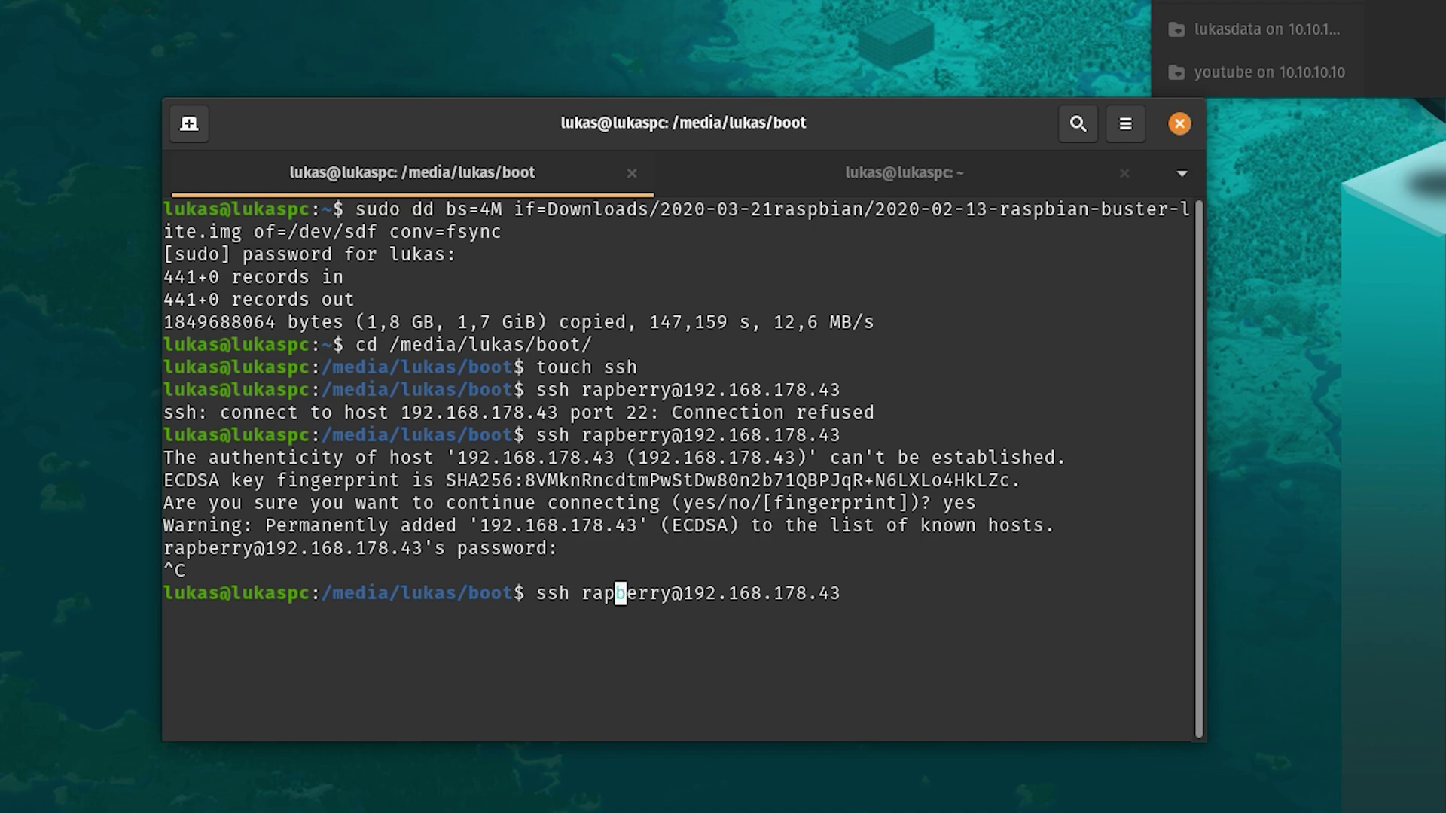
pyautogui.write('s')
pyautogui.press('Return')
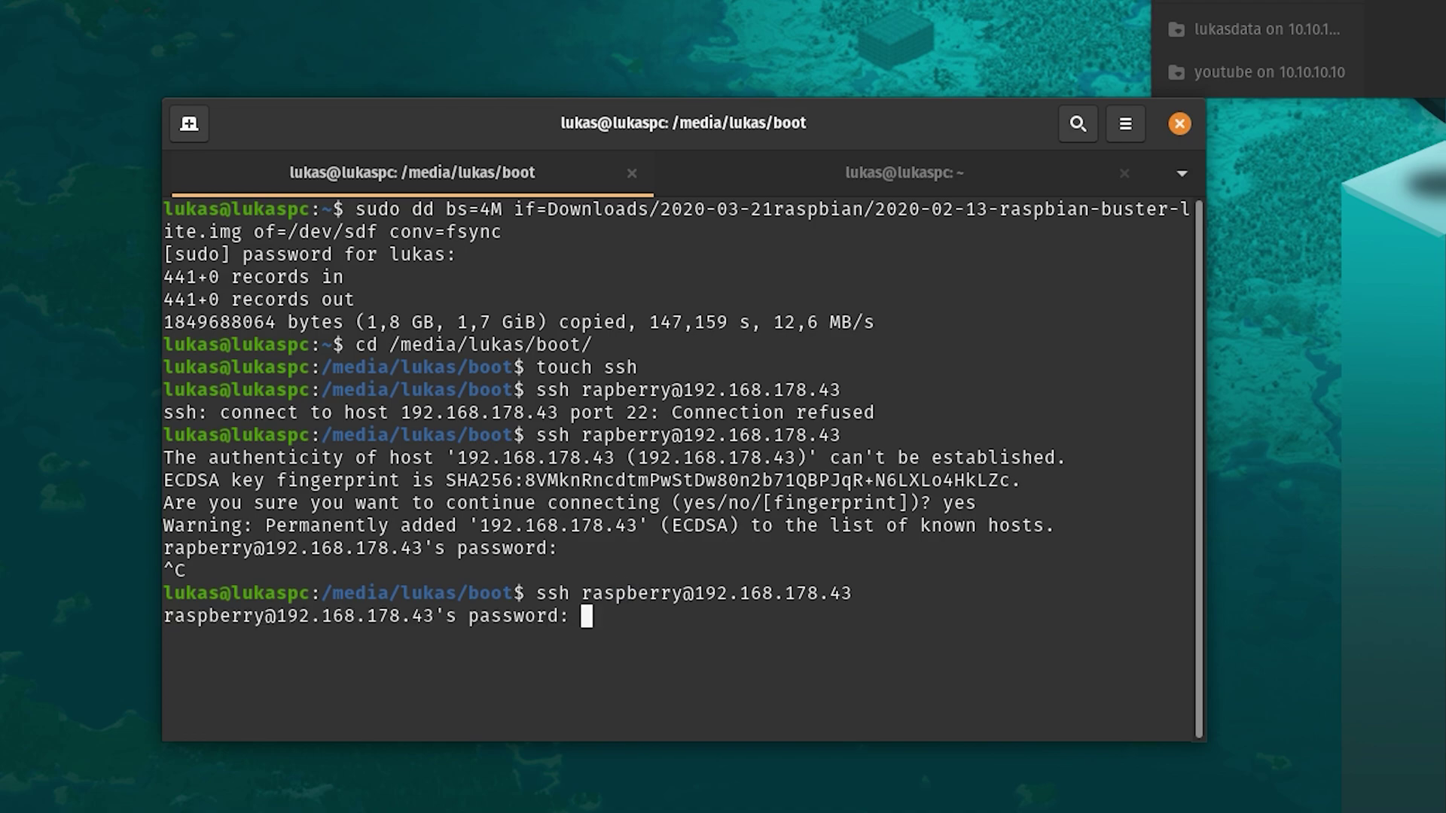
pyautogui.press('Return')
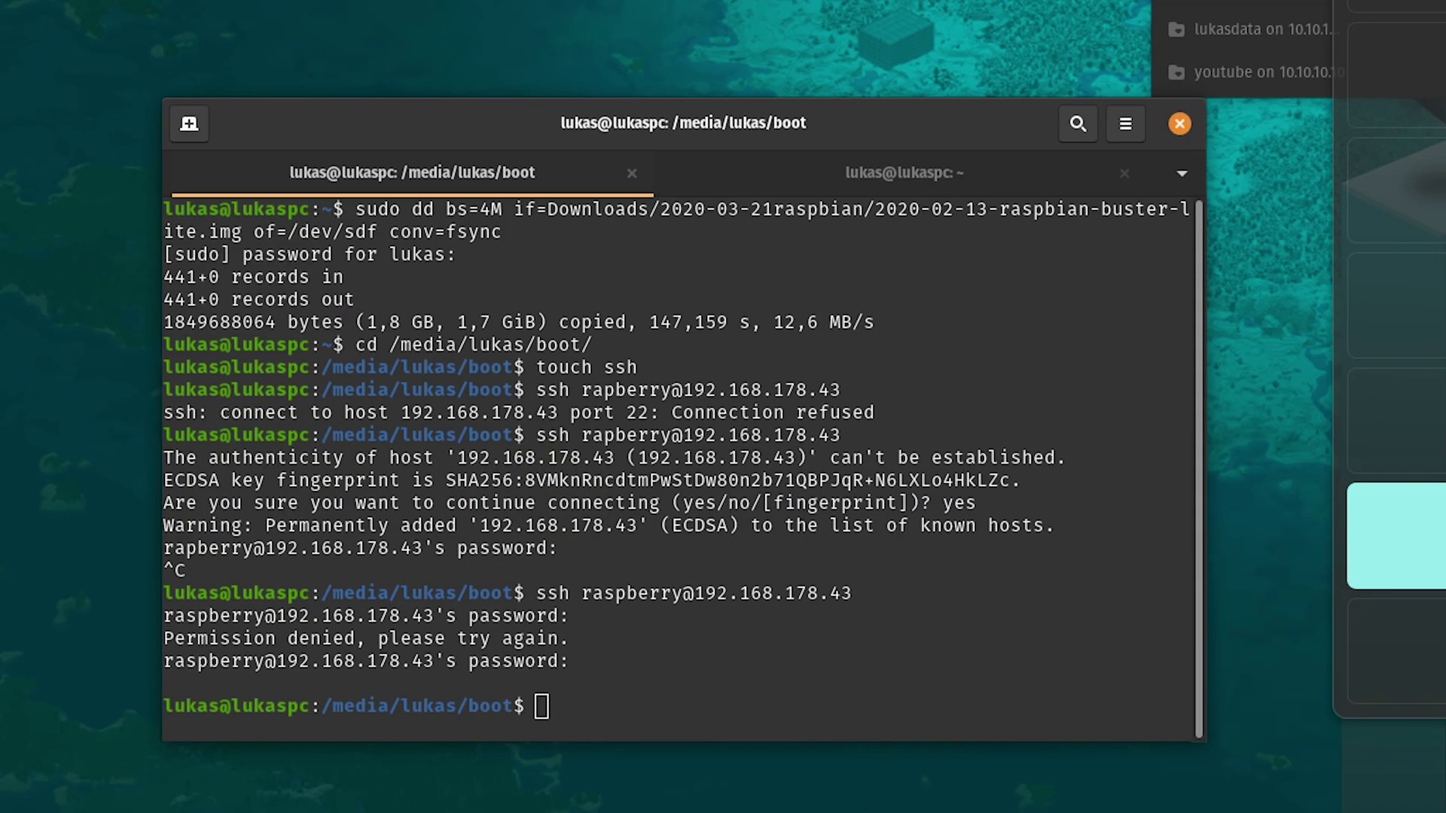
# Reconnect to 192.168.178.43 with the user name changed to pi and enter the login password
pyautogui.press('Up')
pyautogui.press('Left')
pyautogui.press('Left')
pyautogui.press('Left')
pyautogui.press('Left')
pyautogui.press('Left')
pyautogui.press('Left')
pyautogui.press('Left')
pyautogui.press('Left')
pyautogui.press('Left')
pyautogui.press('Left')
pyautogui.press('Left')
pyautogui.press('Left')
pyautogui.press('Left')
pyautogui.press('Left')
pyautogui.press('Left')
pyautogui.press('Return')
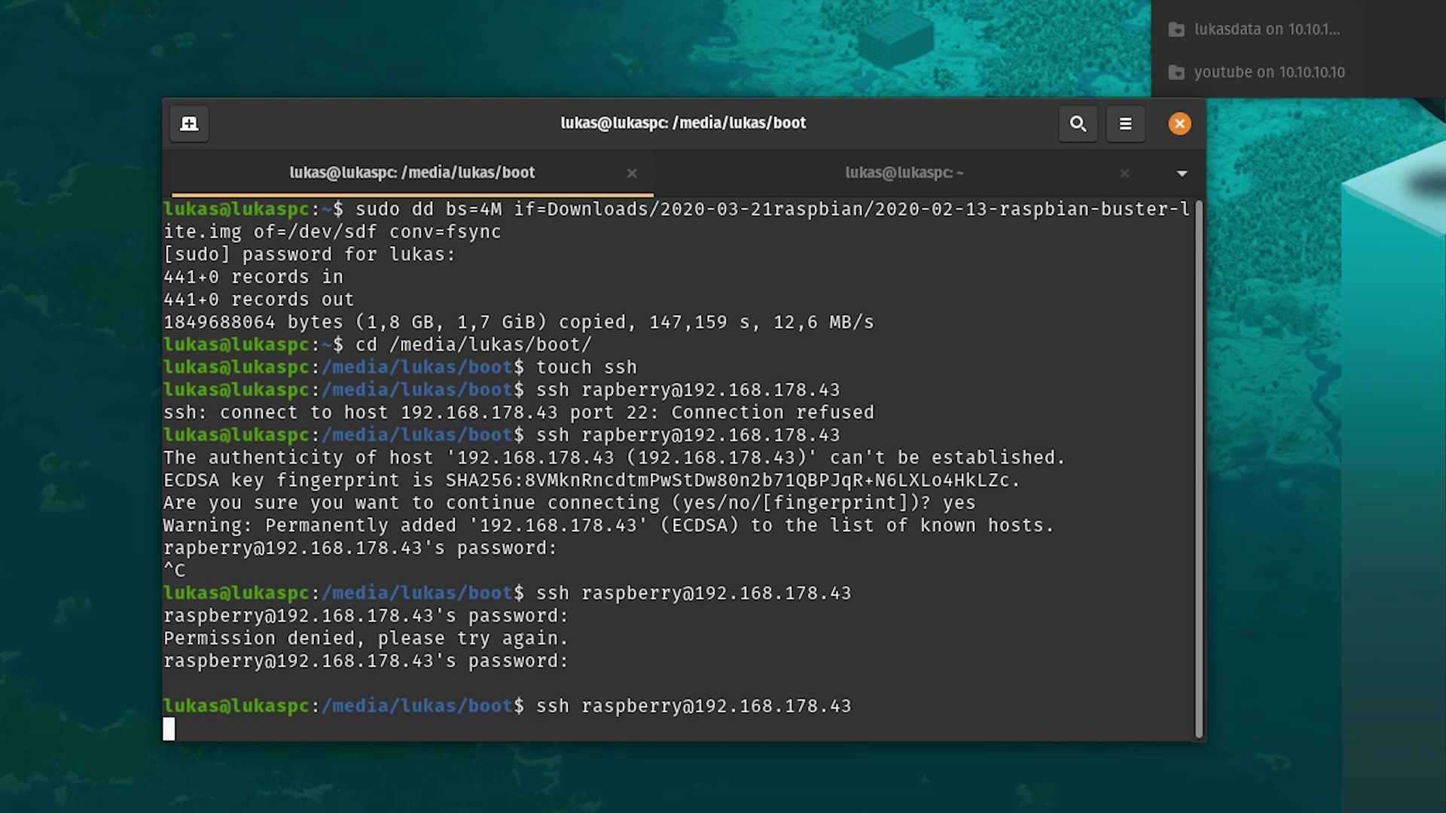
pyautogui.hotkey('ctrl', 'c')
pyautogui.press('Up')
pyautogui.press('Left')
pyautogui.press('Left')
pyautogui.press('Left')
pyautogui.press('Left')
pyautogui.press('Left')
pyautogui.press('Left')
pyautogui.press('Left')
pyautogui.press('Left')
pyautogui.press('Left')
pyautogui.press('Left')
pyautogui.press('Left')
pyautogui.press('Left')
pyautogui.press('Left')
pyautogui.press('Left')
pyautogui.press('Left')
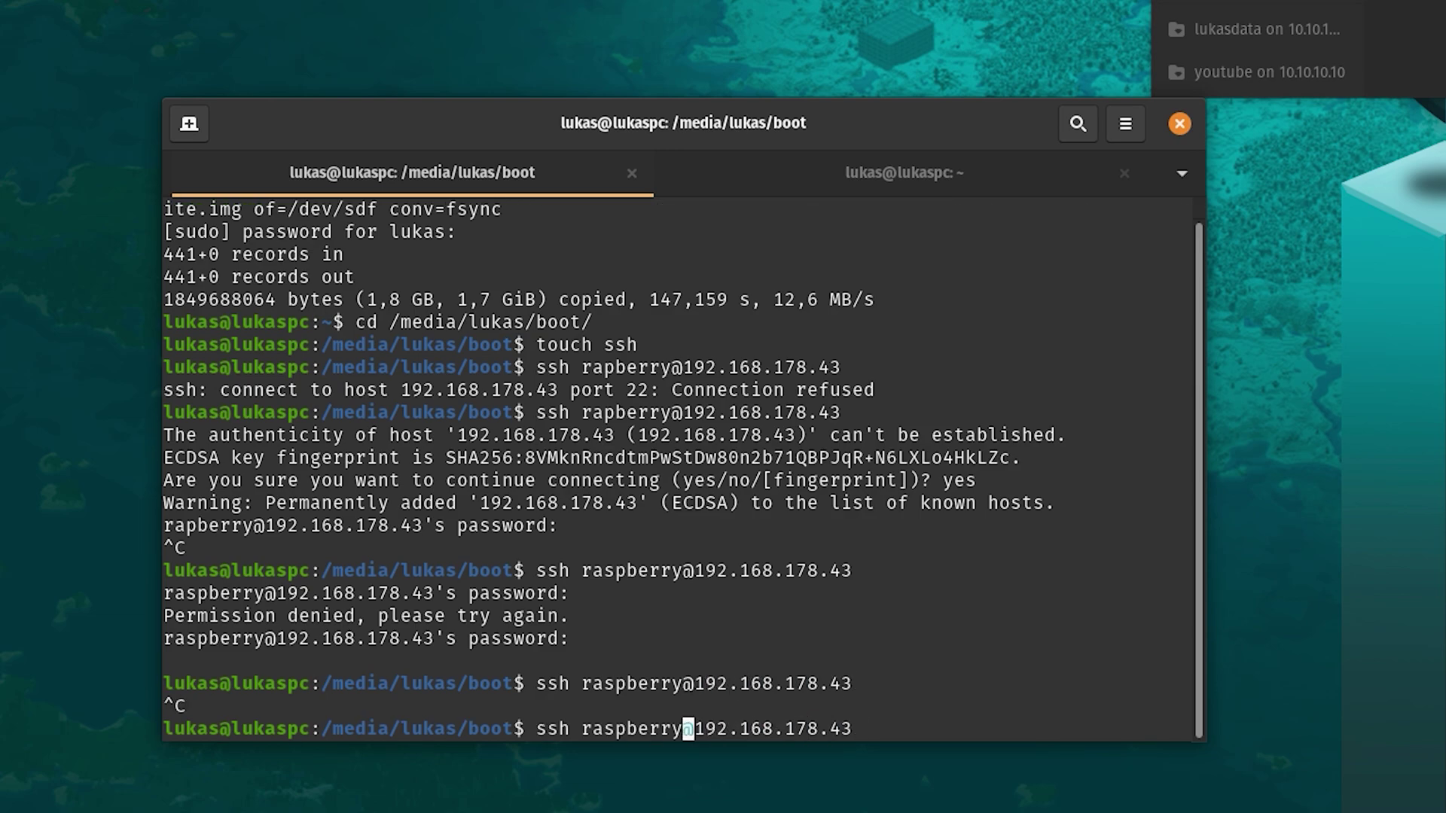
pyautogui.press('BackSpace')
pyautogui.press('BackSpace')
pyautogui.press('BackSpace')
pyautogui.press('BackSpace')
pyautogui.press('BackSpace')
pyautogui.press('BackSpace')
pyautogui.press('BackSpace')
pyautogui.press('BackSpace')
pyautogui.press('BackSpace')
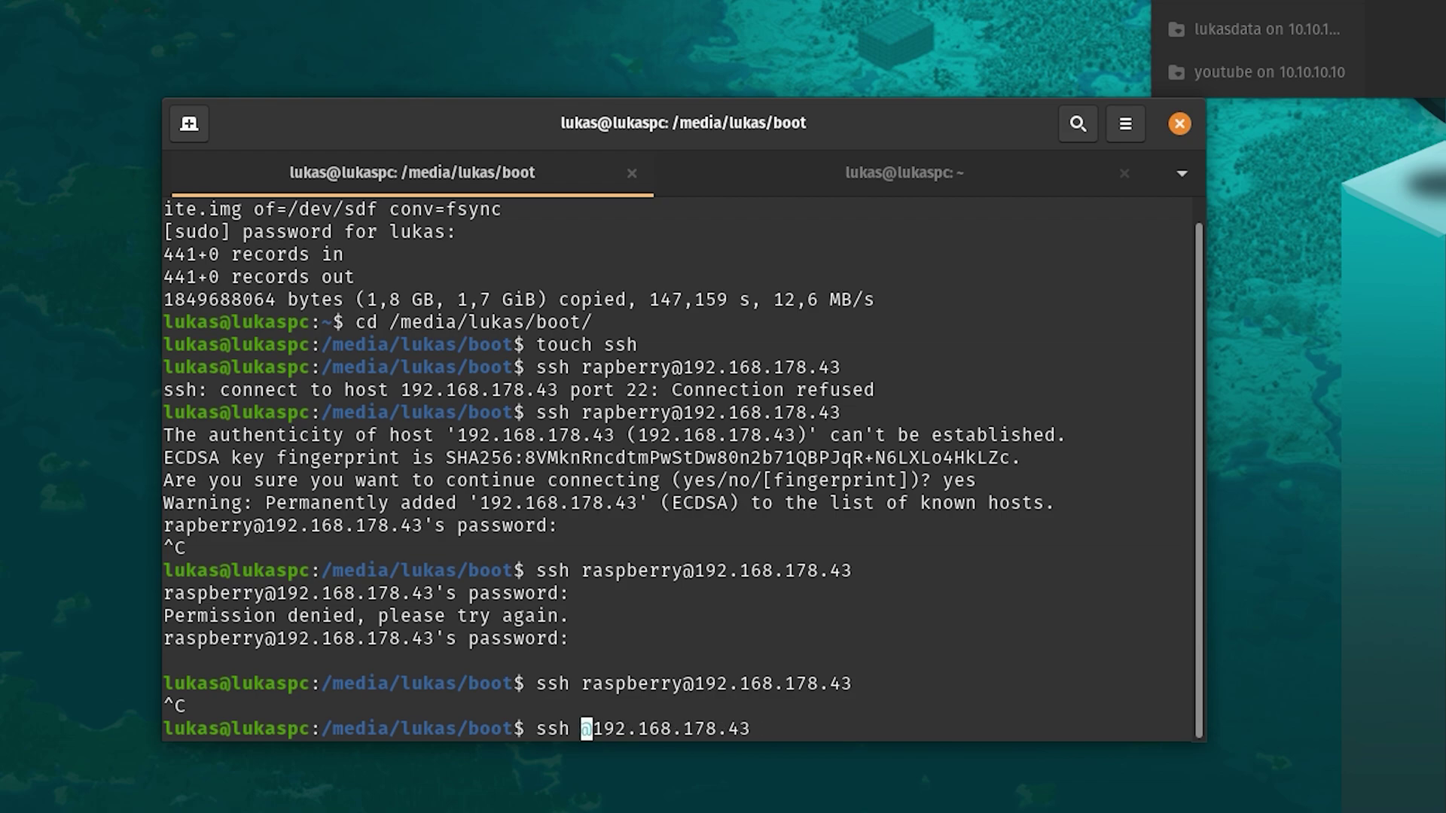
pyautogui.write('pi')
pyautogui.press('Return')
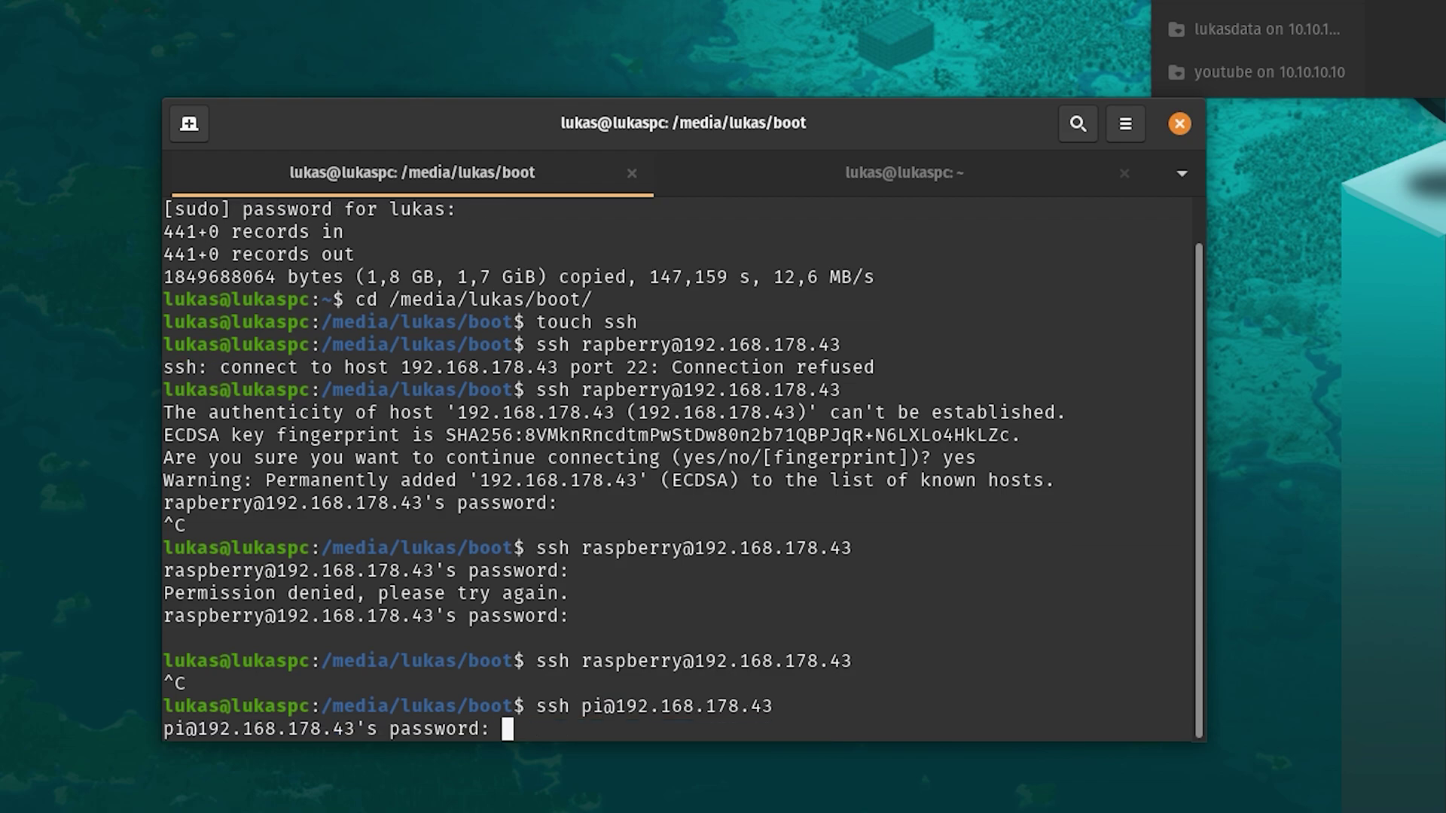
pyautogui.press('Return')
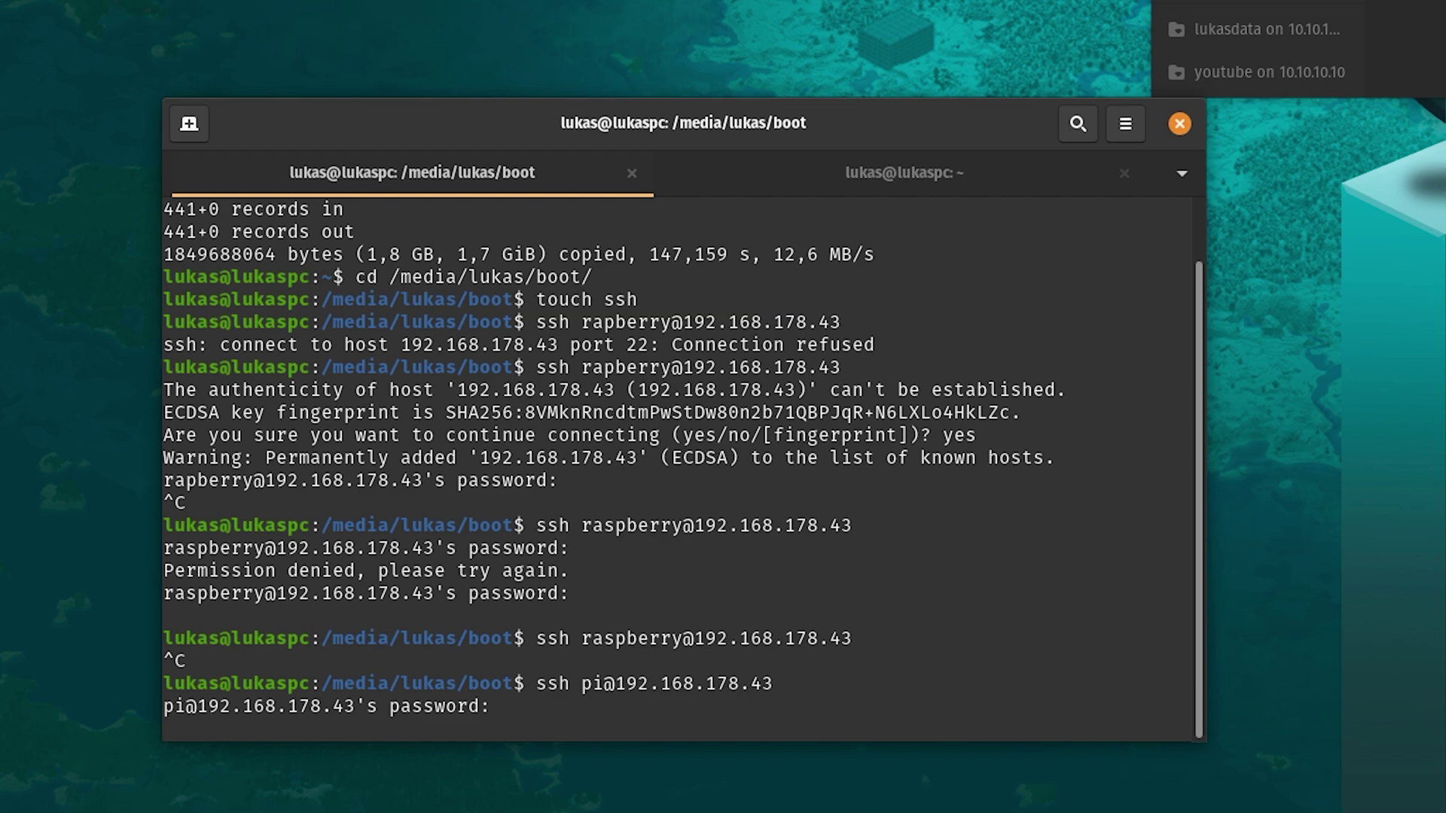
pyautogui.press('Return')
pyautogui.hotkey('ctrl', 'c')
pyautogui.press('Up')
pyautogui.press('Return')
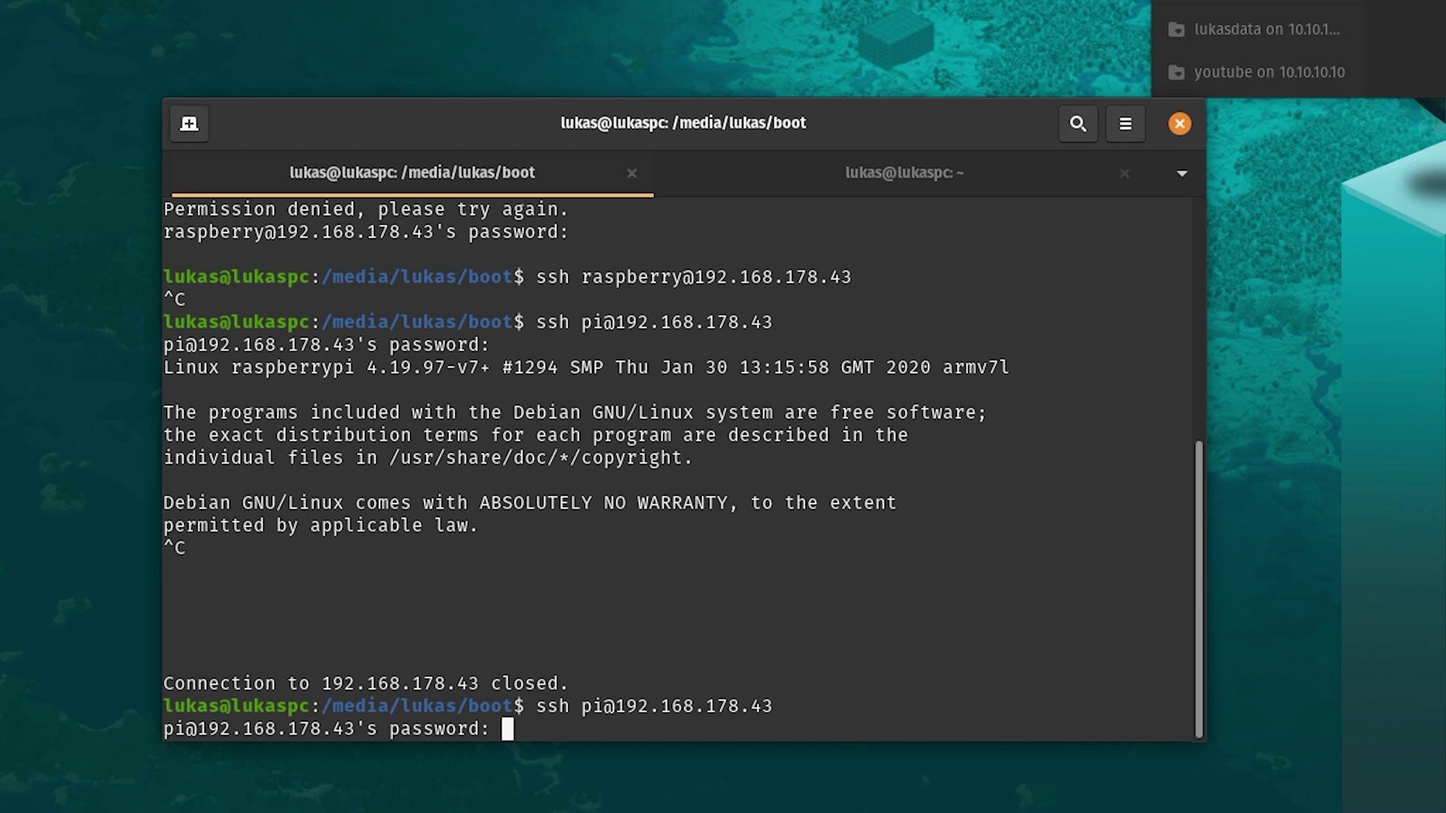
pyautogui.press('Return')
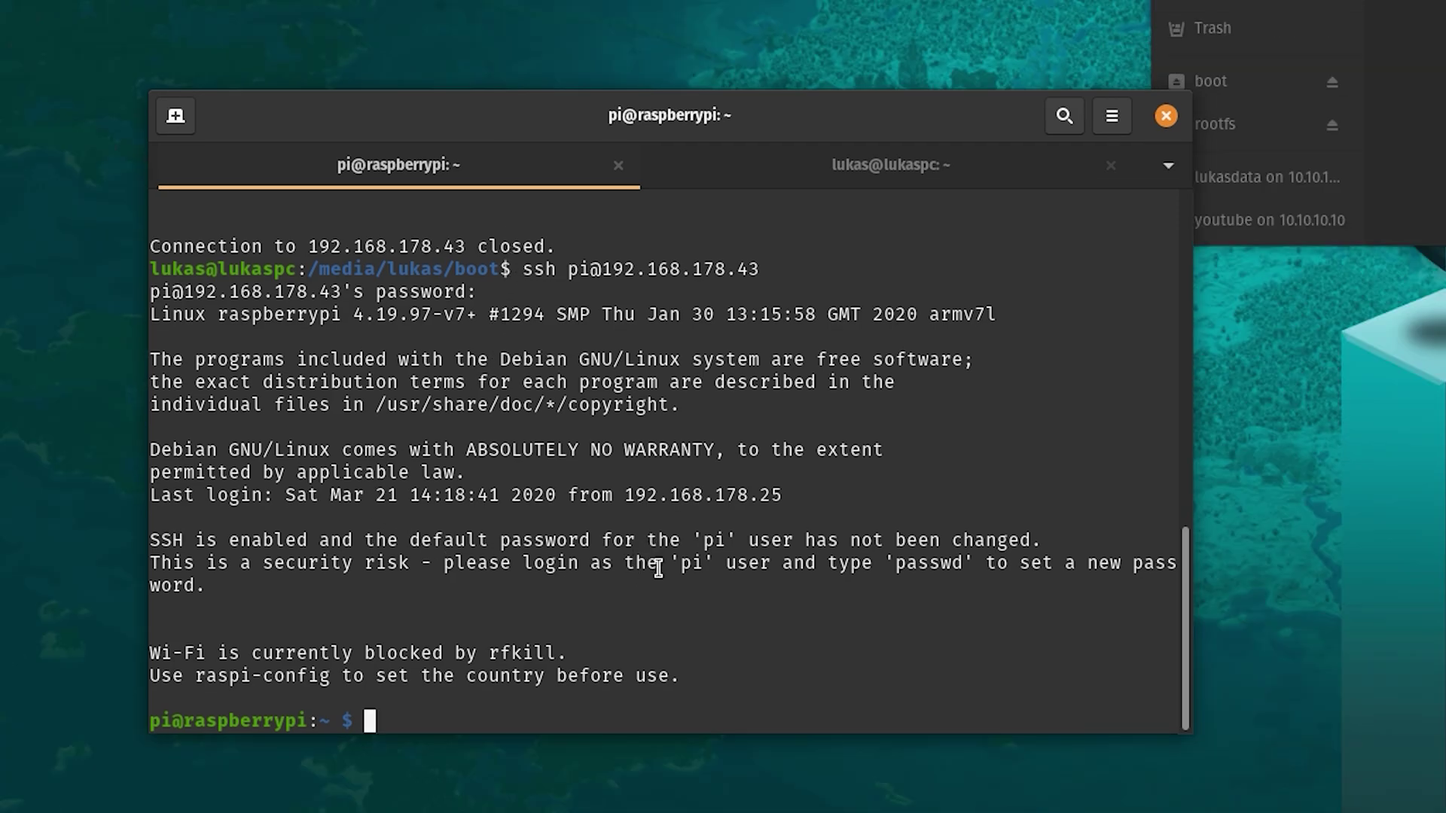
pyautogui.moveTo(639, 570); pyautogui.dragTo(787, 593)
pyautogui.click(787, 666)
# Change the pi user's password with passwd, entering the current, new and retyped passwords
pyautogui.write('passwd')
pyautogui.press('Return')
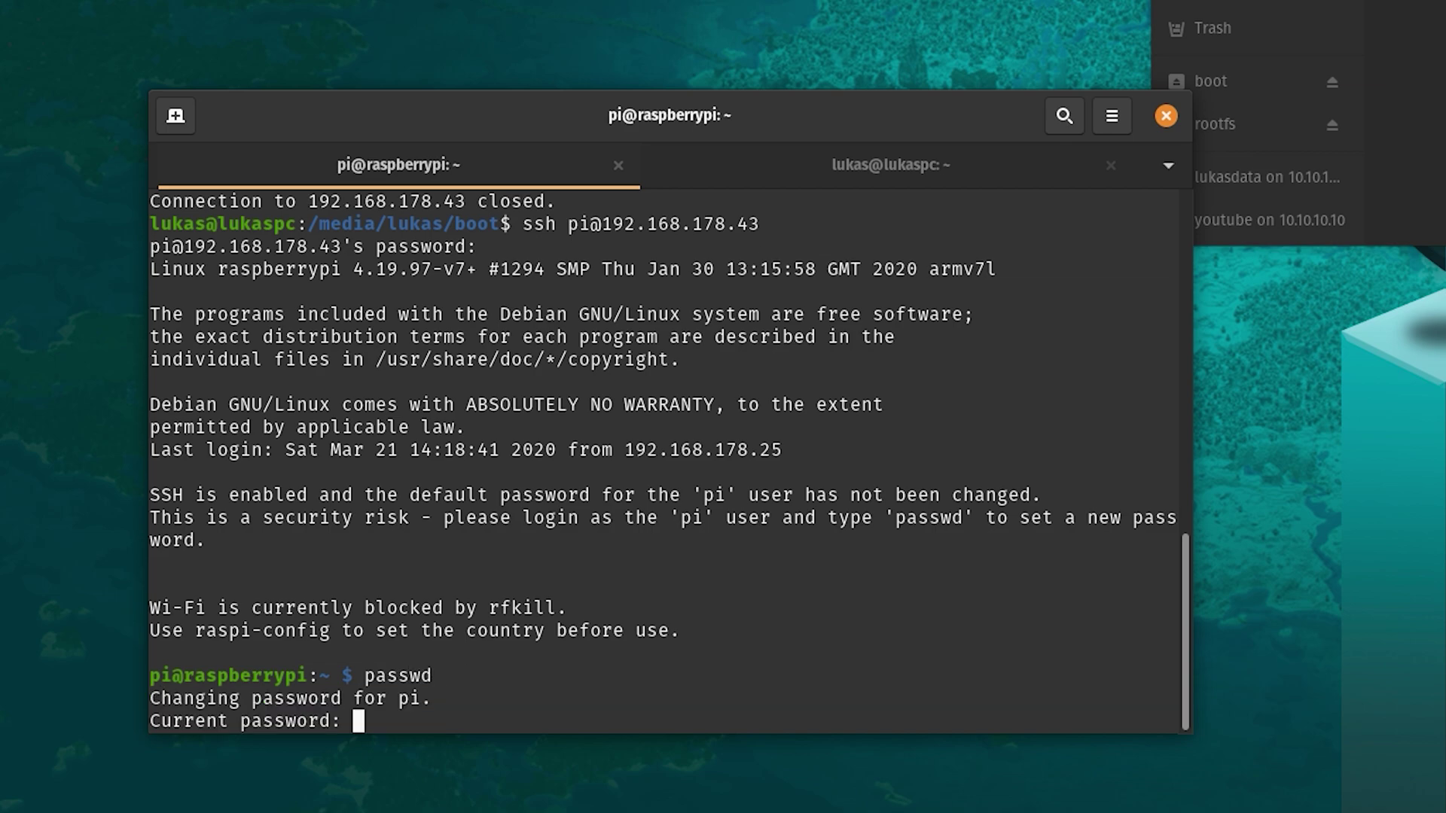
pyautogui.press('Return')
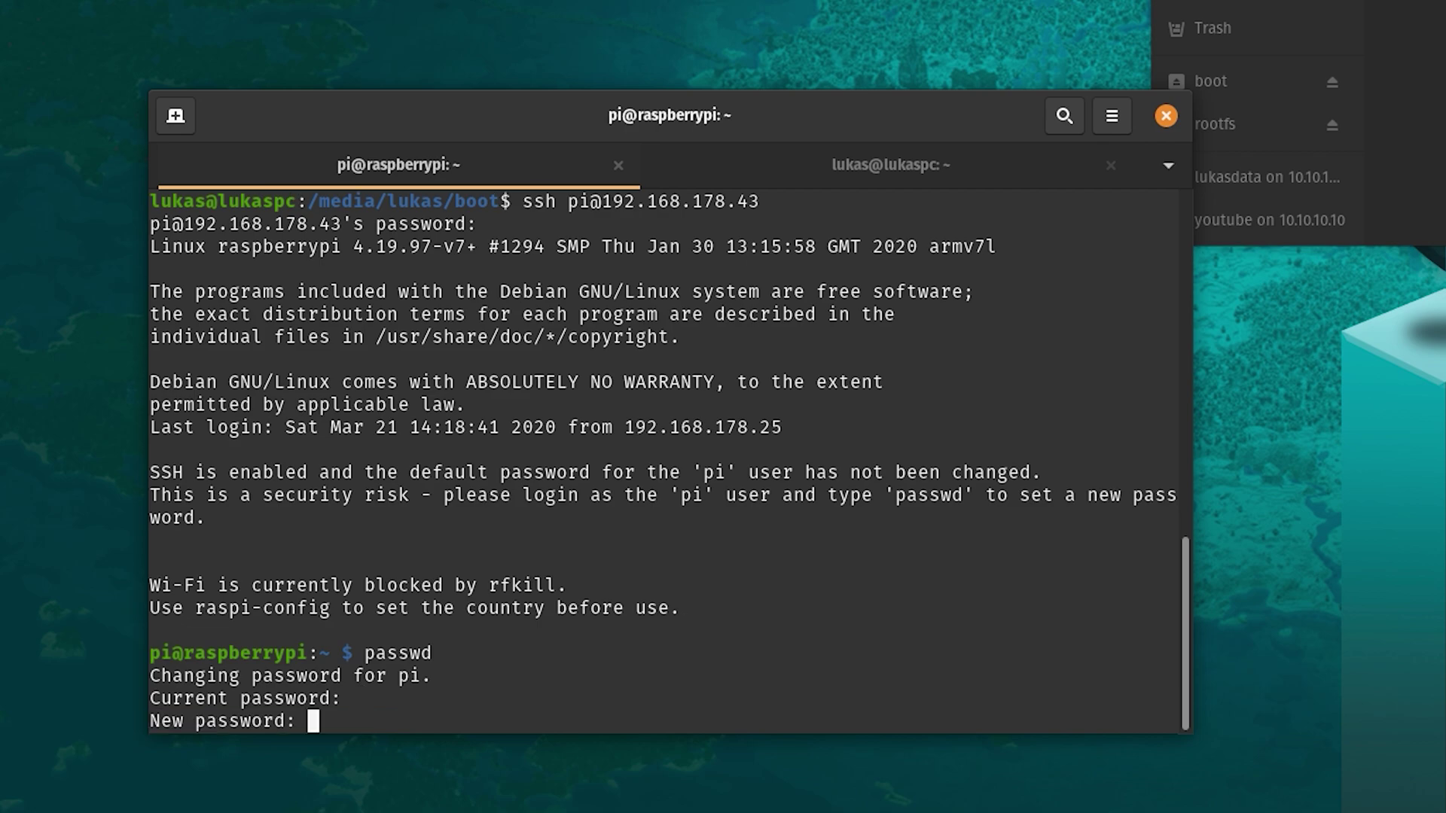
pyautogui.press('Return')
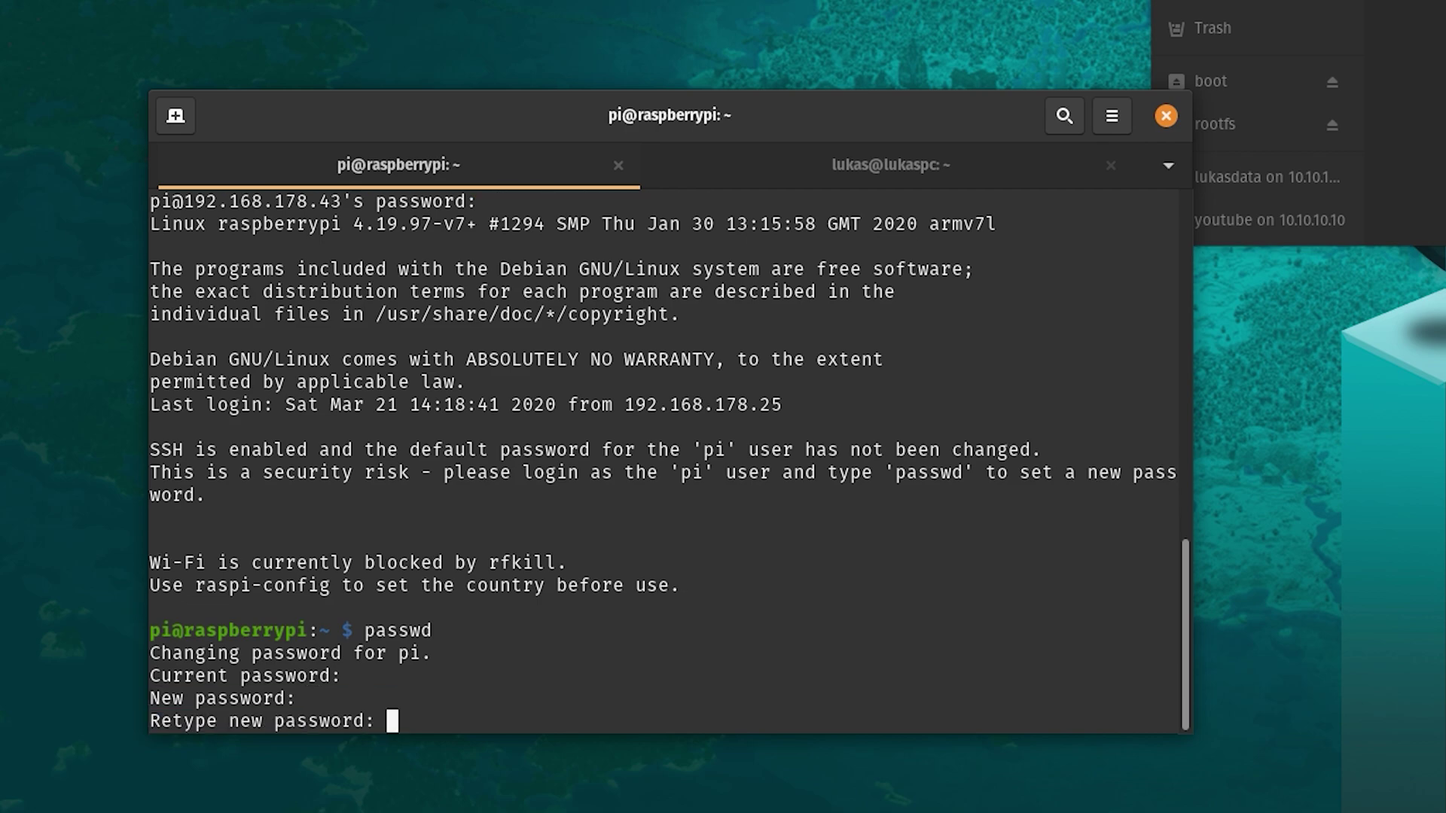
pyautogui.press('Return')
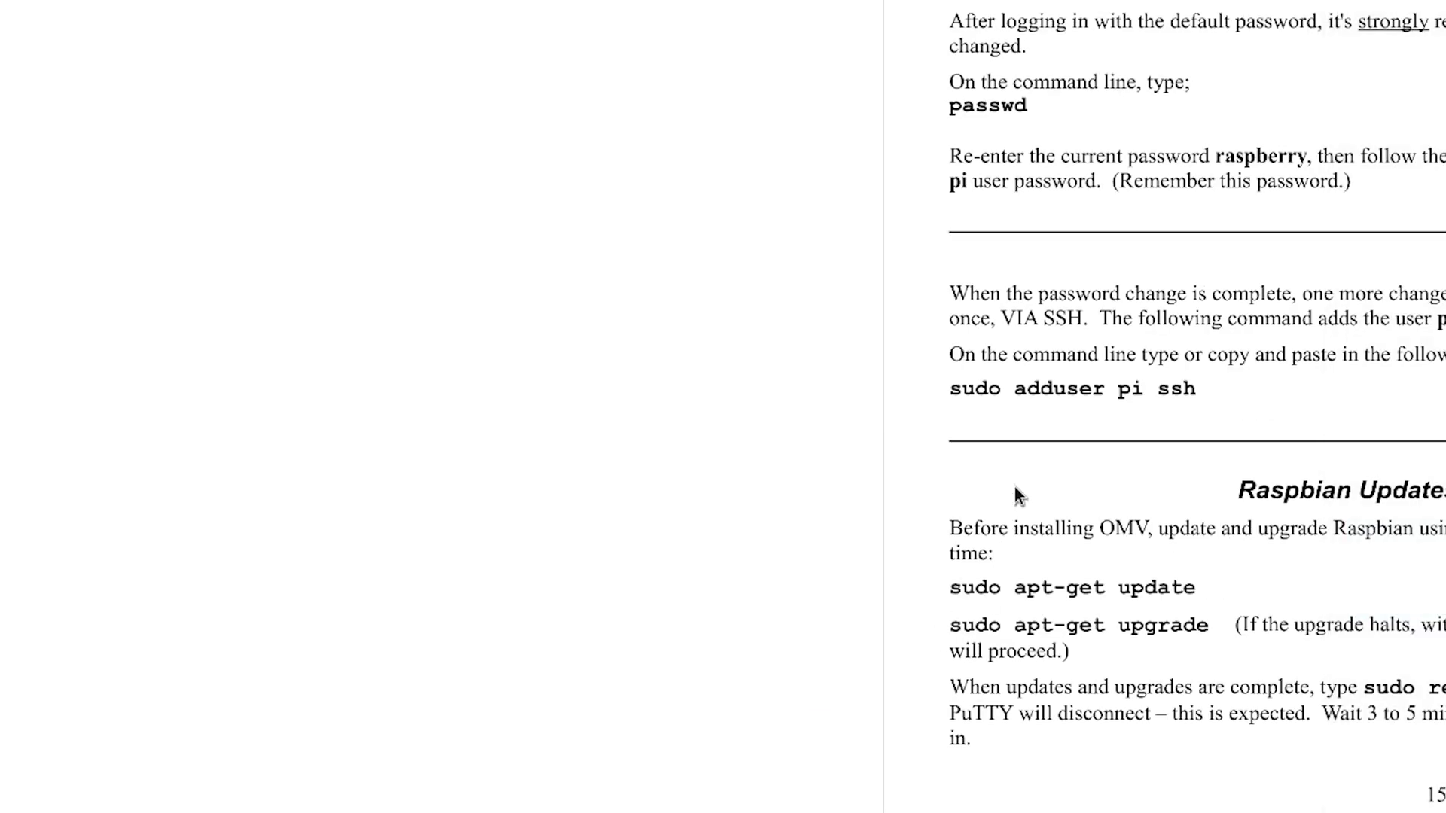
pyautogui.scroll(-5, 1014, 487)
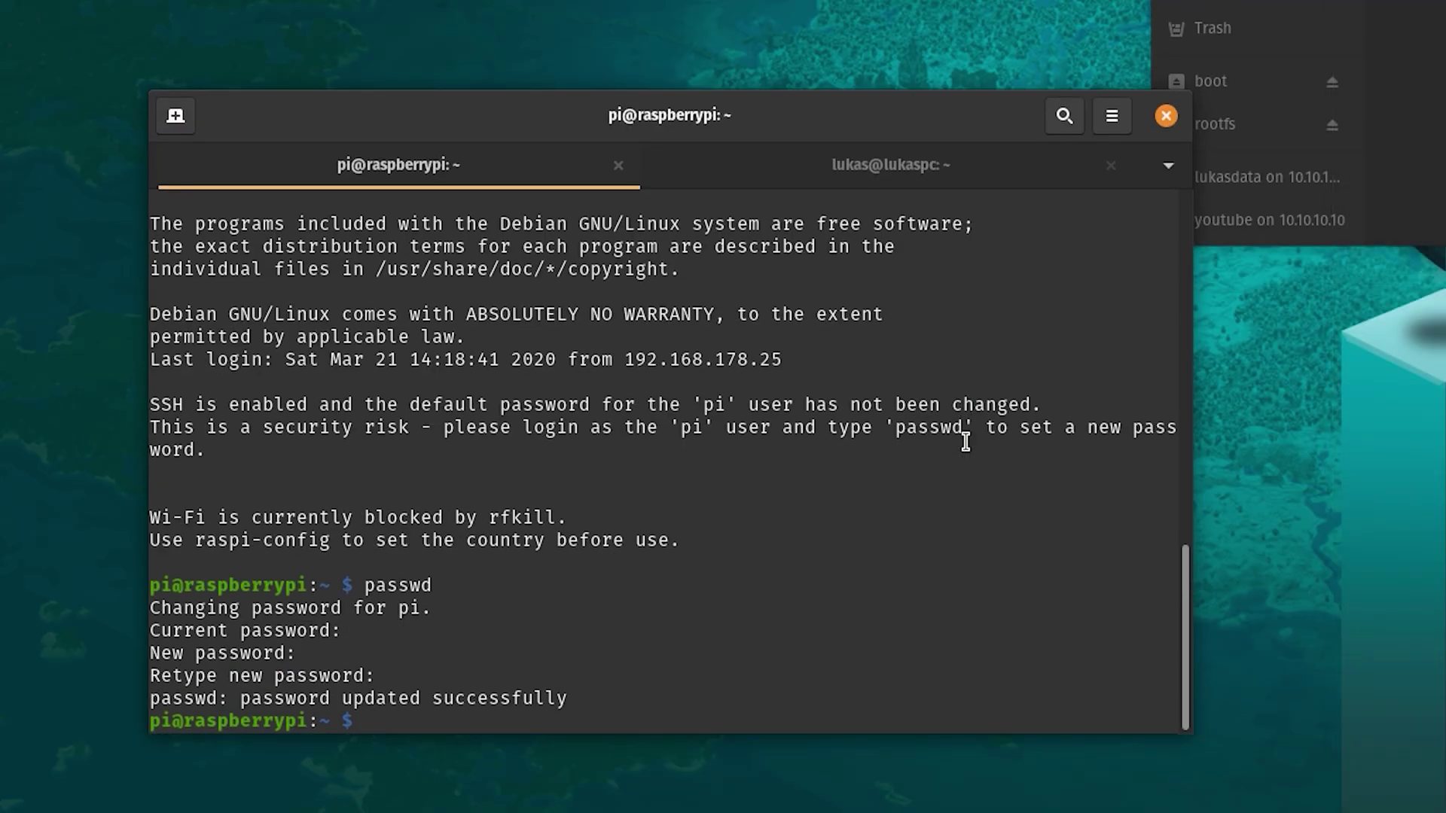
# Run sudo apt update and sudo apt upgrade, confirming installation of the 20 upgrades
pyautogui.write('sudo apt')
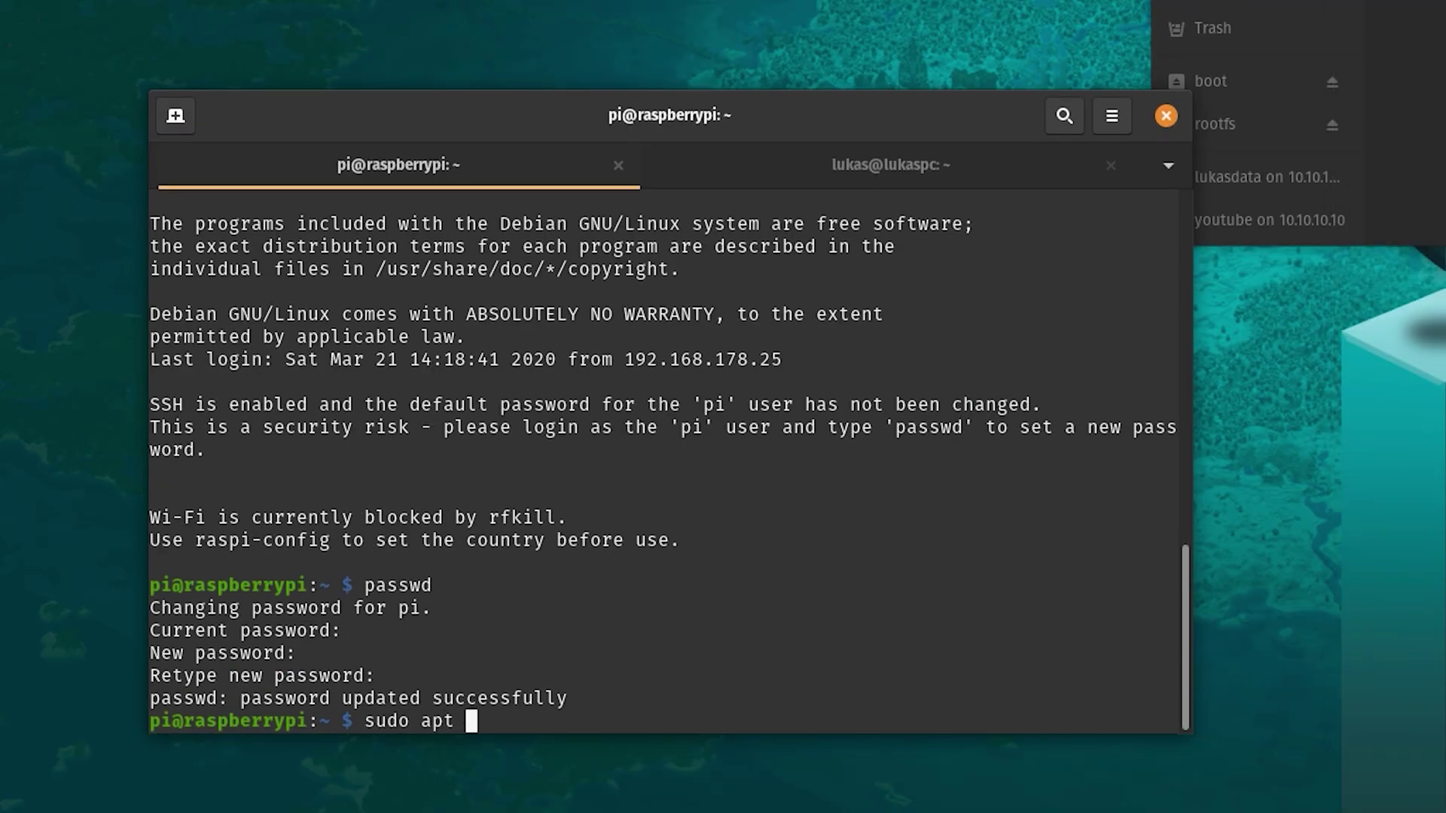
pyautogui.write(' update')
pyautogui.press('Return')
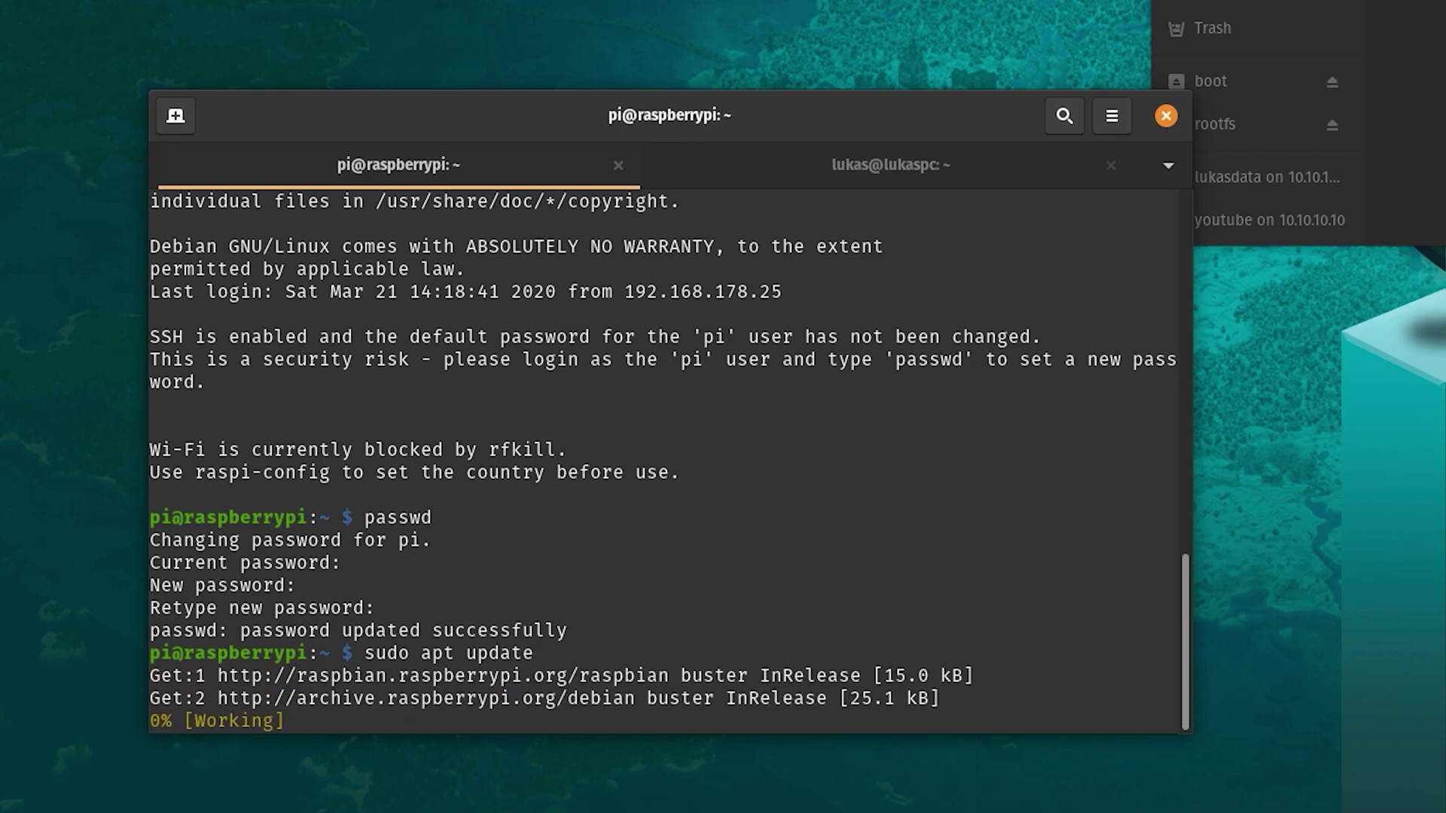
pyautogui.write('sudo apt upgrade')
pyautogui.press('Return')
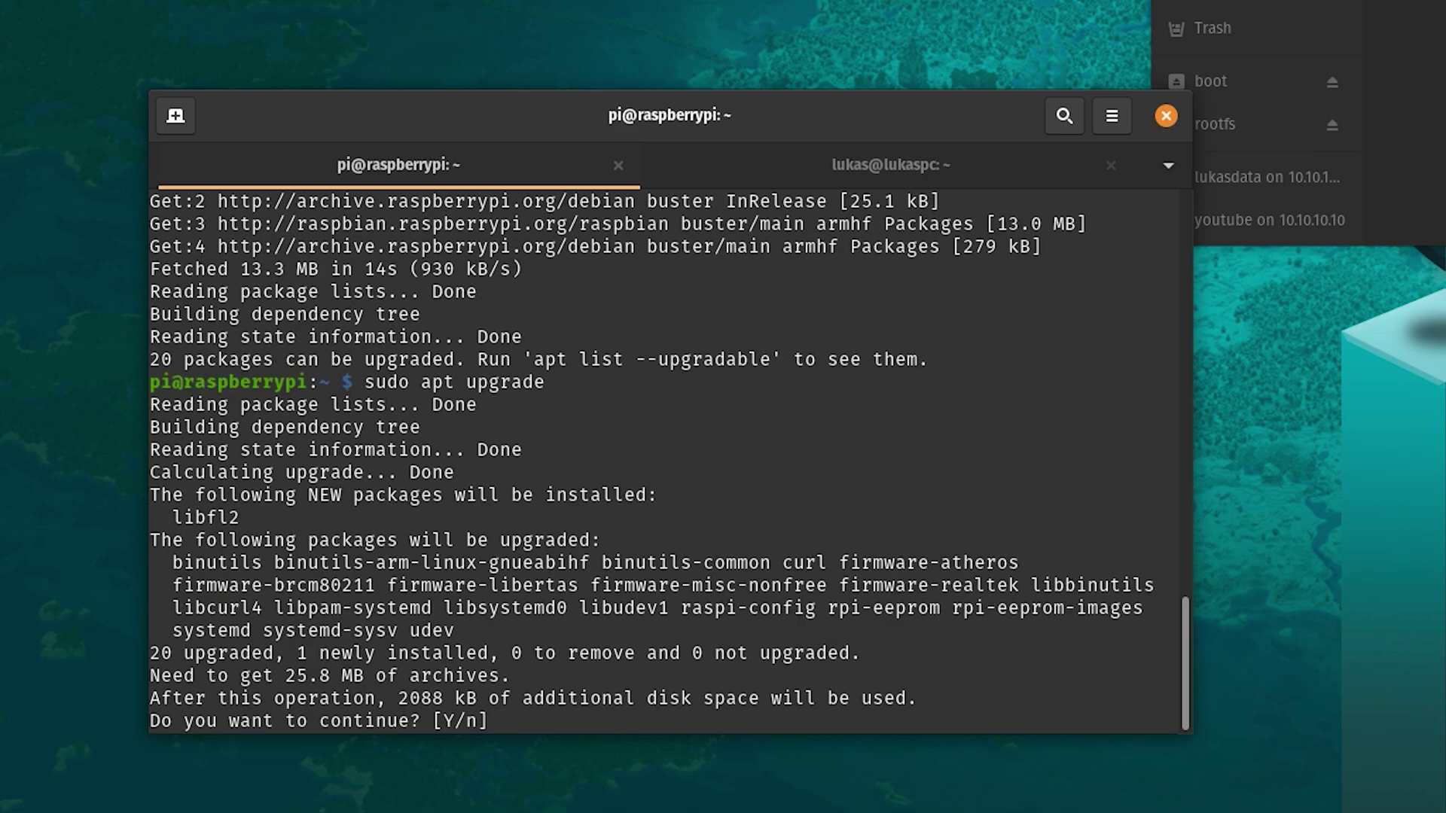
pyautogui.press('Return')
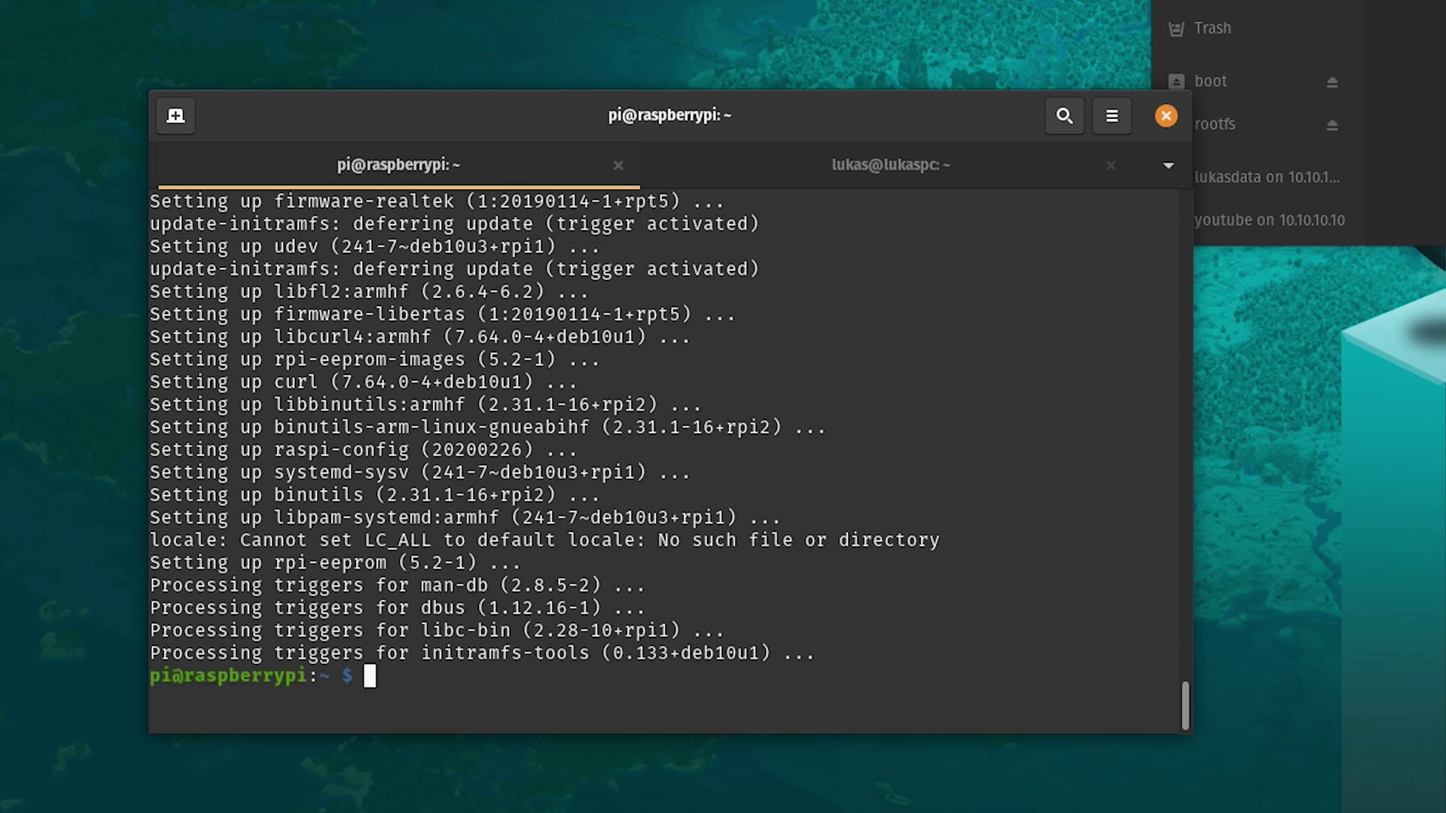
# Run the pasted wget openmediavault install script with sudo bash, then restart the Pi with sudo reboot
pyautogui.write('wget -O - https://github.com/OpenMediaVault-Plugin-Developers/installScript/raw/master/install | sudo bash')
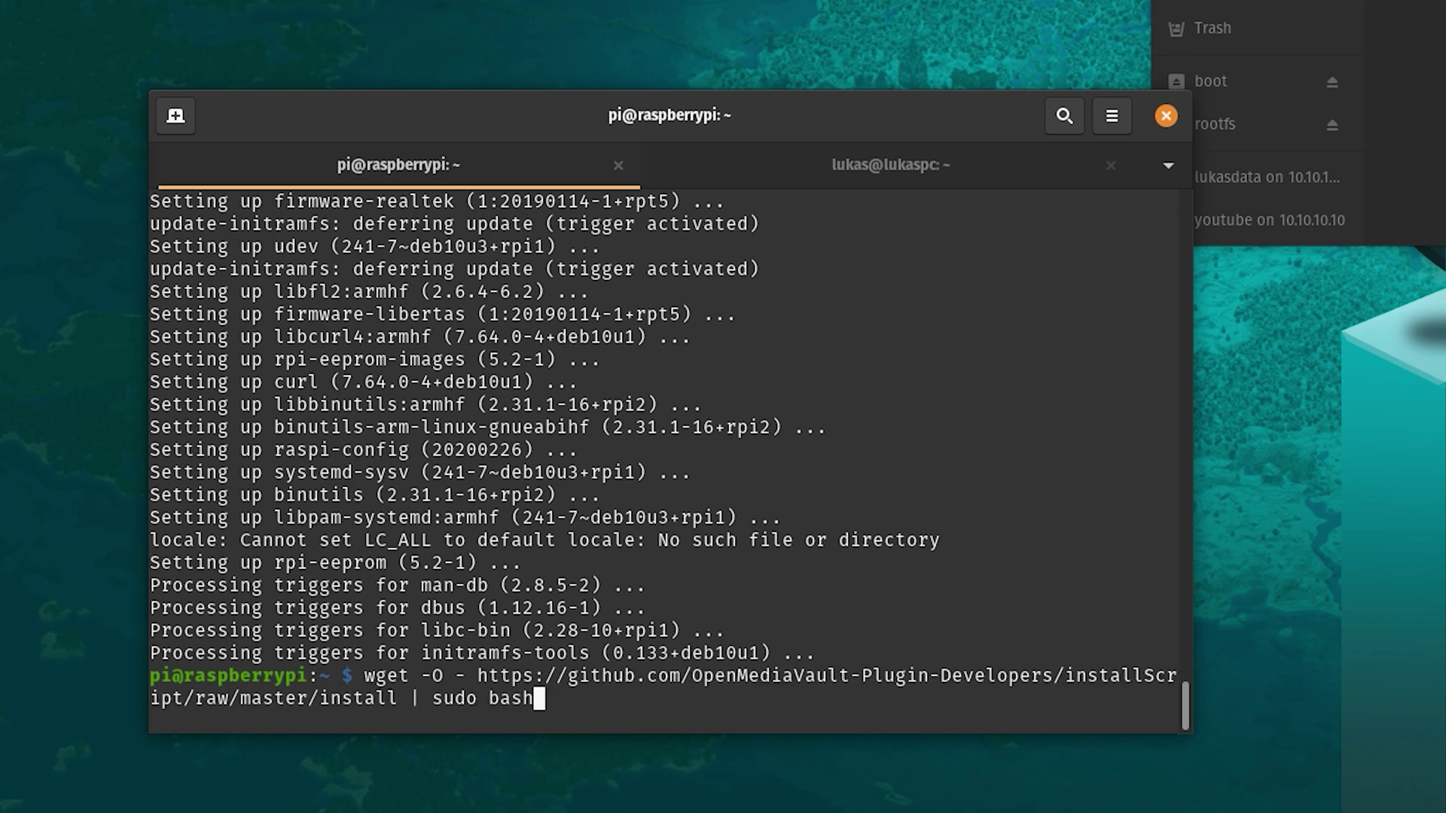
pyautogui.press('Return')
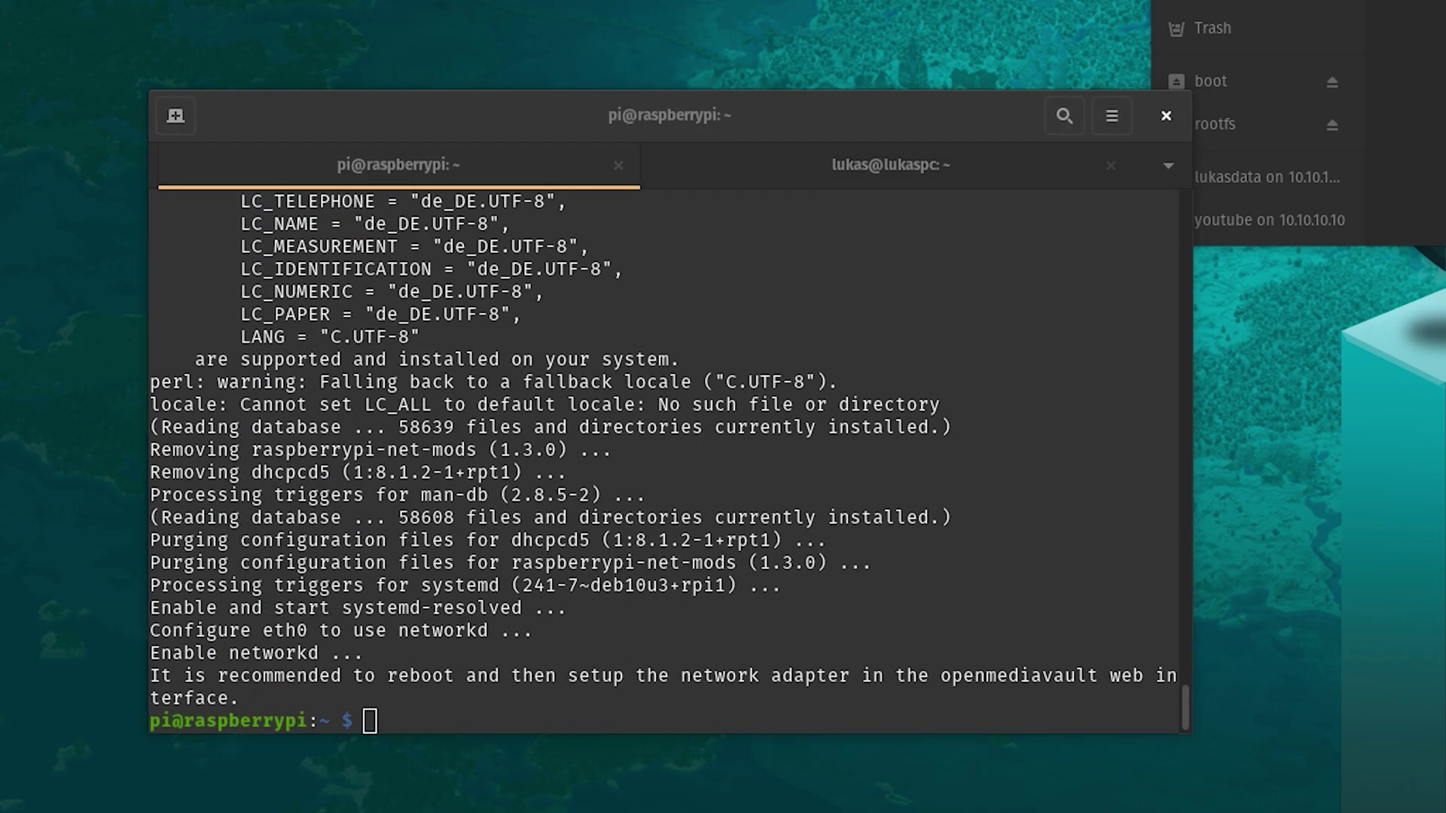
pyautogui.click(781, 133)
pyautogui.write('udo')
pyautogui.press('BackSpace')
pyautogui.press('BackSpace')
pyautogui.press('BackSpace')
pyautogui.write('sudo ')
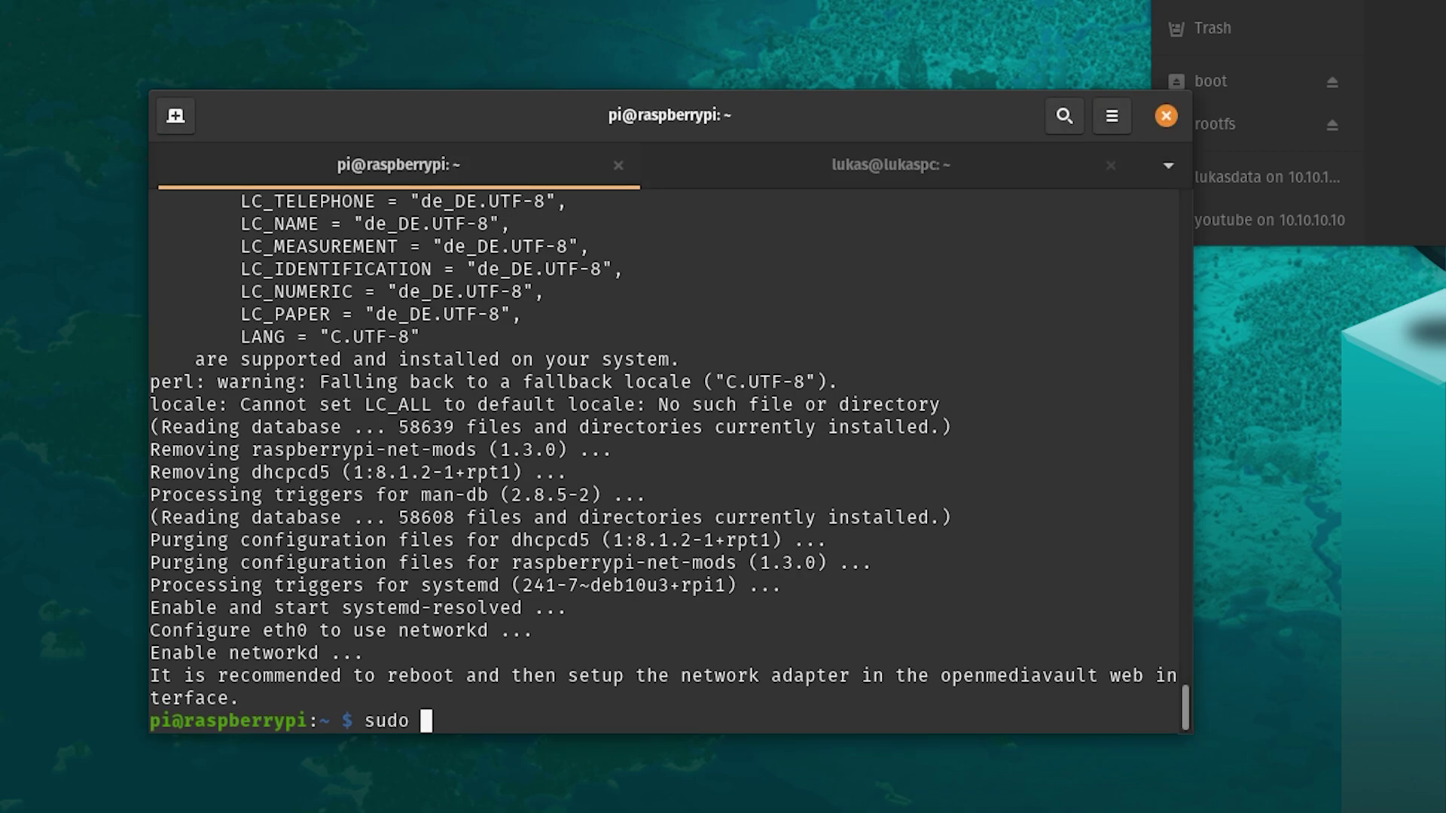
pyautogui.write('reboot')
pyautogui.press('Return')
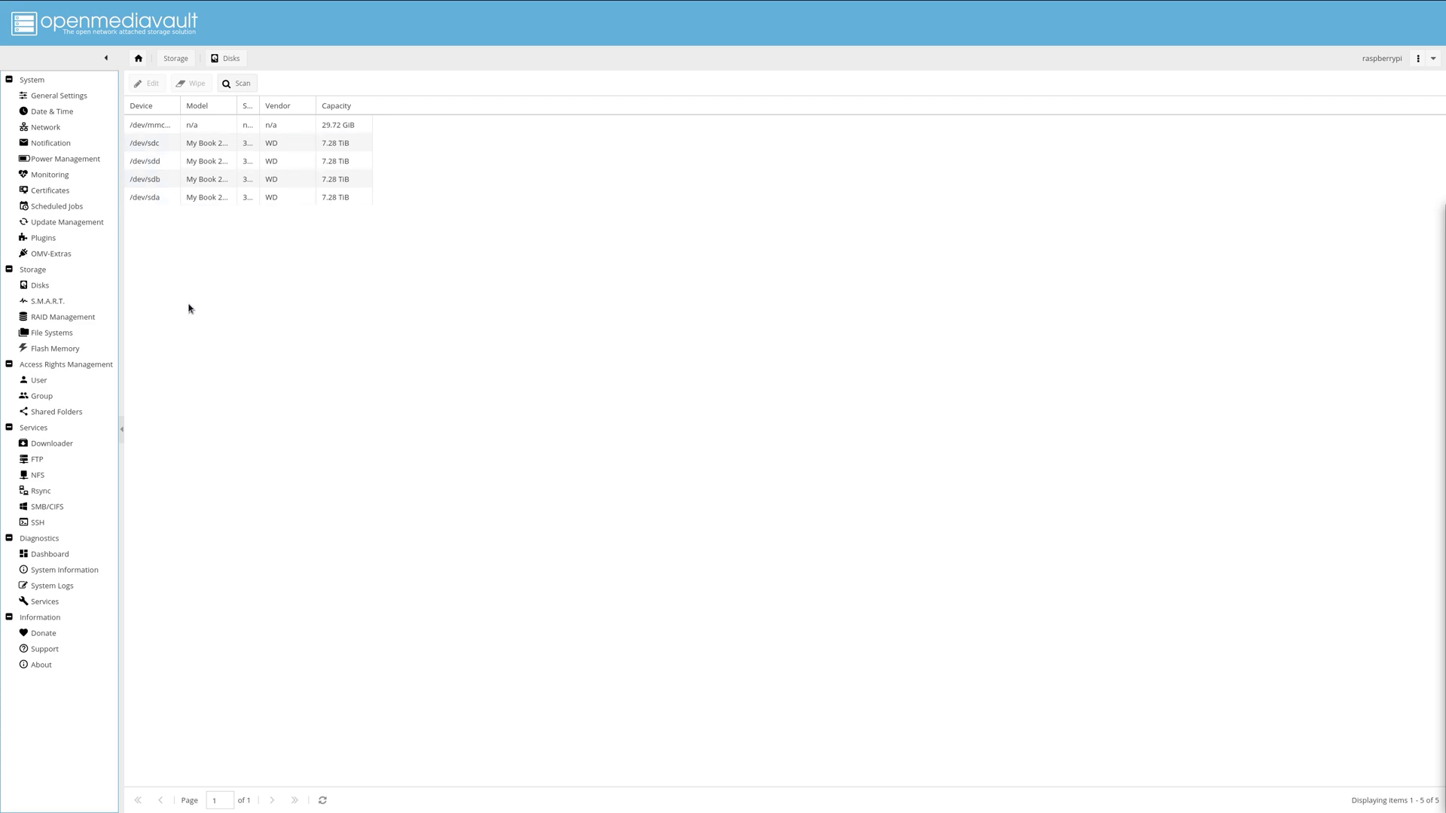
# Check File Systems, then view the 21.83 TiB RAID 5 array on /dev/md127 in RAID Management
pyautogui.click(91, 332)
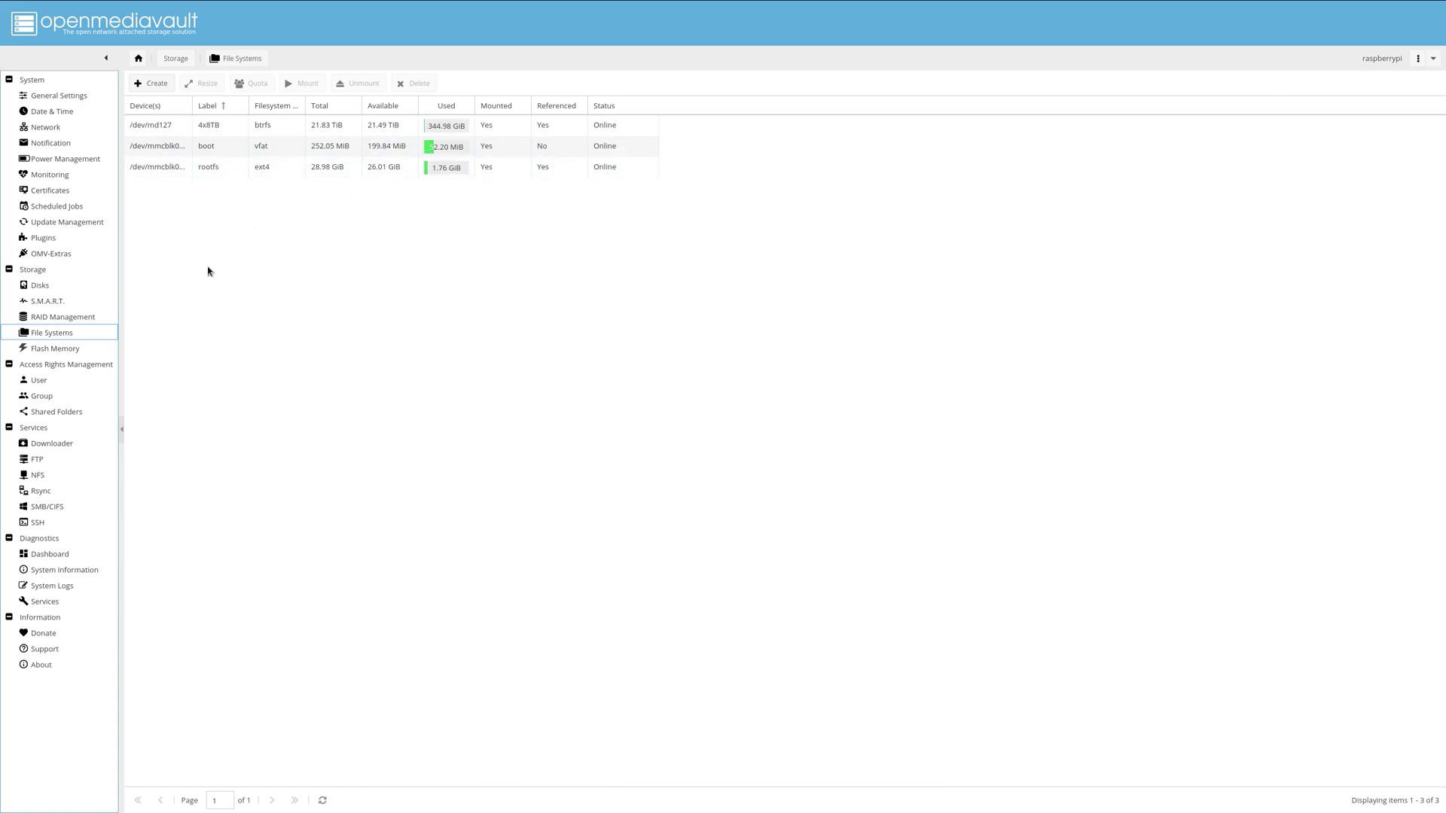
pyautogui.click(83, 320)
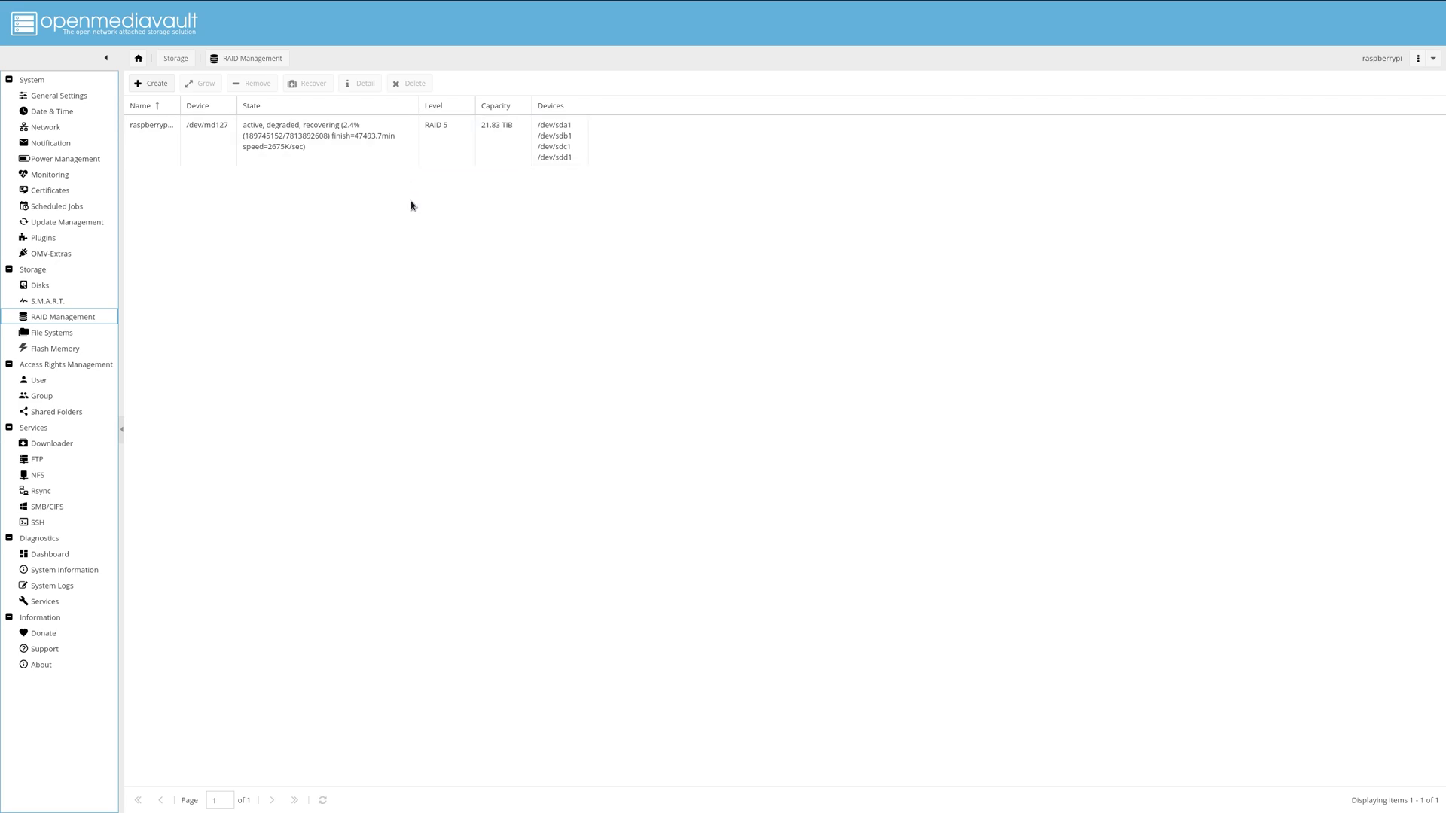
pyautogui.click(285, 150)
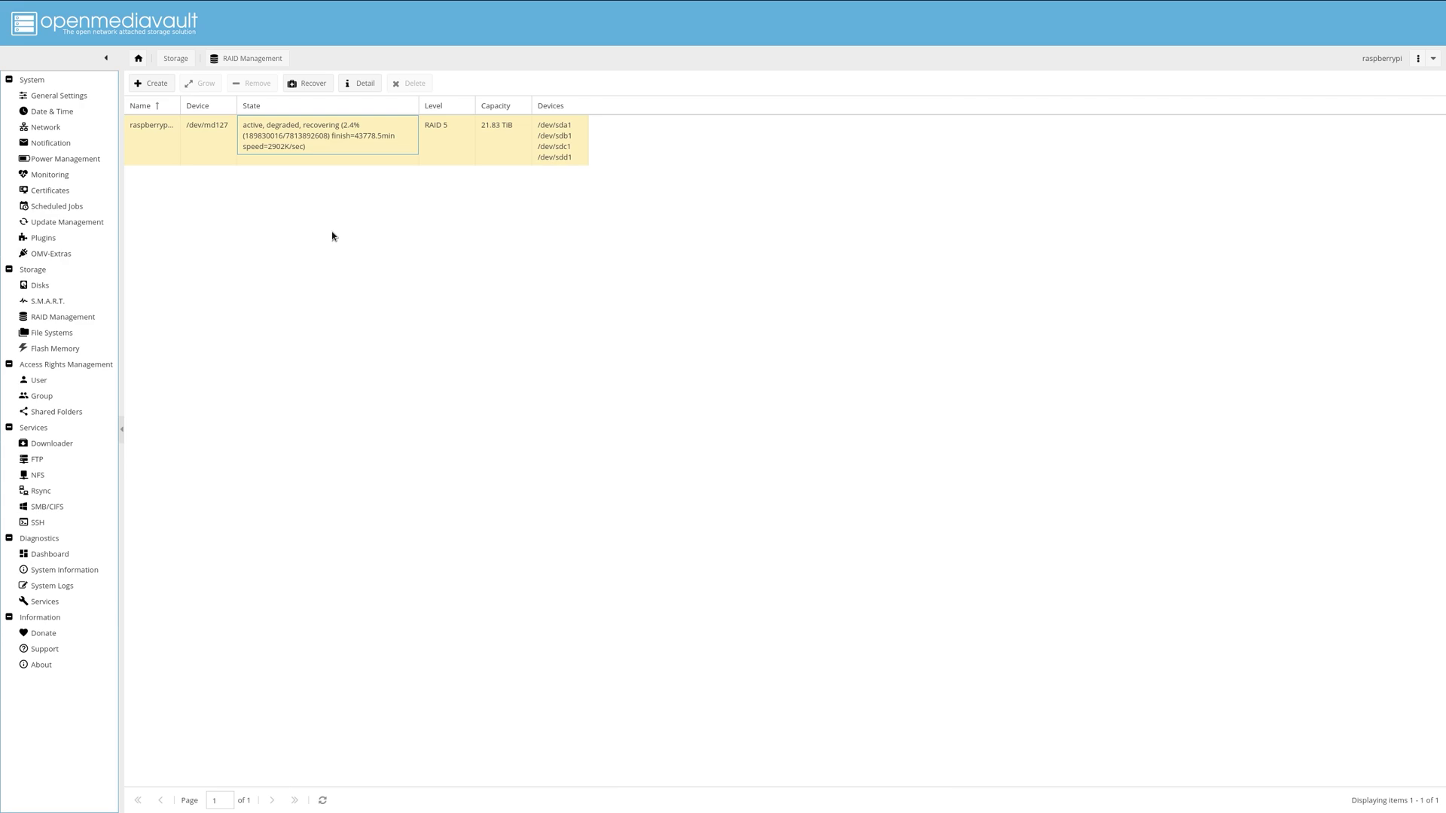
pyautogui.click(502, 159)
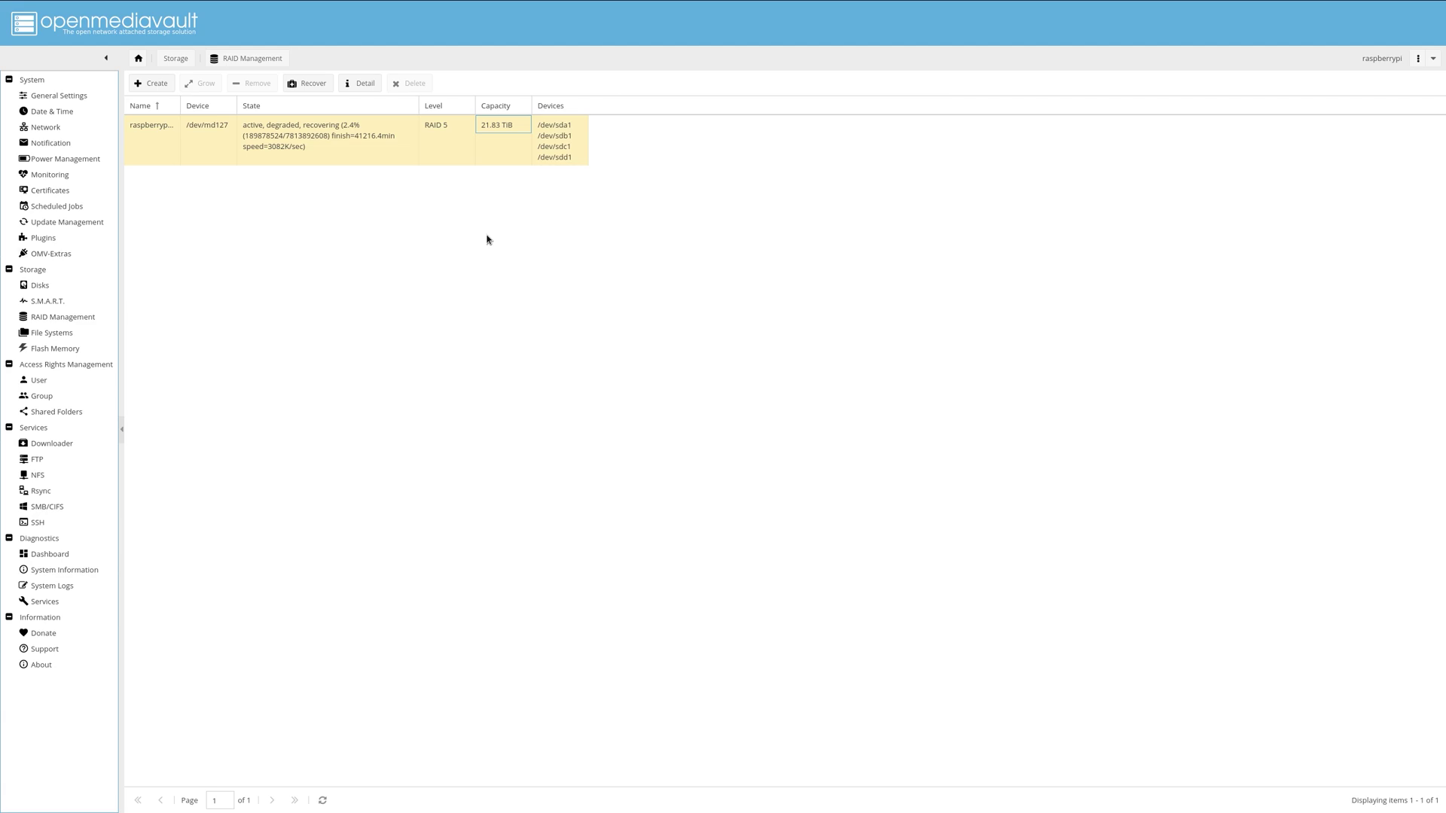
pyautogui.click(322, 151)
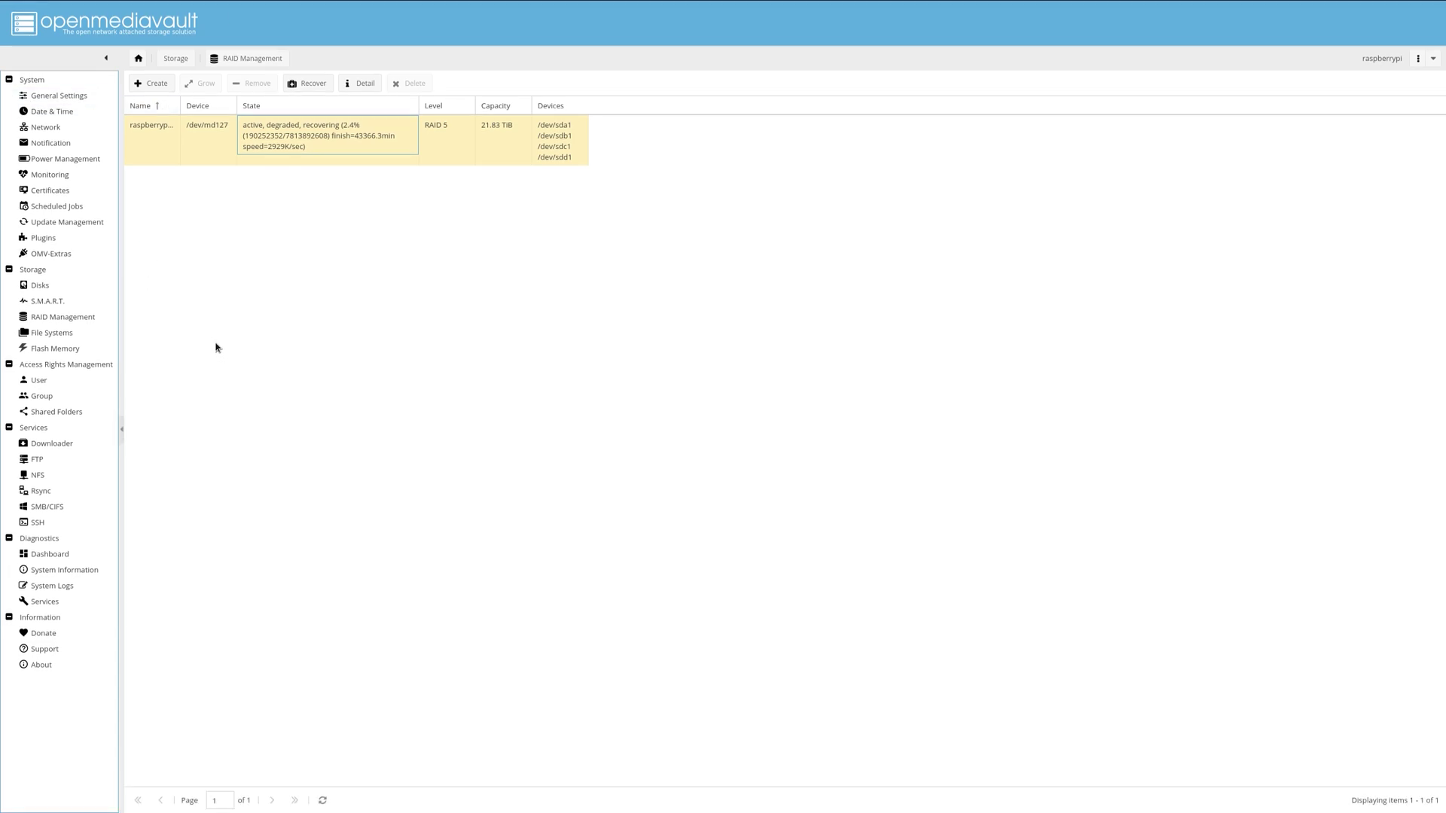
# Review the 4x8tb2 shared folder and its SMB/CIFS share, then show the Plugins list
pyautogui.click(59, 412)
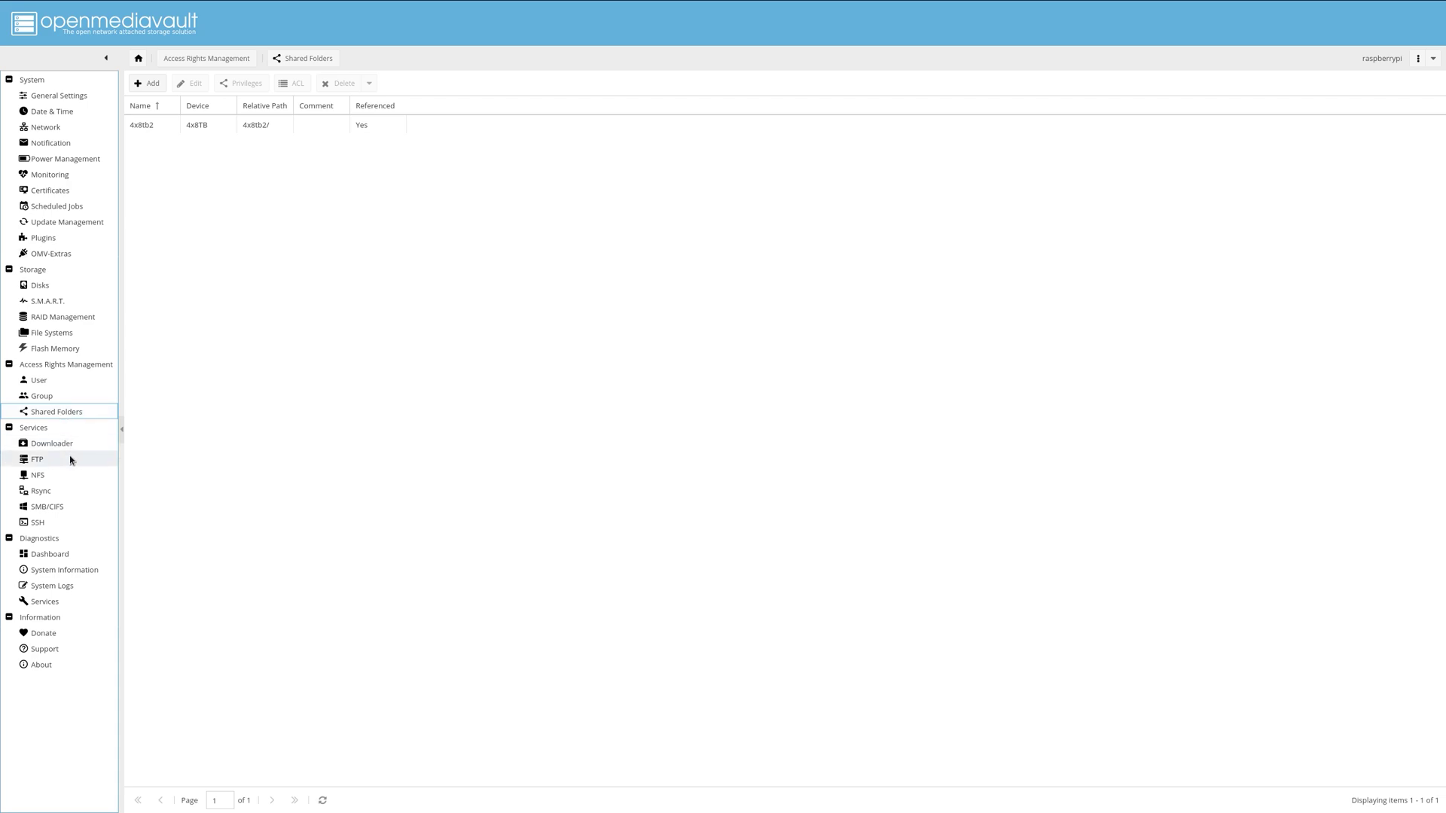
pyautogui.click(71, 506)
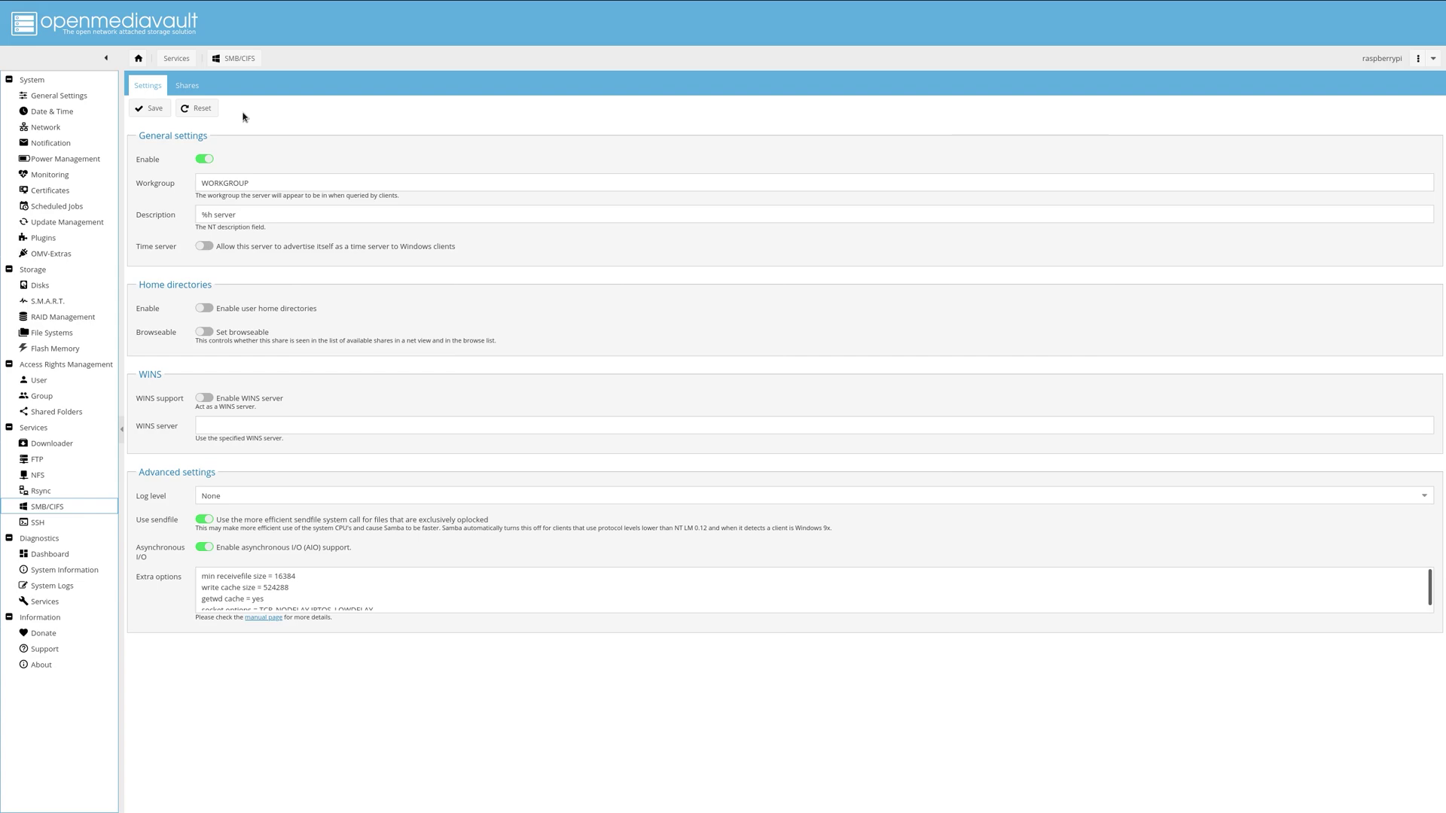
pyautogui.click(192, 84)
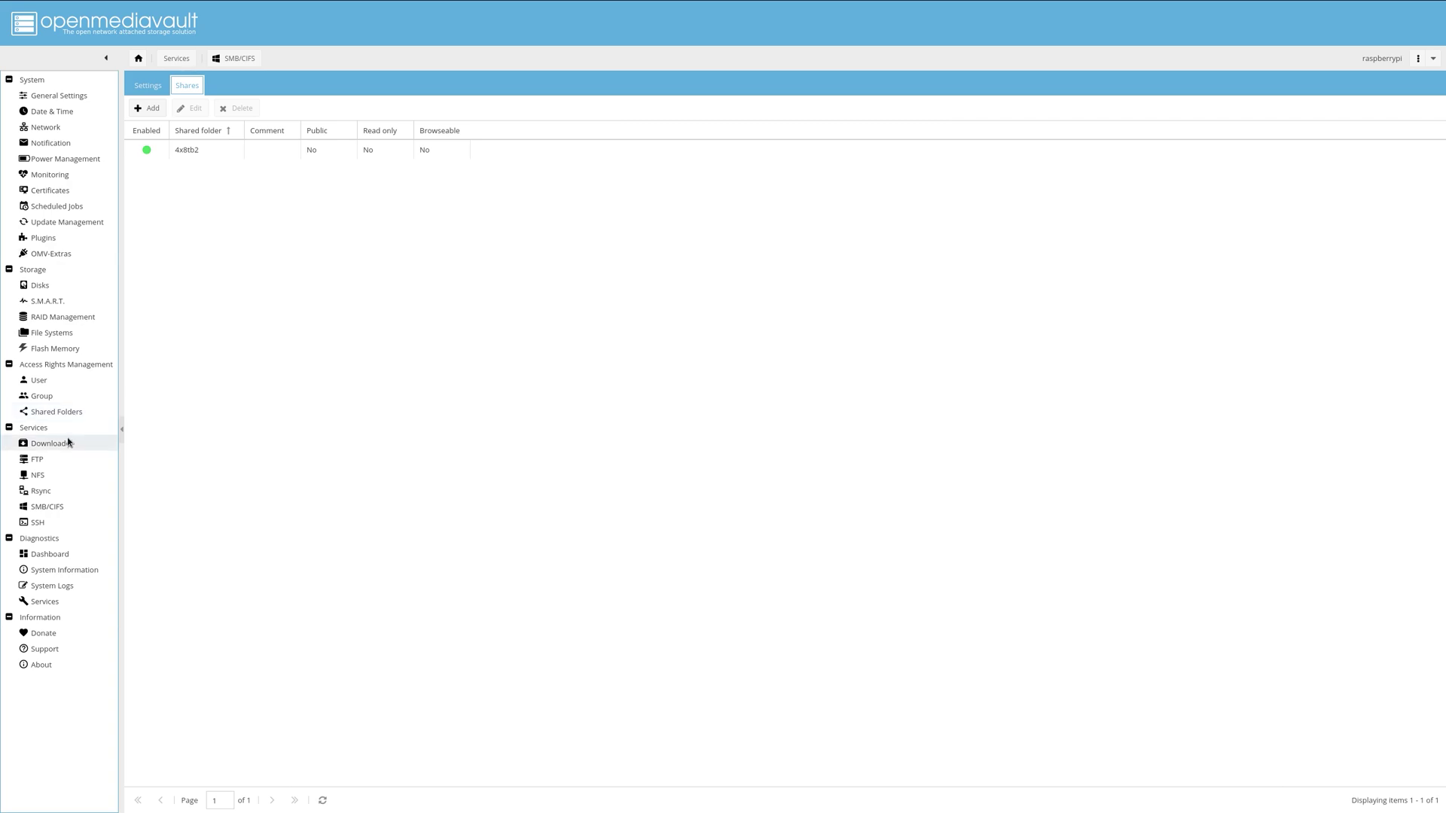
pyautogui.click(58, 235)
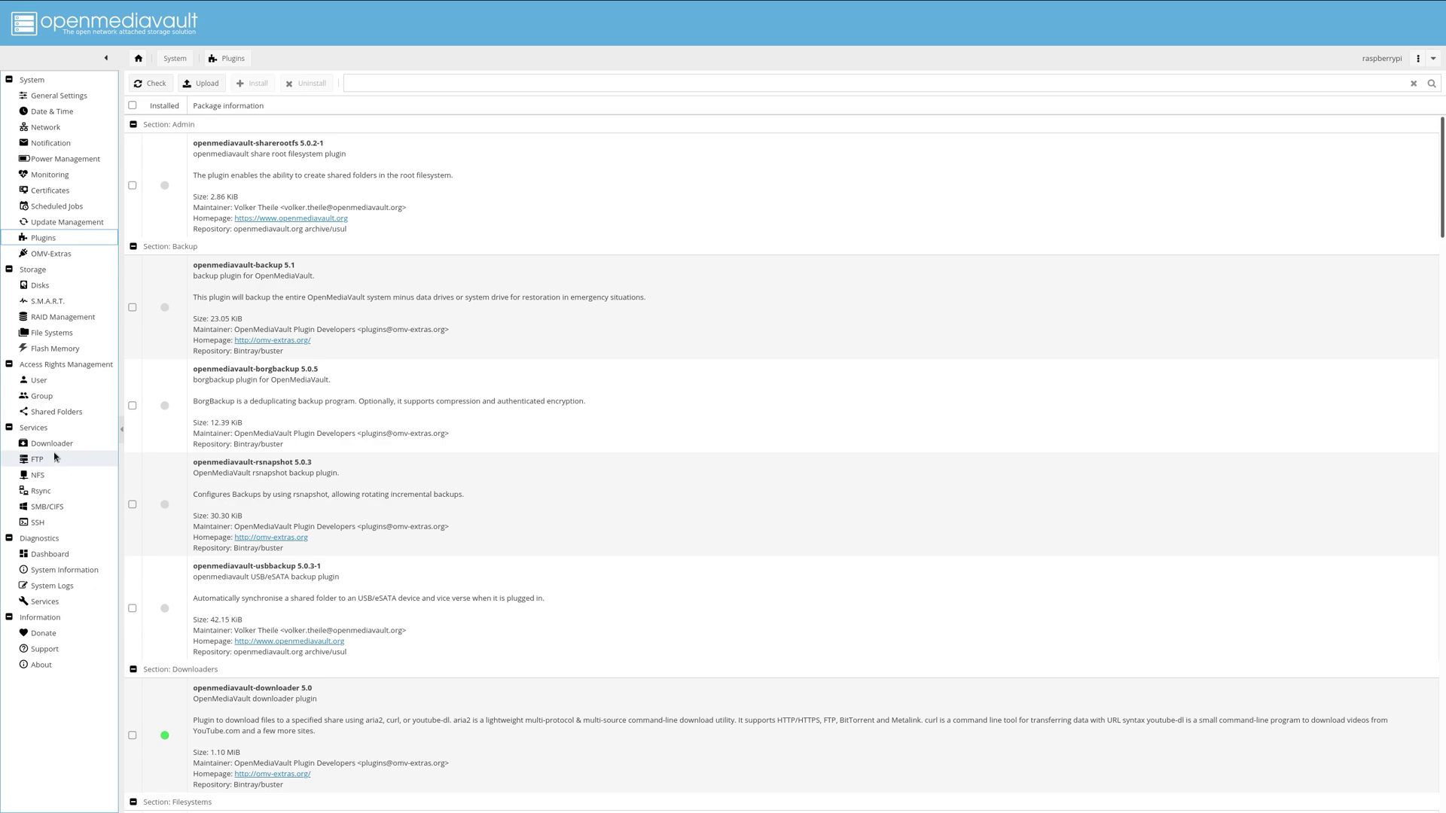
# Select the youtube-dl Downloader job, then list the four WD disks' S.M.A.R.T. health and temperatures
pyautogui.click(52, 444)
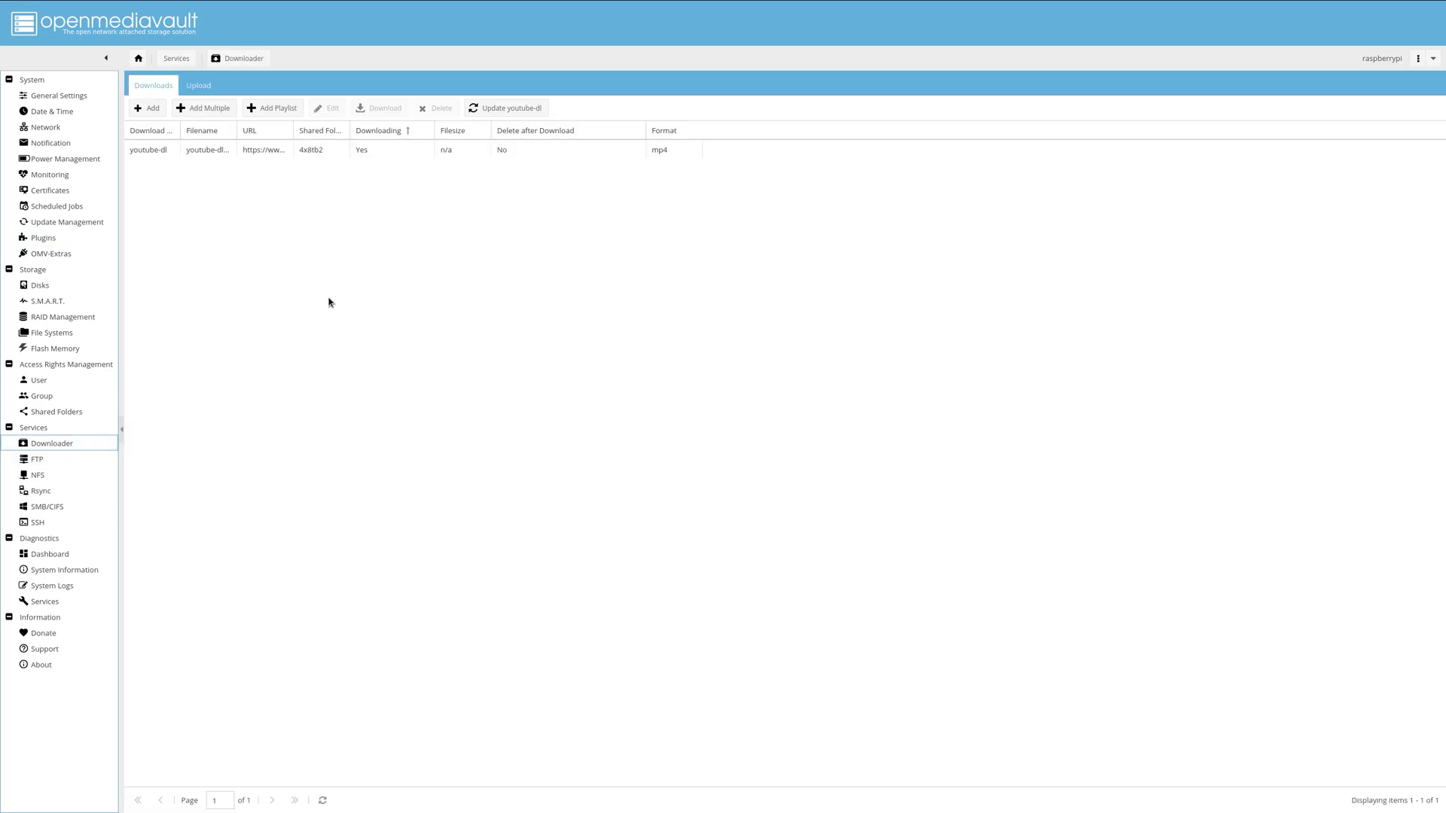
pyautogui.click(397, 154)
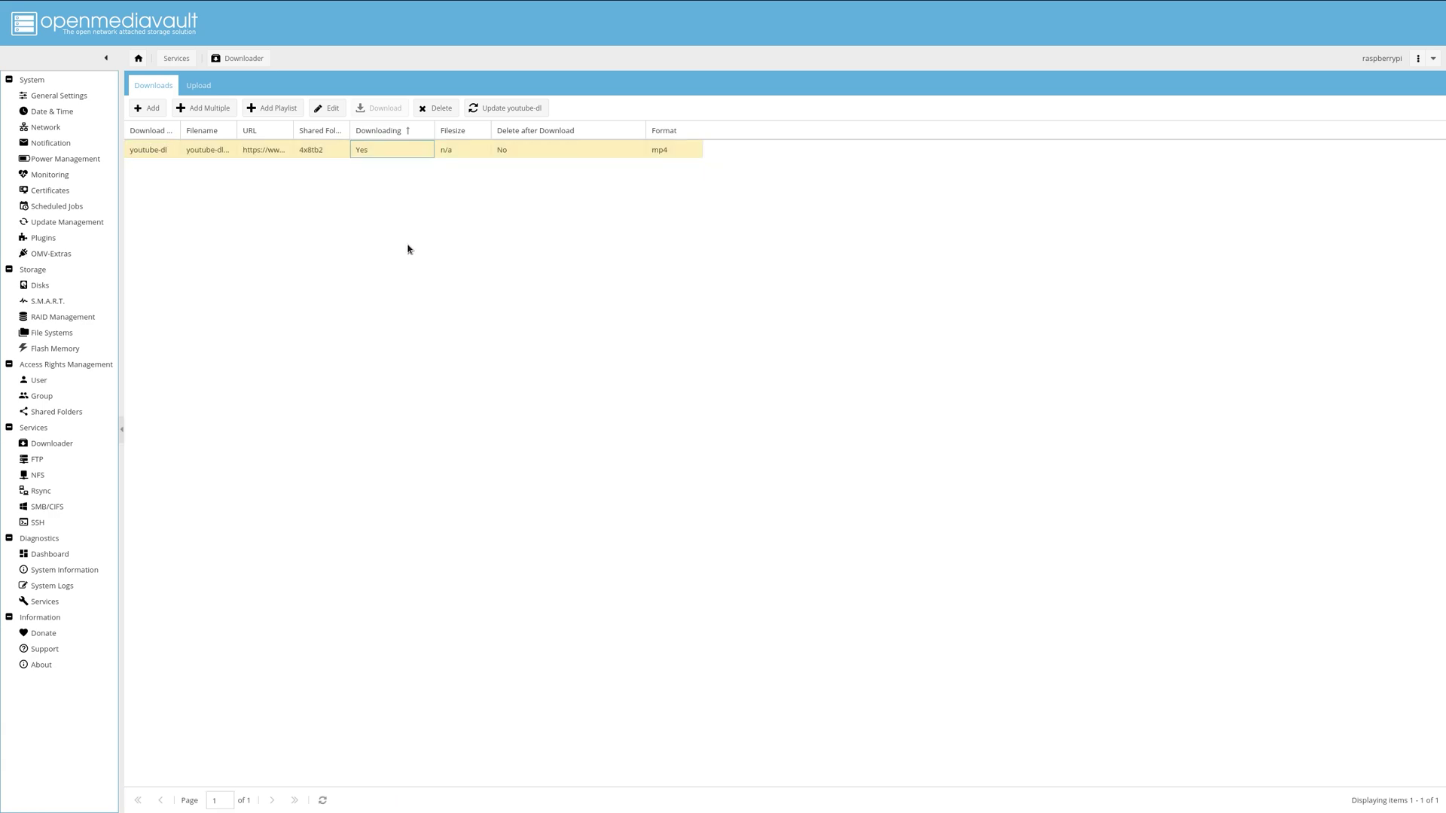
pyautogui.click(55, 301)
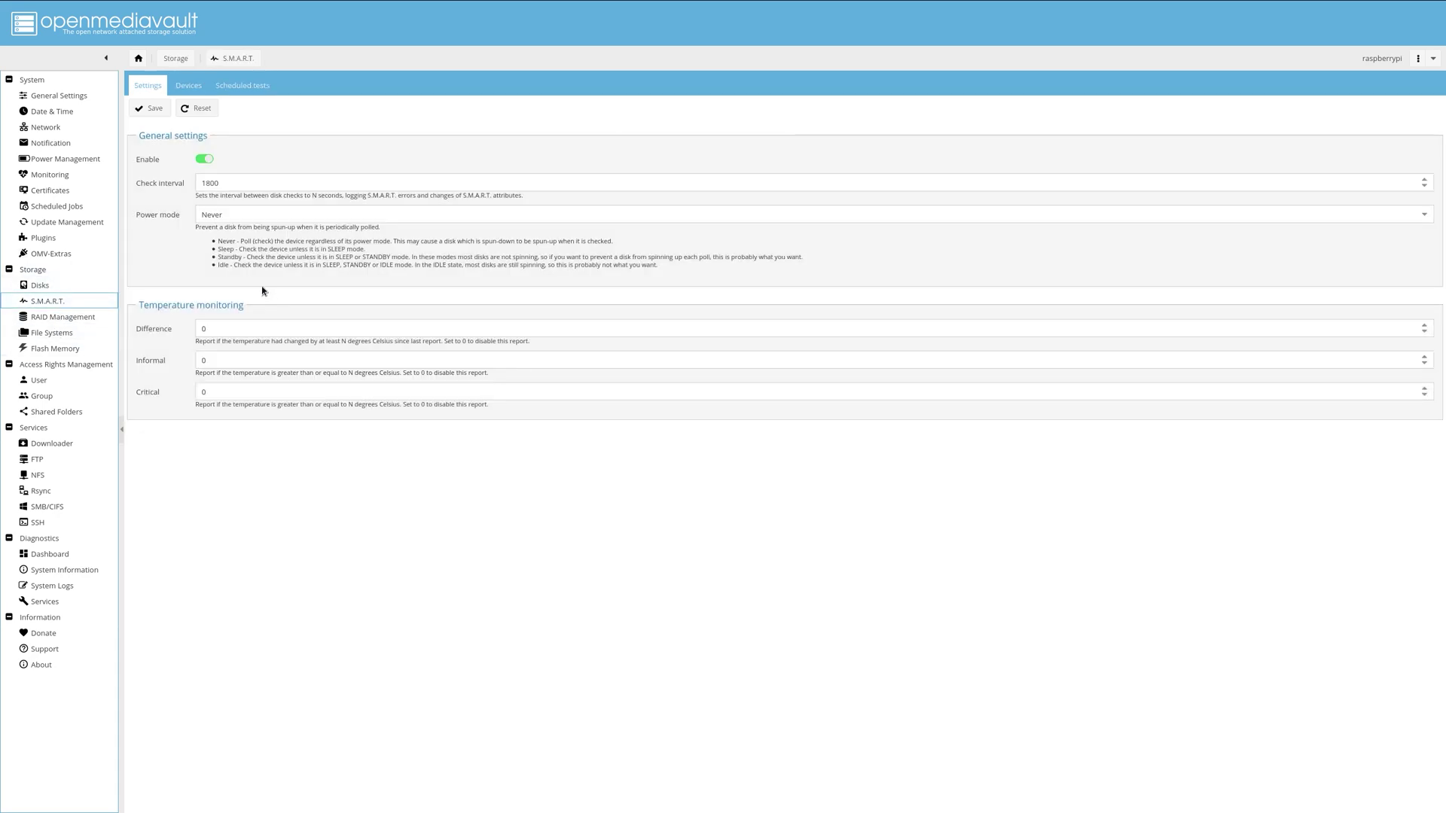
pyautogui.click(188, 86)
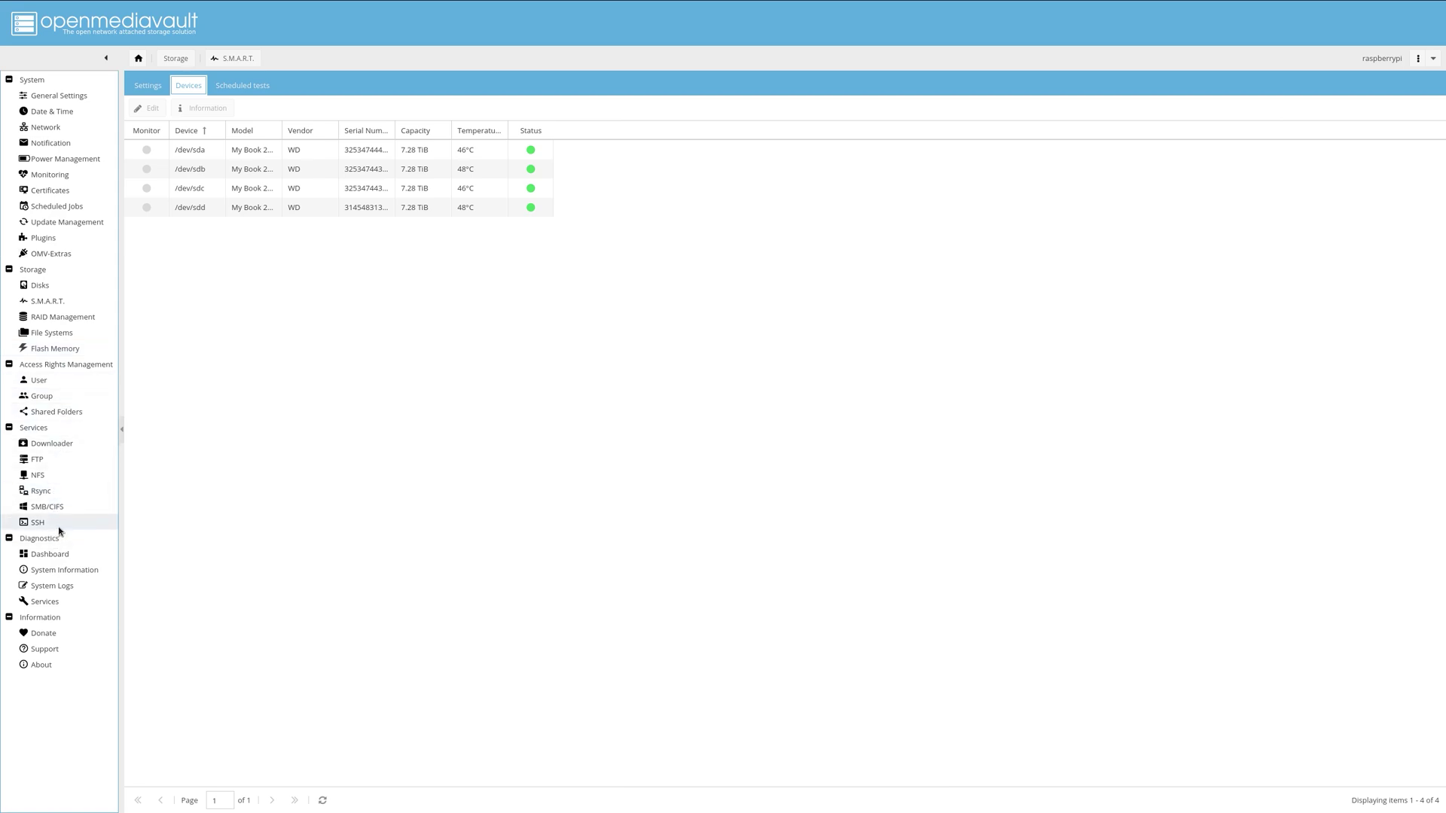
# Pass through System Logs to the Diagnostics Services page showing SMB/CIFS and SSH running
pyautogui.click(48, 592)
pyautogui.click(46, 599)
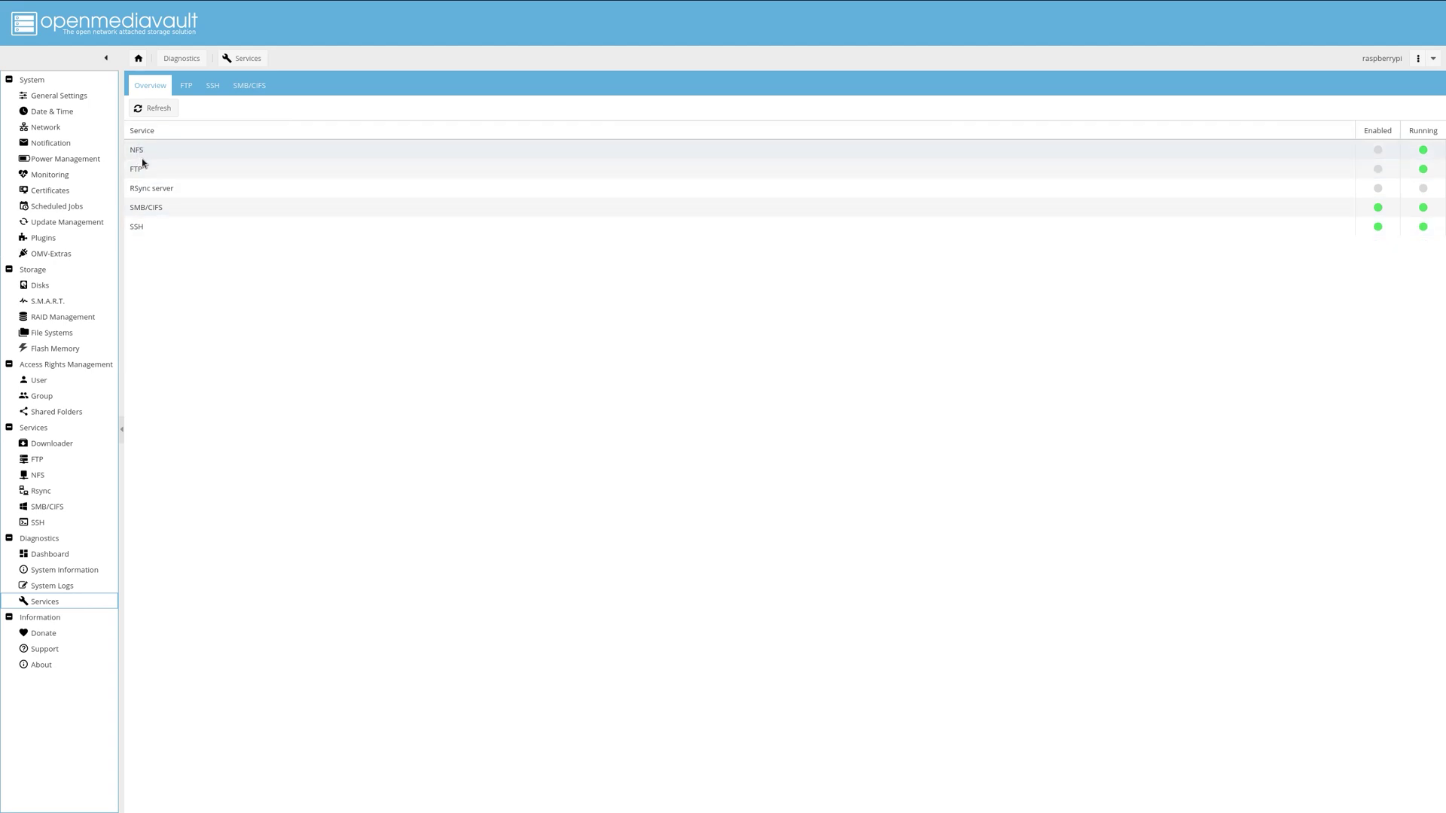
# Check the OMV-Extras Docker page, then choose Shutdown from the top-right ⋮ menu
pyautogui.click(50, 253)
pyautogui.click(187, 85)
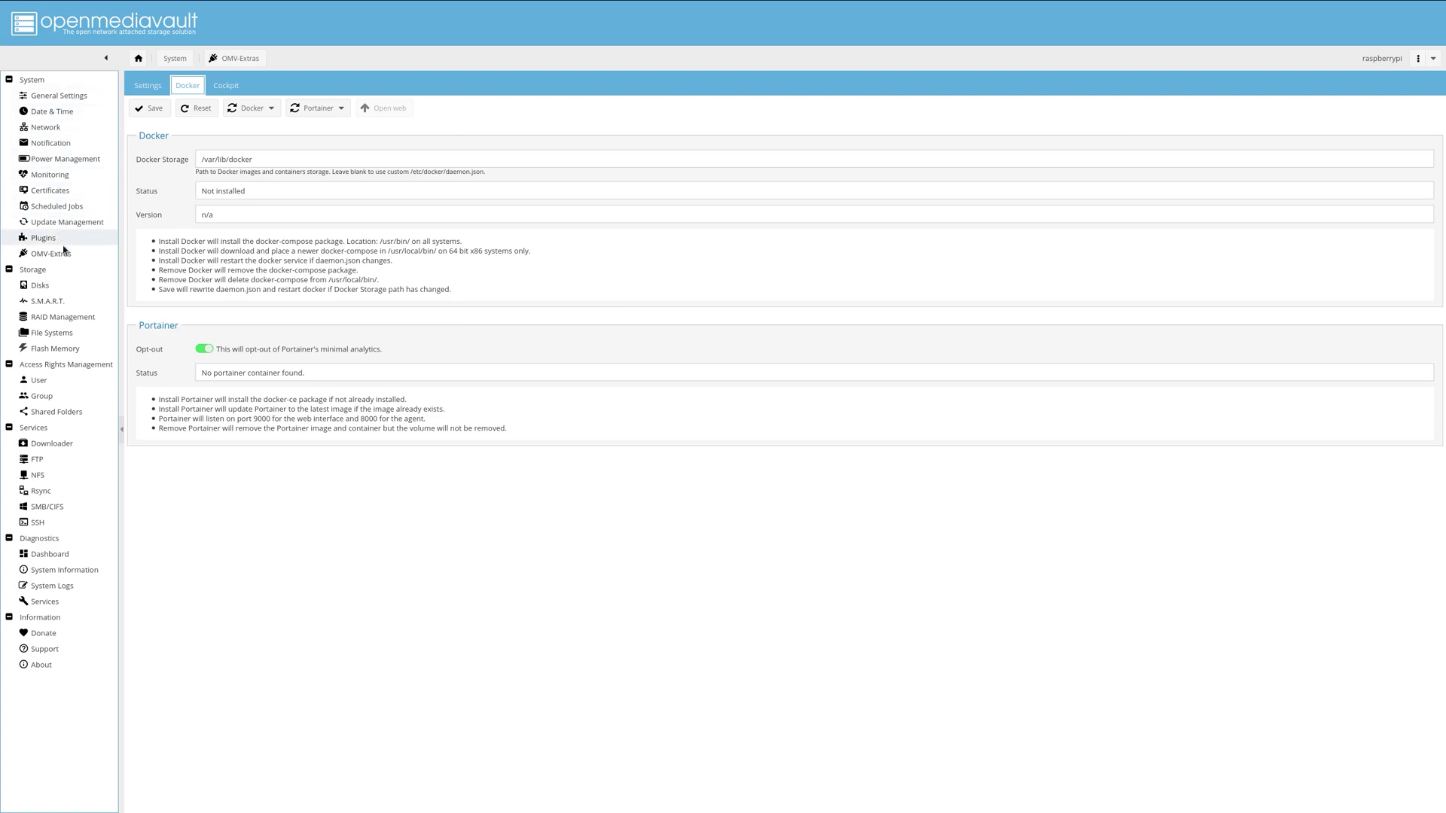
pyautogui.click(225, 492)
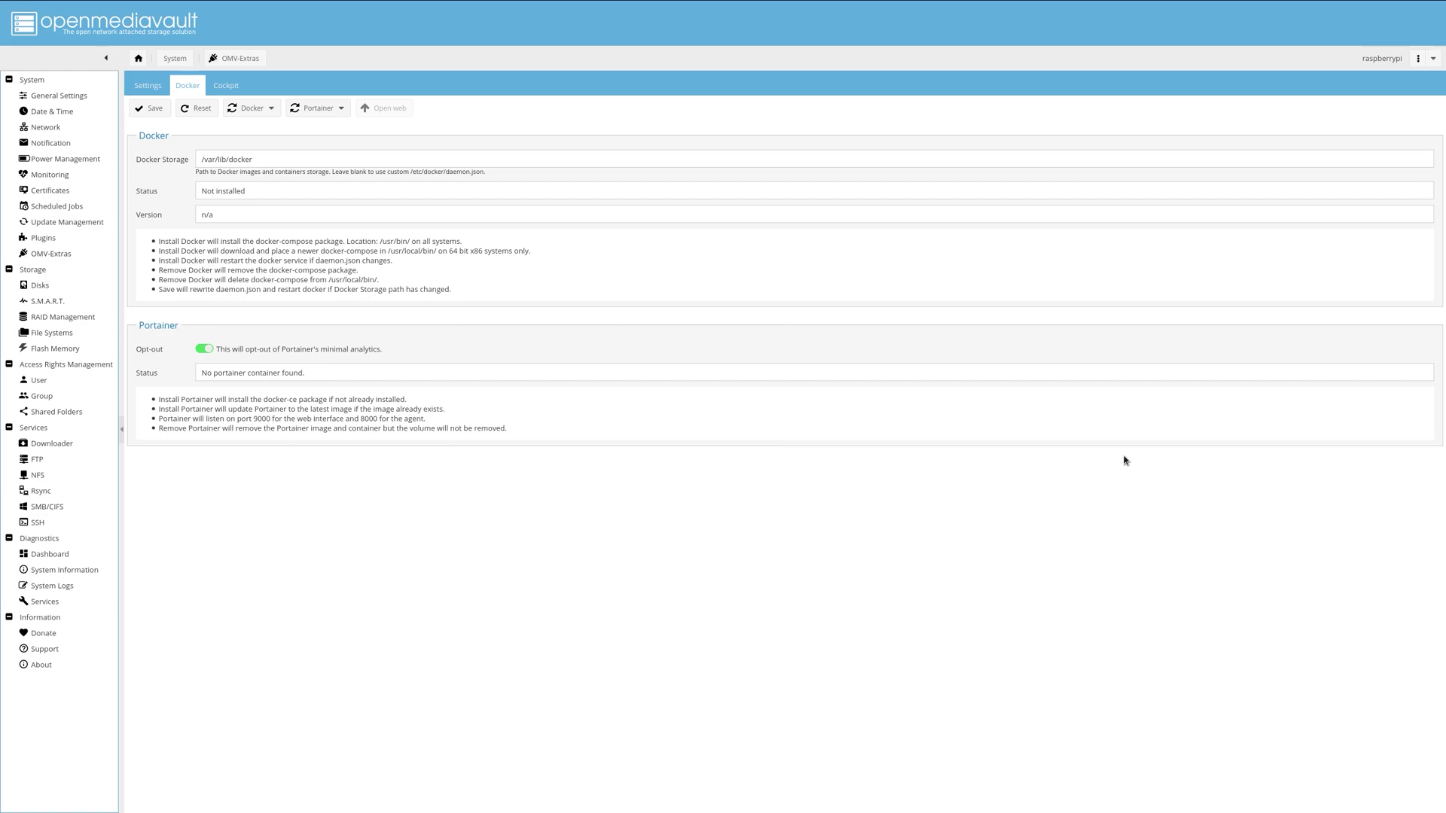
pyautogui.click(1417, 58)
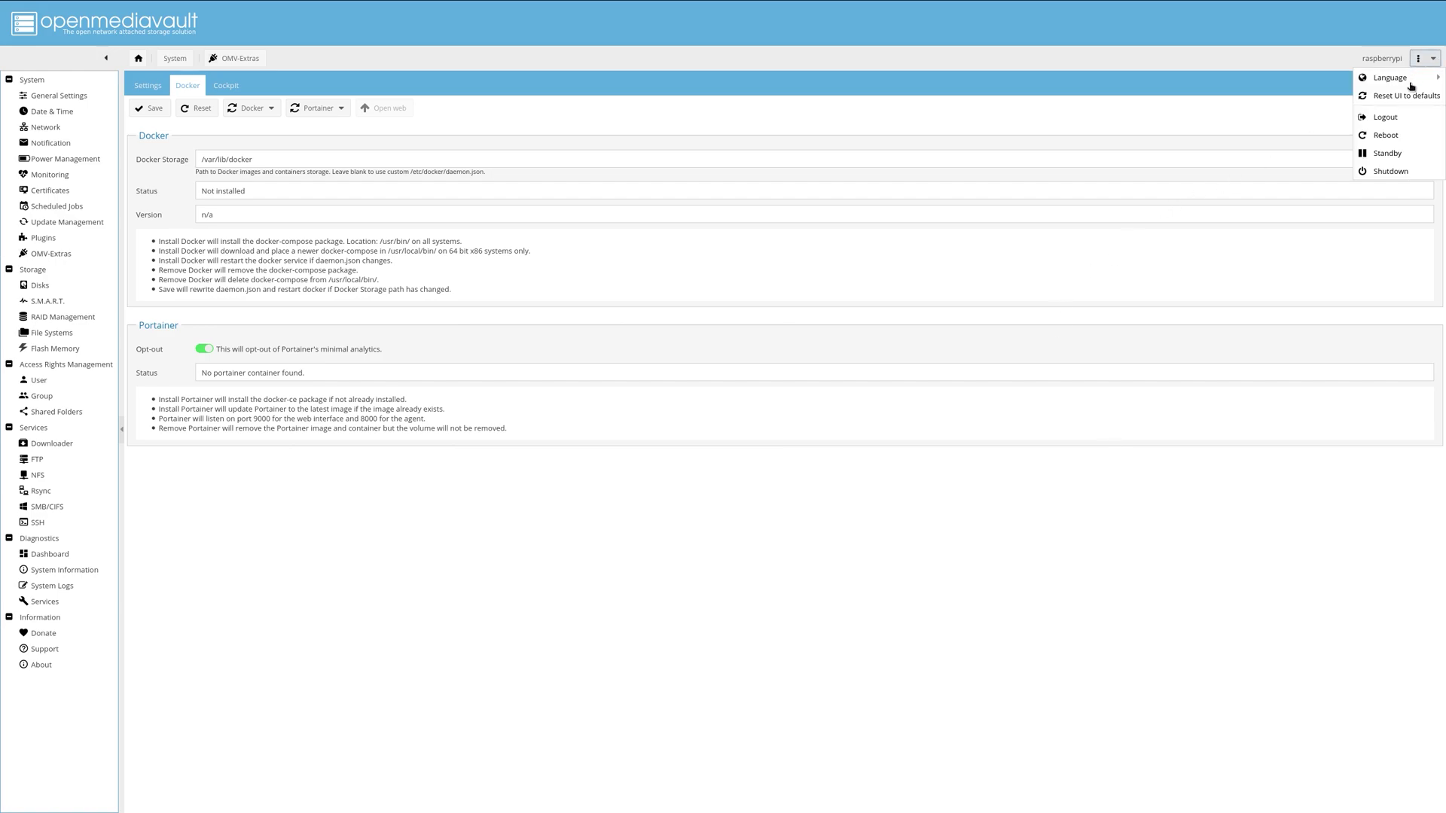
pyautogui.click(1392, 172)
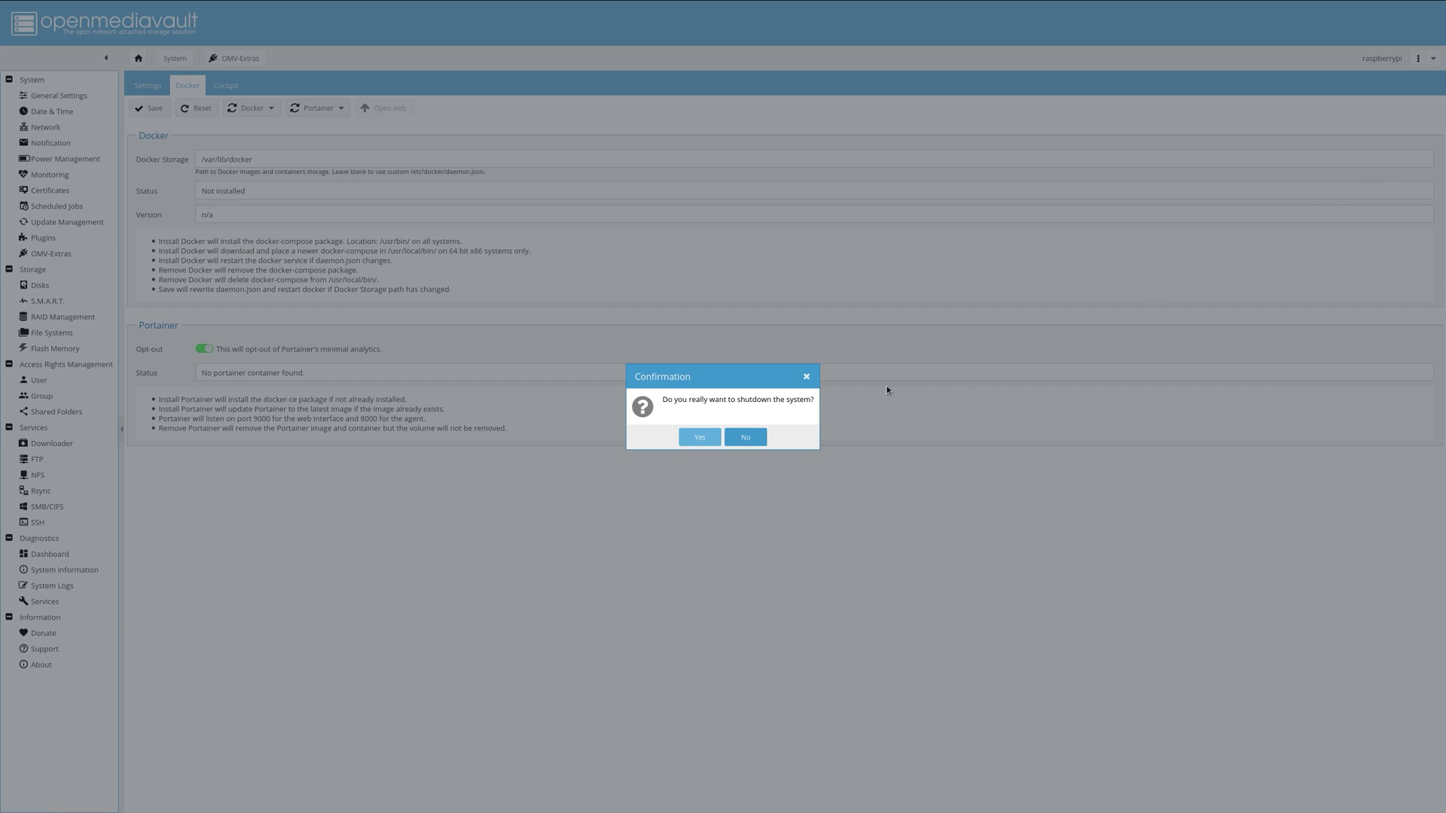